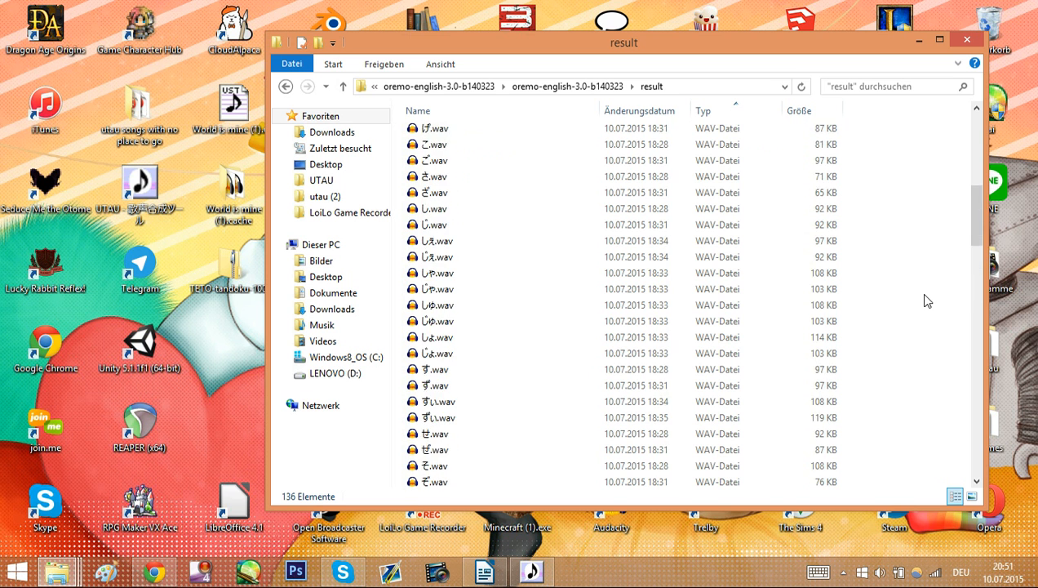
Look through the WAV files in the result folder, and open the World is mine (1).ust project in UTAU
{"action": "scroll", "coordinate": [926, 301], "scroll_direction": "down", "scroll_amount": 5}
{"action": "scroll", "coordinate": [927, 301], "scroll_direction": "down", "scroll_amount": 20}
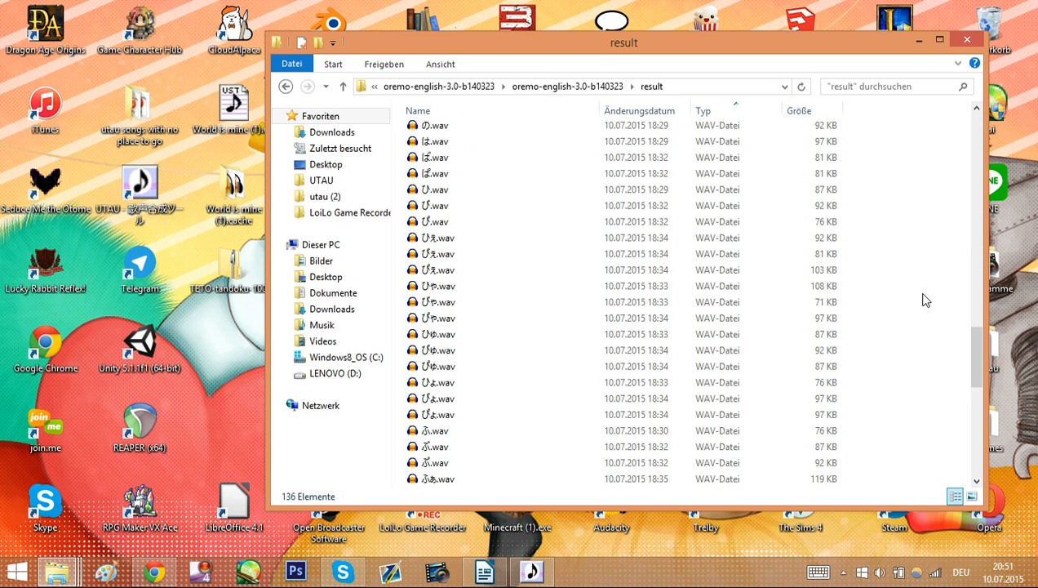
{"action": "scroll", "coordinate": [926, 302], "scroll_direction": "up", "scroll_amount": 20}
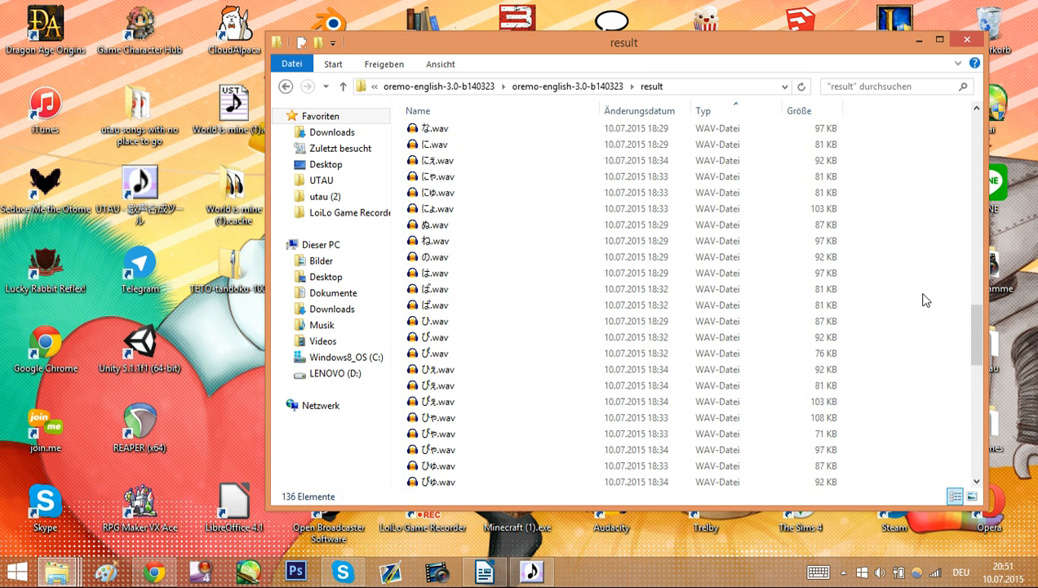
{"action": "scroll", "coordinate": [926, 301], "scroll_direction": "up", "scroll_amount": 3}
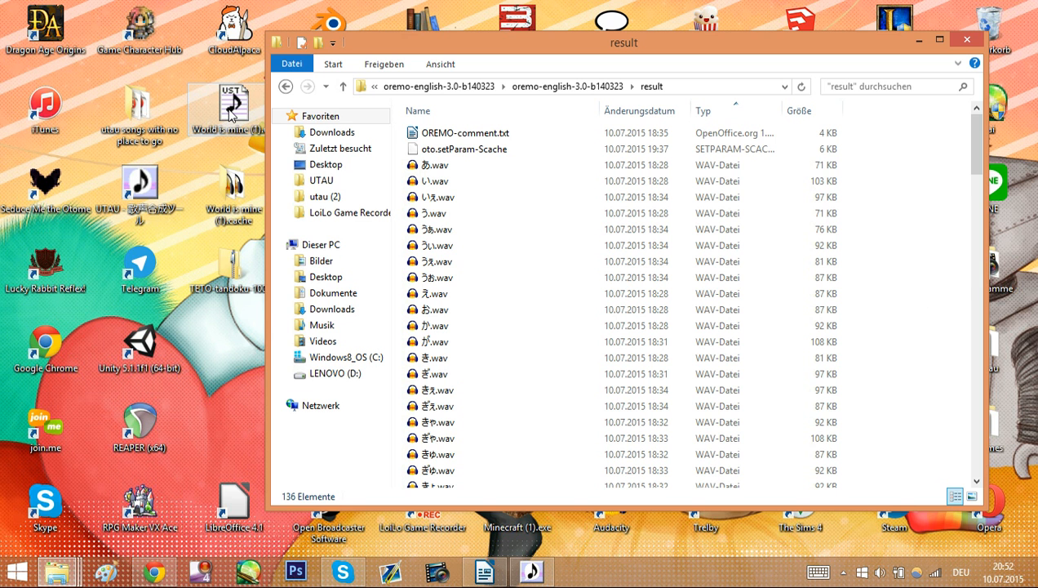
{"action": "double_click", "coordinate": [232, 112]}
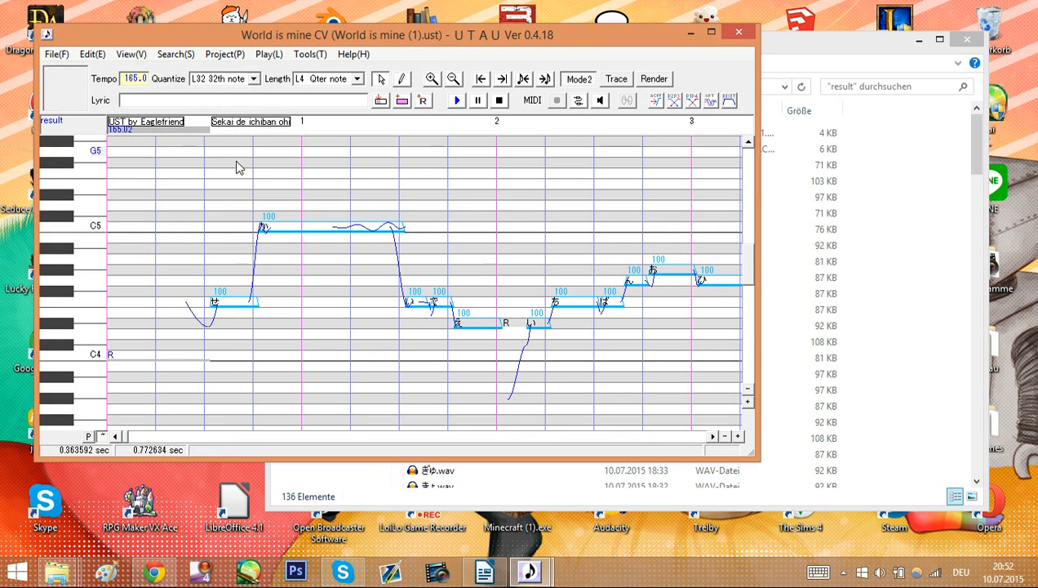
Open the project configurations of the World is mine CV project
{"action": "left_click_drag", "start_coordinate": [227, 364], "coordinate": [296, 388]}
{"action": "left_click", "coordinate": [224, 54]}
{"action": "left_click", "coordinate": [196, 117]}
{"action": "left_click", "coordinate": [562, 231]}
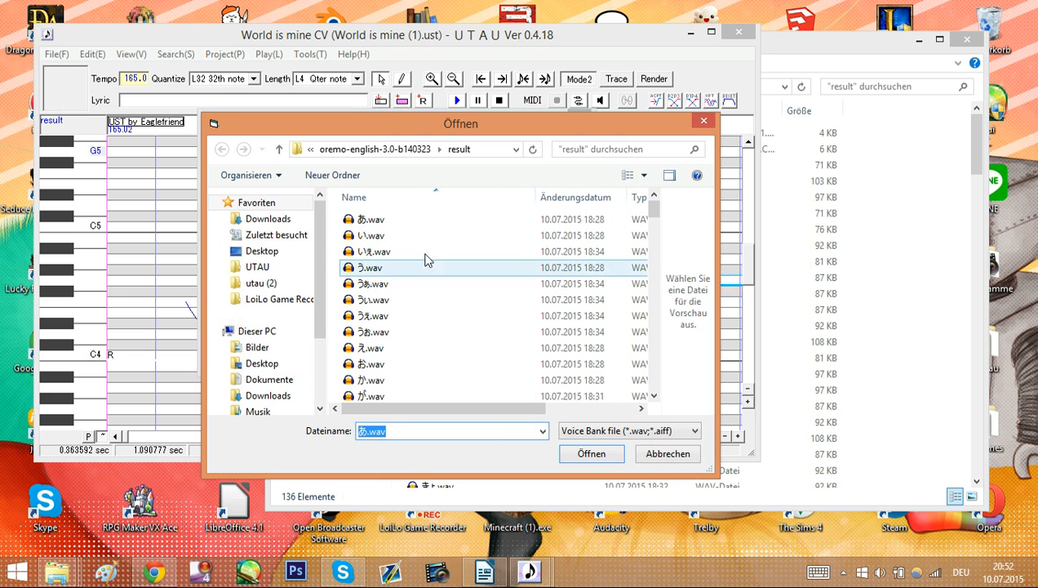
{"action": "left_click", "coordinate": [341, 152]}
{"action": "left_click", "coordinate": [342, 156]}
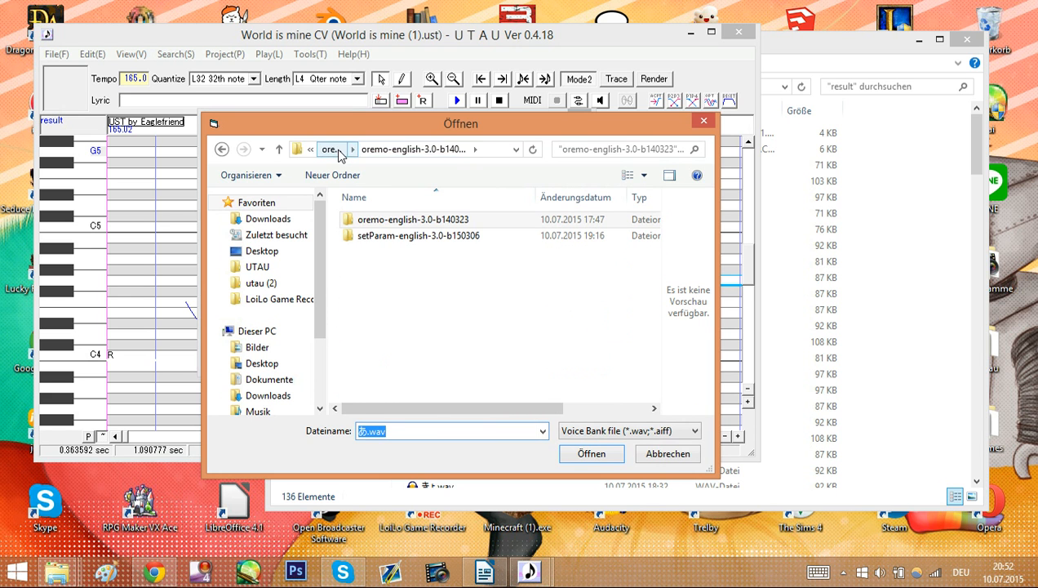
{"action": "left_click", "coordinate": [341, 155]}
{"action": "left_click_drag", "start_coordinate": [653, 235], "coordinate": [648, 266]}
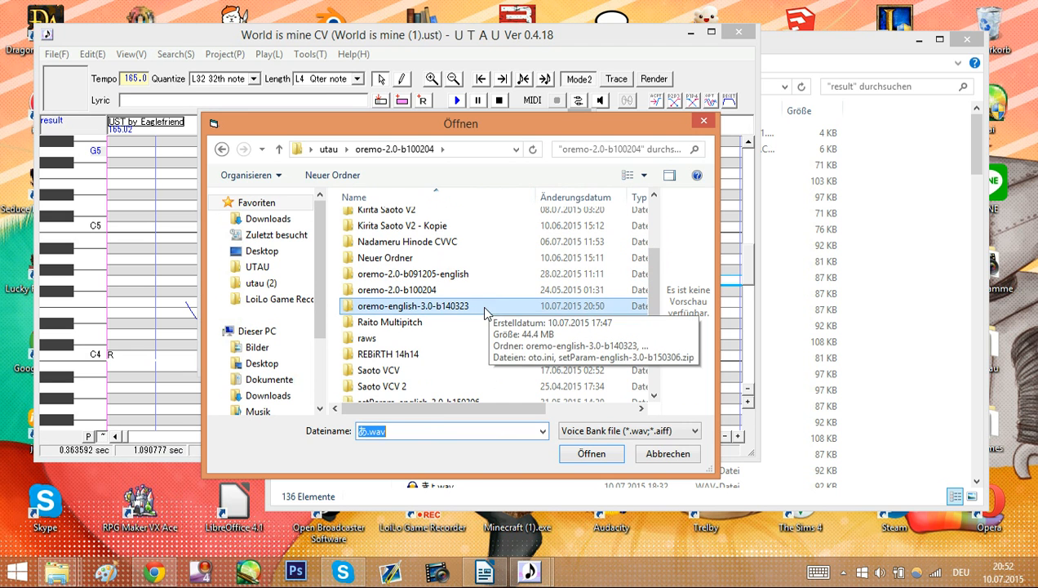
{"action": "left_click", "coordinate": [667, 454]}
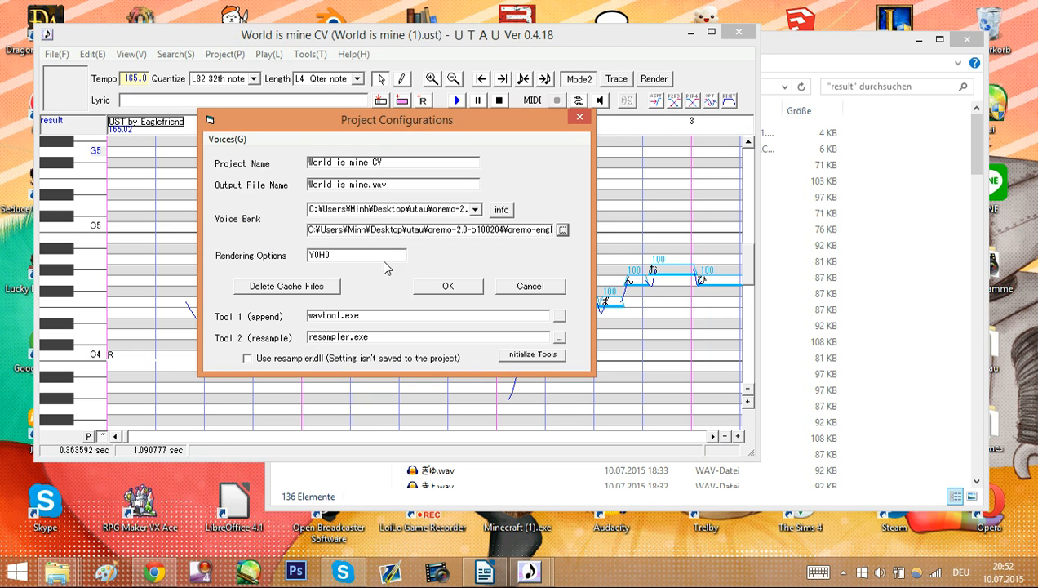
Set the project's voice bank to the result folder of oremo-english-3.0-b140323 by choosing い.wav, and confirm the configuration
{"action": "left_click", "coordinate": [562, 230]}
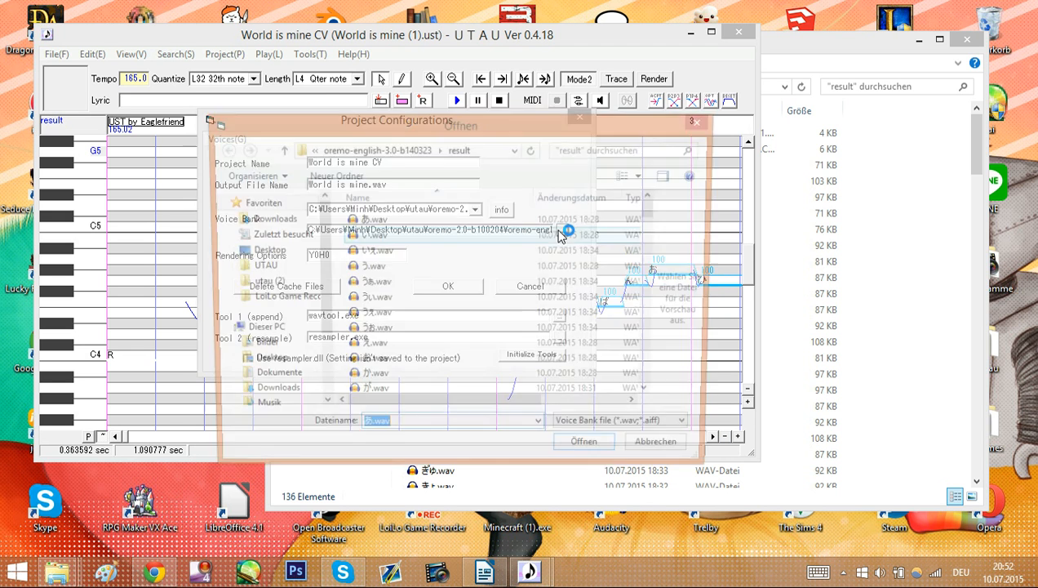
{"action": "left_click", "coordinate": [398, 149]}
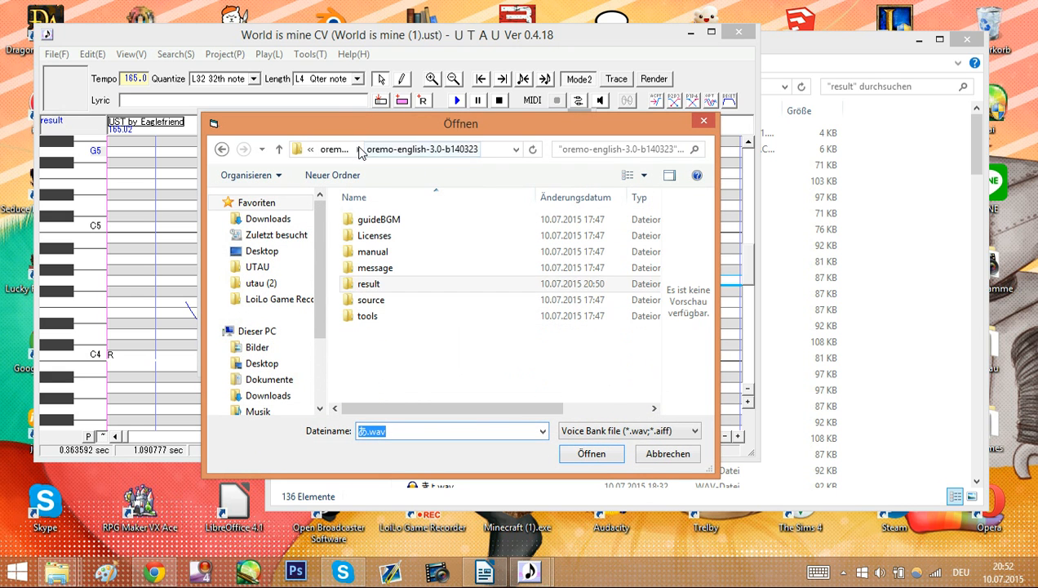
{"action": "left_click", "coordinate": [369, 283]}
{"action": "double_click", "coordinate": [369, 283]}
{"action": "left_click", "coordinate": [370, 235]}
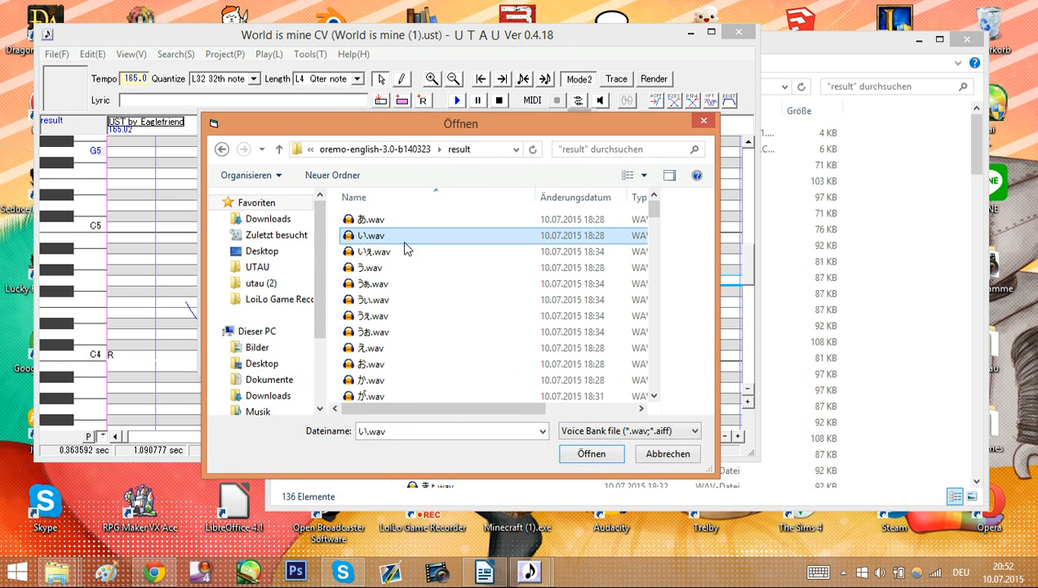
{"action": "left_click", "coordinate": [589, 456]}
{"action": "left_click", "coordinate": [454, 288]}
Maximize the project window, select the song's notes up to measure 12 and play them back
{"action": "left_click", "coordinate": [710, 33]}
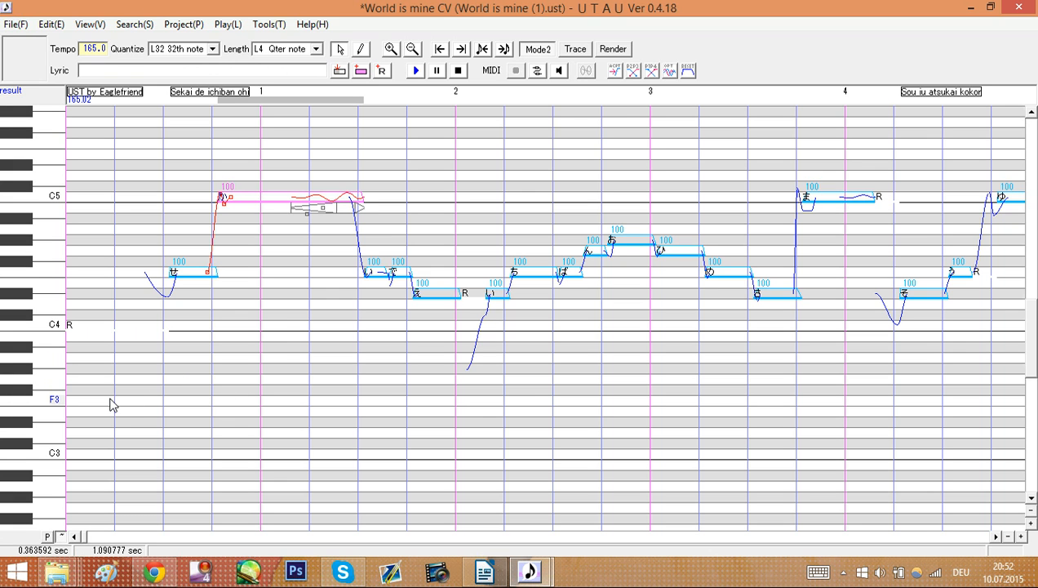
{"action": "key", "text": "space"}
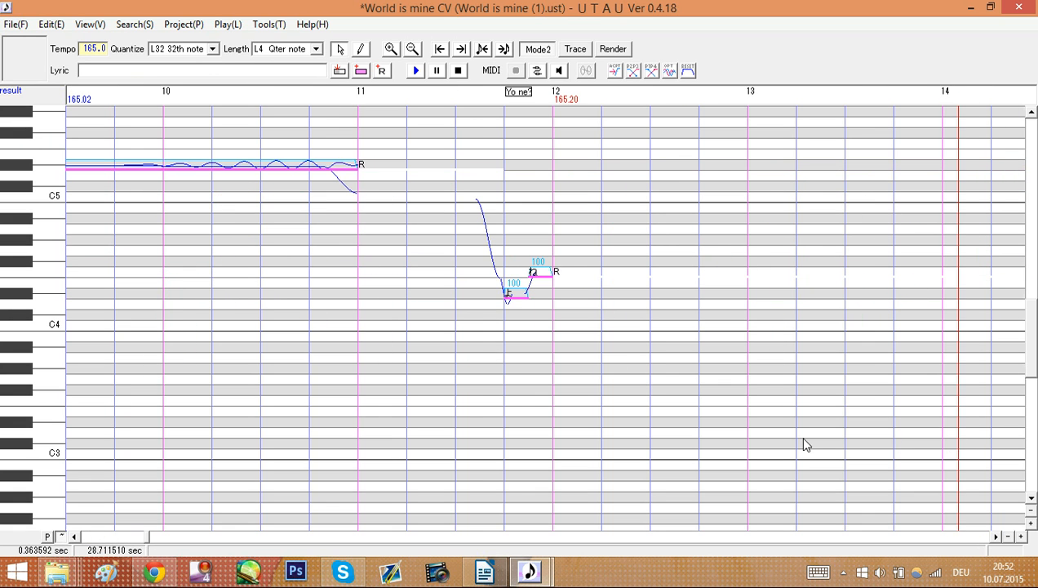
{"action": "left_click_drag", "start_coordinate": [34, 344], "coordinate": [873, 413]}
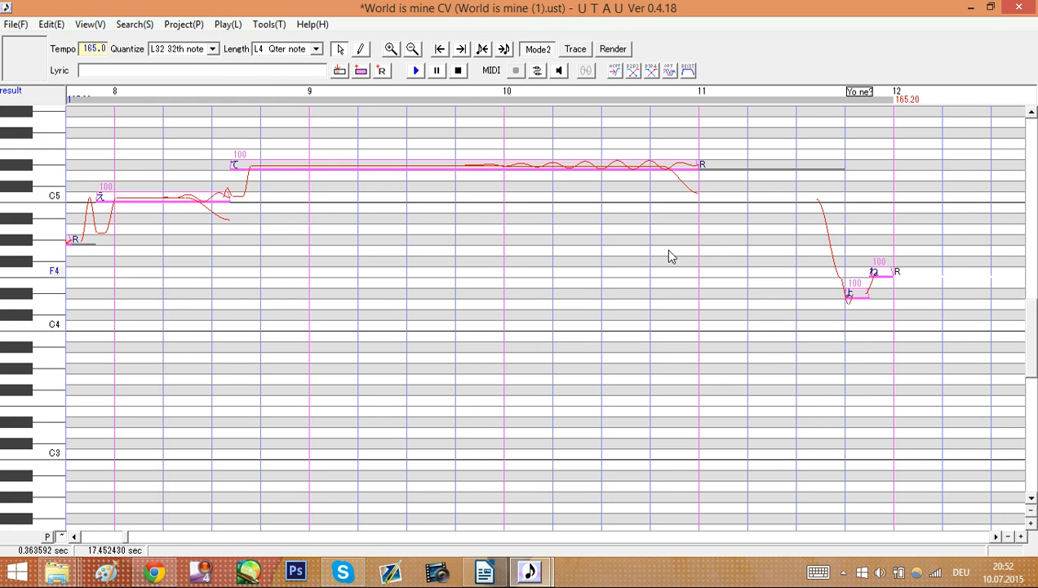
{"action": "left_click", "coordinate": [418, 71]}
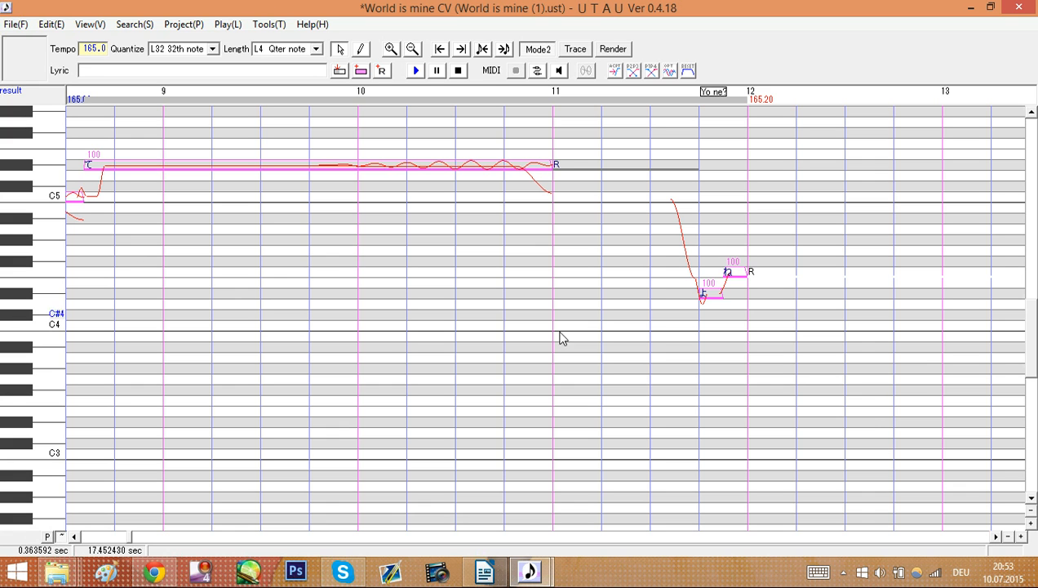
{"action": "left_click_drag", "start_coordinate": [130, 541], "coordinate": [84, 541]}
{"action": "key", "text": "space"}
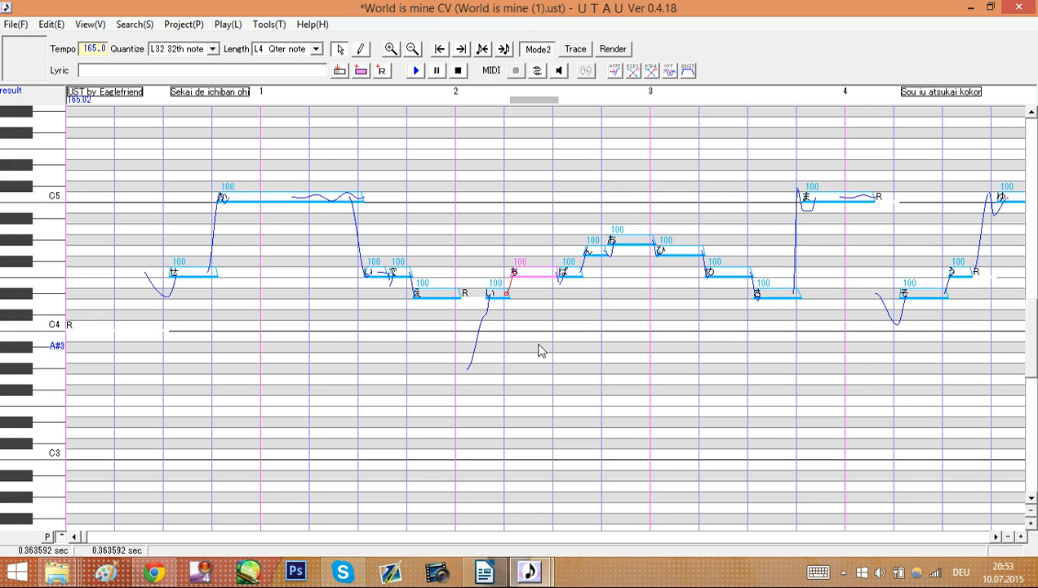
Open the voice bank settings with the か note selected, and look through the sample list's parameters
{"action": "left_click", "coordinate": [291, 360]}
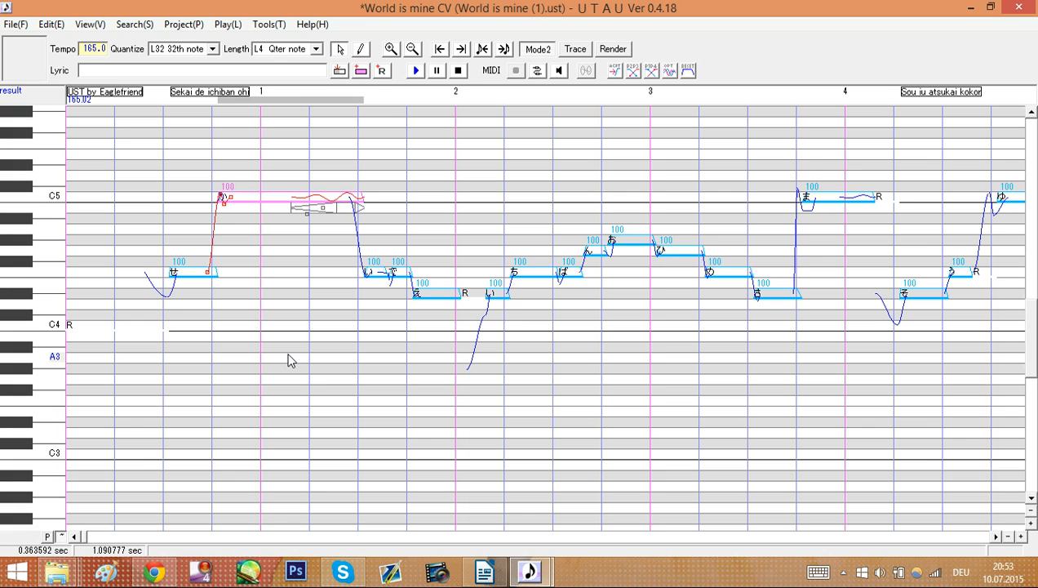
{"action": "left_click", "coordinate": [262, 30]}
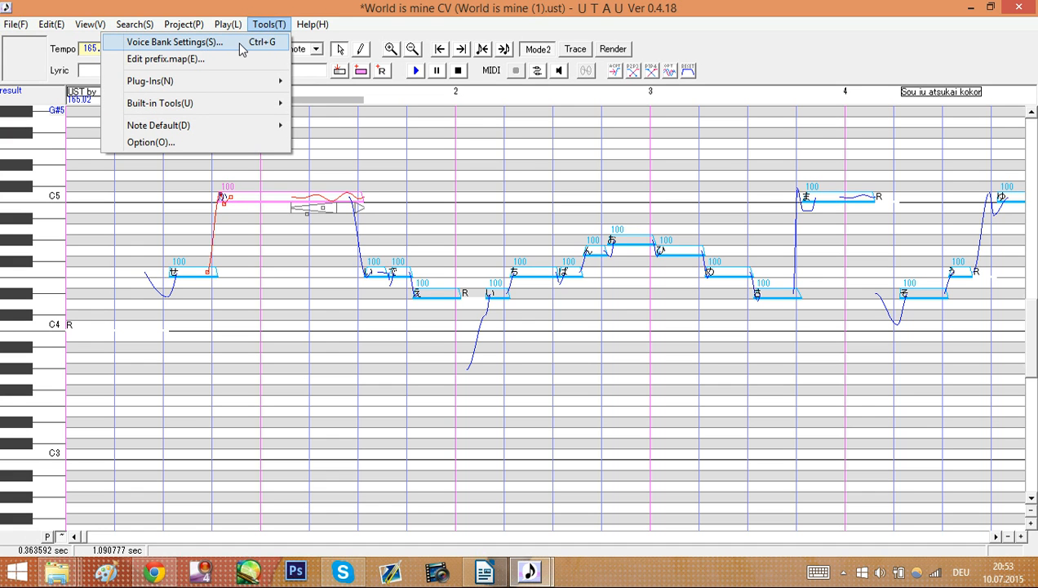
{"action": "left_click", "coordinate": [242, 49]}
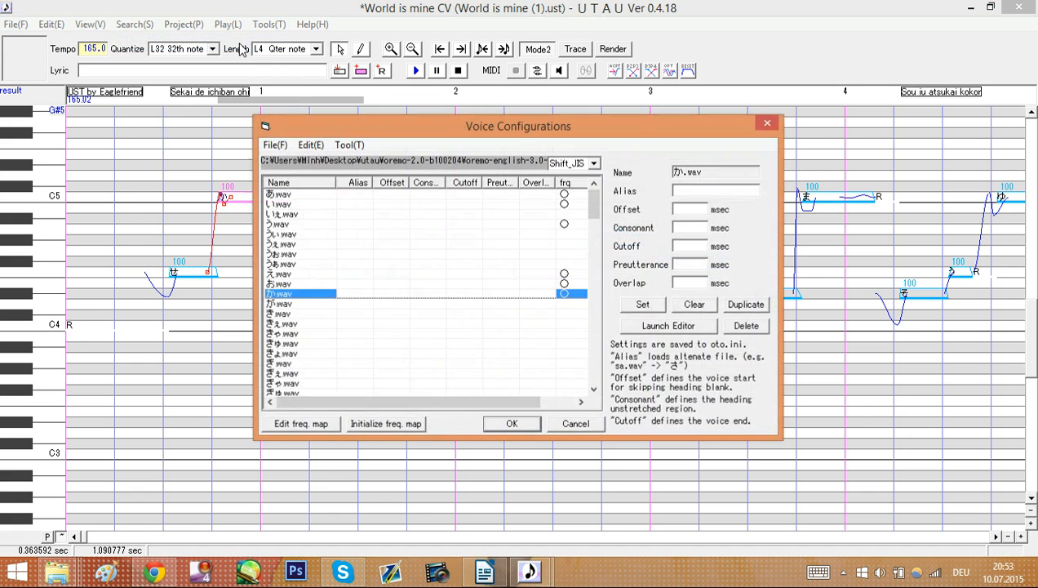
{"action": "scroll", "coordinate": [493, 295], "scroll_direction": "down", "scroll_amount": 20}
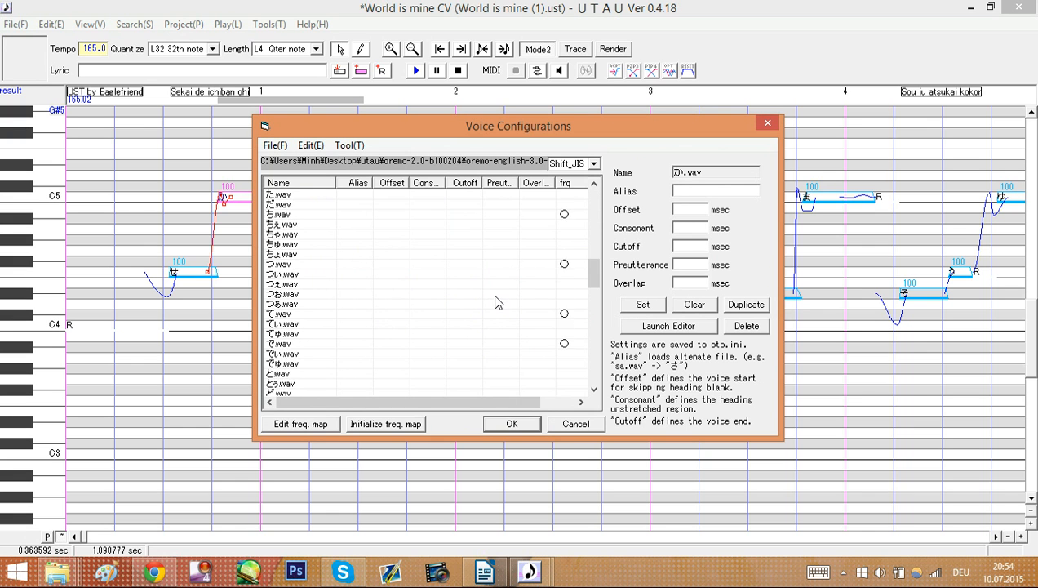
{"action": "scroll", "coordinate": [493, 303], "scroll_direction": "up", "scroll_amount": 15}
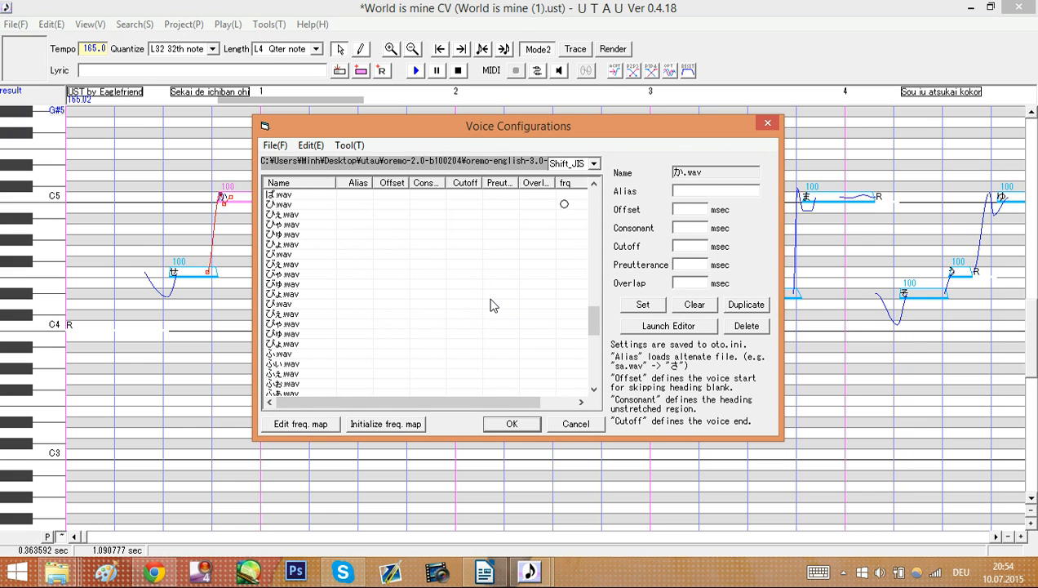
{"action": "scroll", "coordinate": [493, 304], "scroll_direction": "up", "scroll_amount": 15}
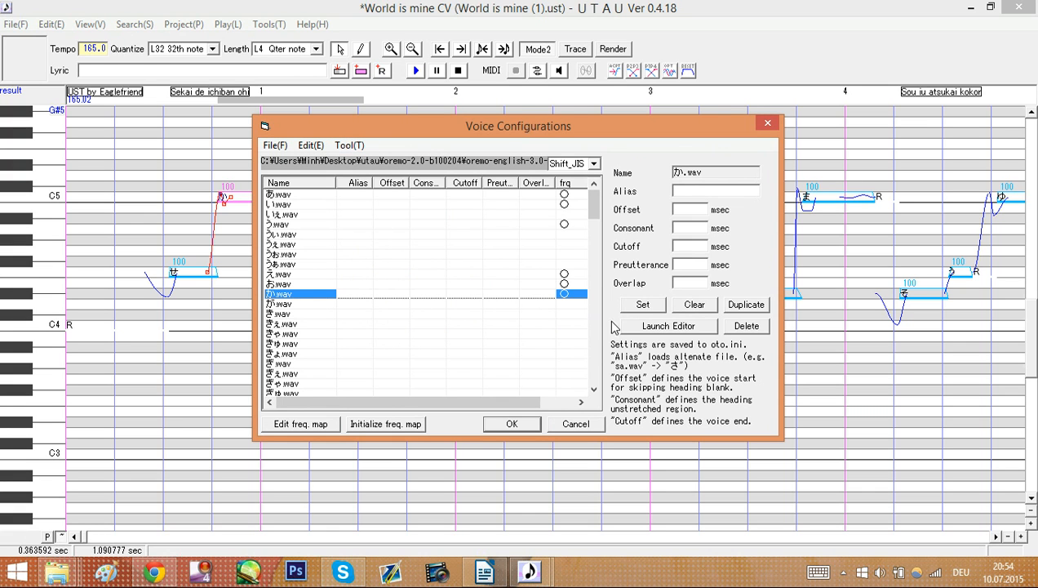
Launch the waveform editor for か.wav and widen its window across the full screen
{"action": "left_click", "coordinate": [677, 330]}
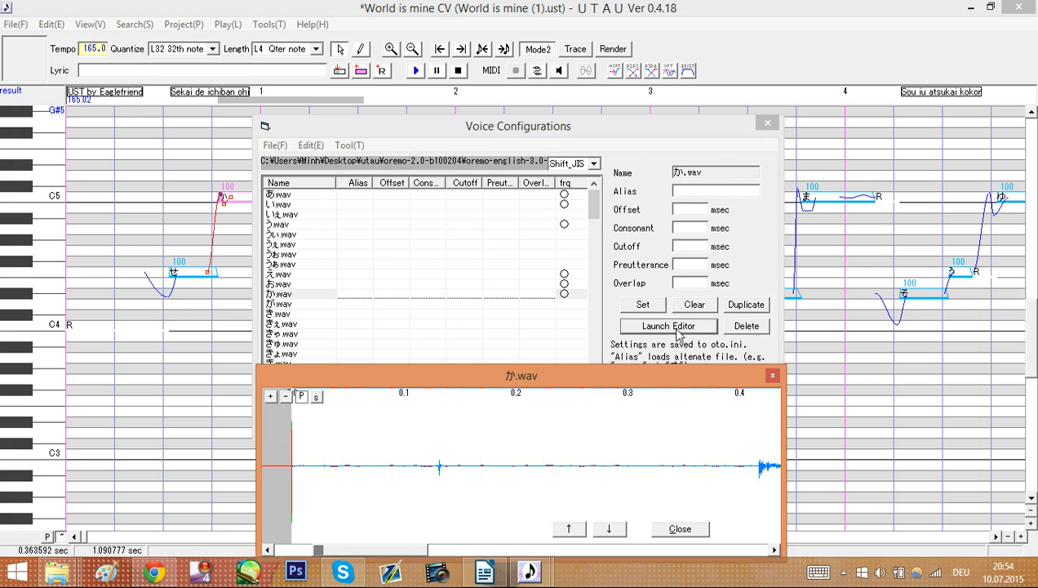
{"action": "left_click_drag", "start_coordinate": [257, 451], "coordinate": [3, 417]}
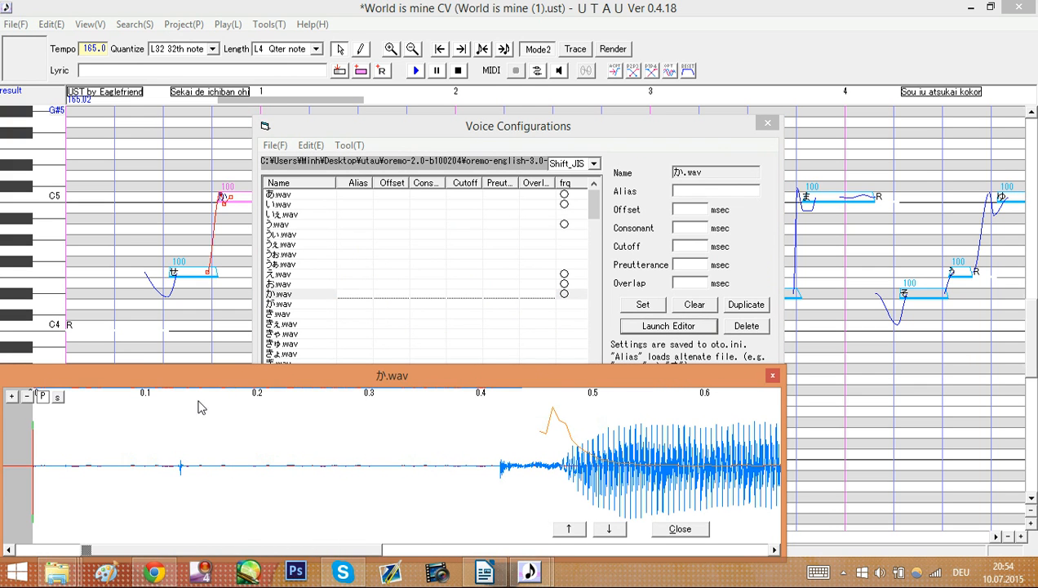
{"action": "left_click_drag", "start_coordinate": [784, 404], "coordinate": [1032, 415]}
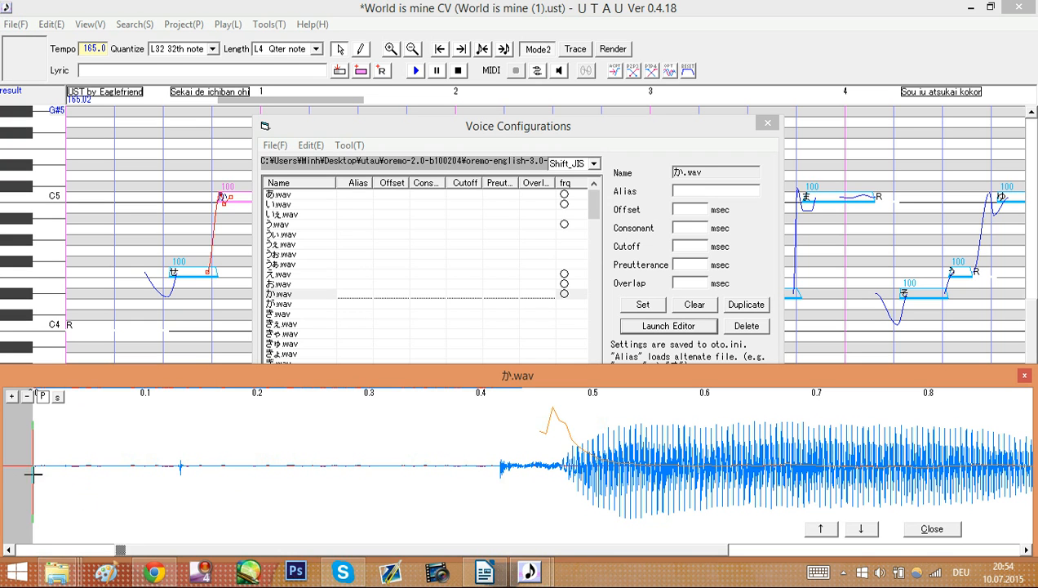
Set か.wav's preutterance to 38 msec and its overlap to 16 msec using the markers on the waveform
{"action": "left_click_drag", "start_coordinate": [37, 465], "coordinate": [75, 465]}
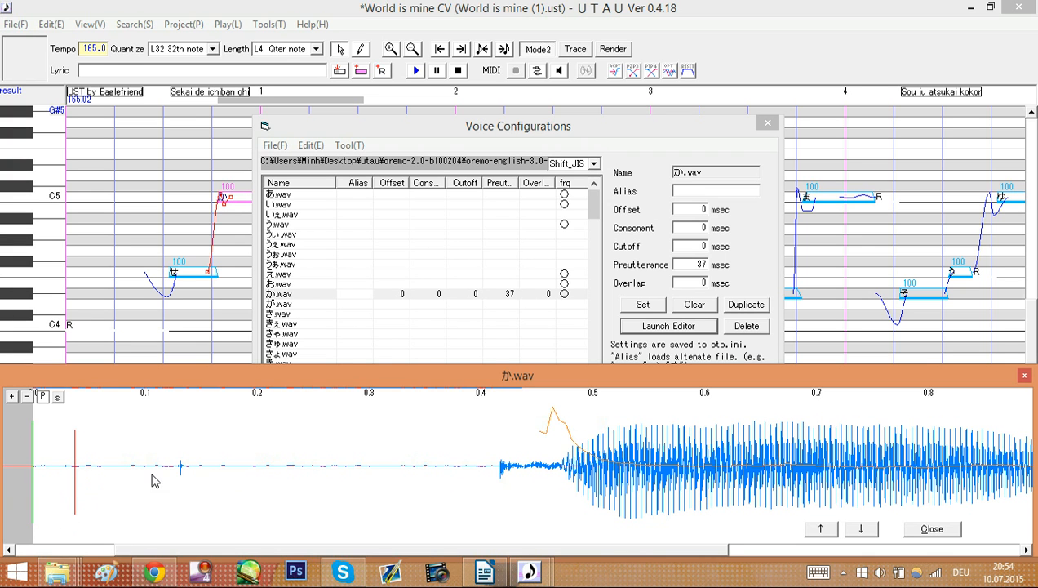
{"action": "mouse_move", "coordinate": [75, 469]}
{"action": "left_mouse_down"}
{"action": "mouse_move", "coordinate": [110, 465]}
{"action": "mouse_move", "coordinate": [61, 468]}
{"action": "mouse_move", "coordinate": [108, 459]}
{"action": "left_mouse_up"}
{"action": "mouse_move", "coordinate": [109, 458]}
{"action": "left_mouse_down"}
{"action": "mouse_move", "coordinate": [62, 464]}
{"action": "mouse_move", "coordinate": [107, 456]}
{"action": "mouse_move", "coordinate": [70, 467]}
{"action": "left_mouse_up"}
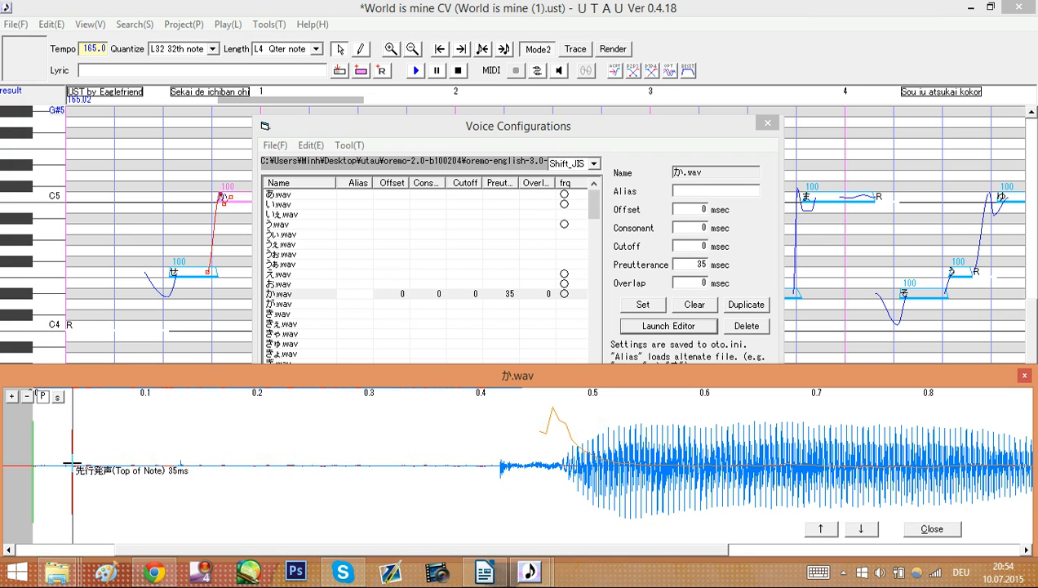
{"action": "left_click_drag", "start_coordinate": [71, 463], "coordinate": [73, 462]}
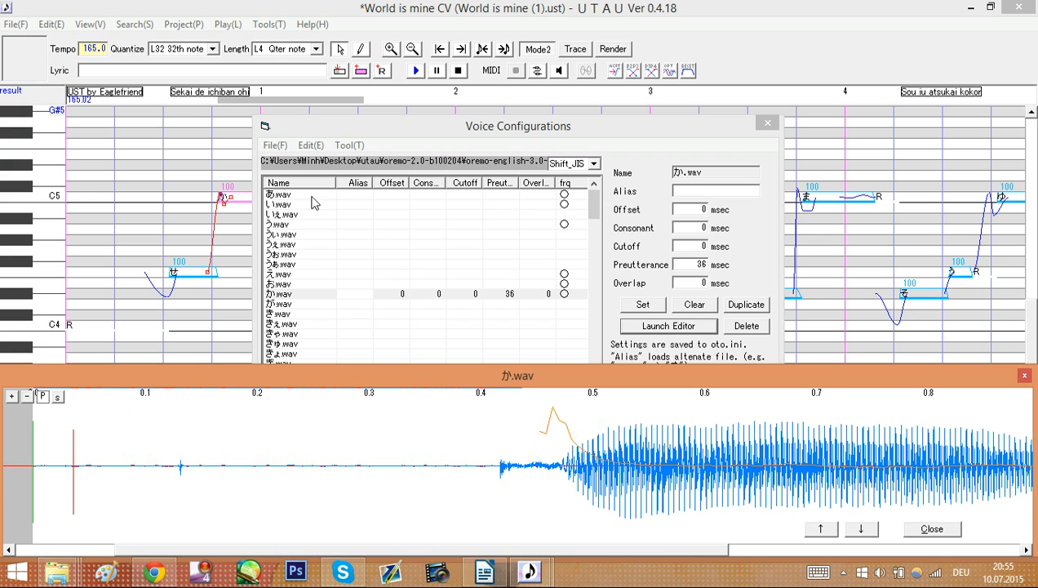
{"action": "left_click_drag", "start_coordinate": [34, 457], "coordinate": [52, 458]}
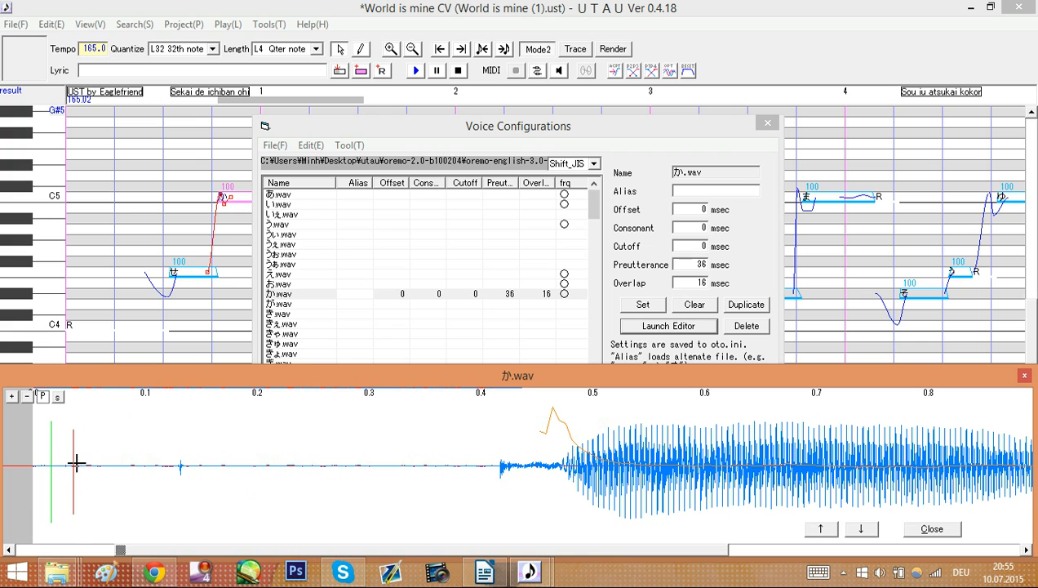
{"action": "left_click_drag", "start_coordinate": [73, 466], "coordinate": [77, 462]}
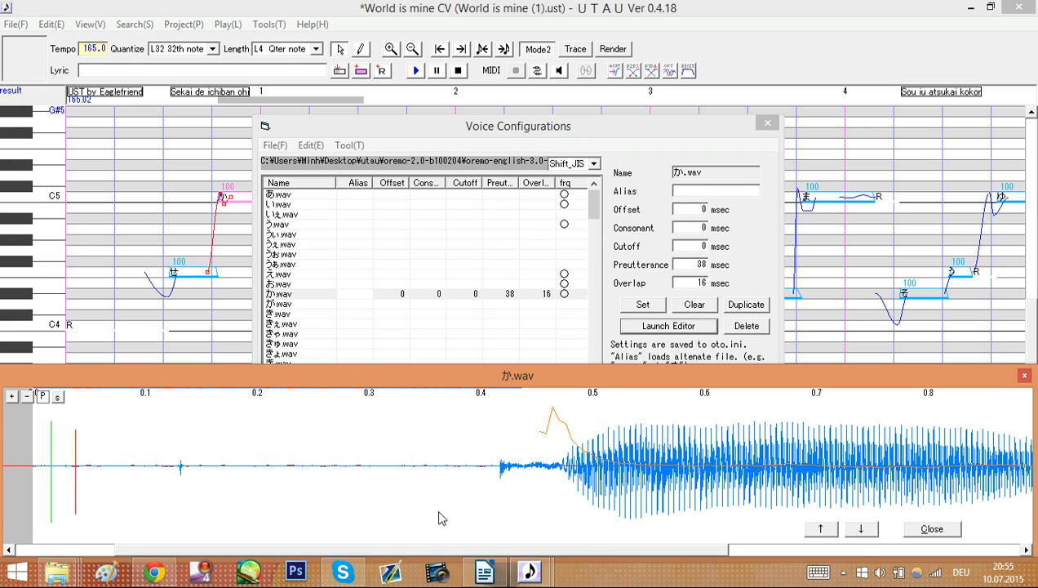
Set か.wav's consonant region to 68 msec and its offset to 416 msec, at the start of the sound
{"action": "left_click_drag", "start_coordinate": [37, 471], "coordinate": [109, 470]}
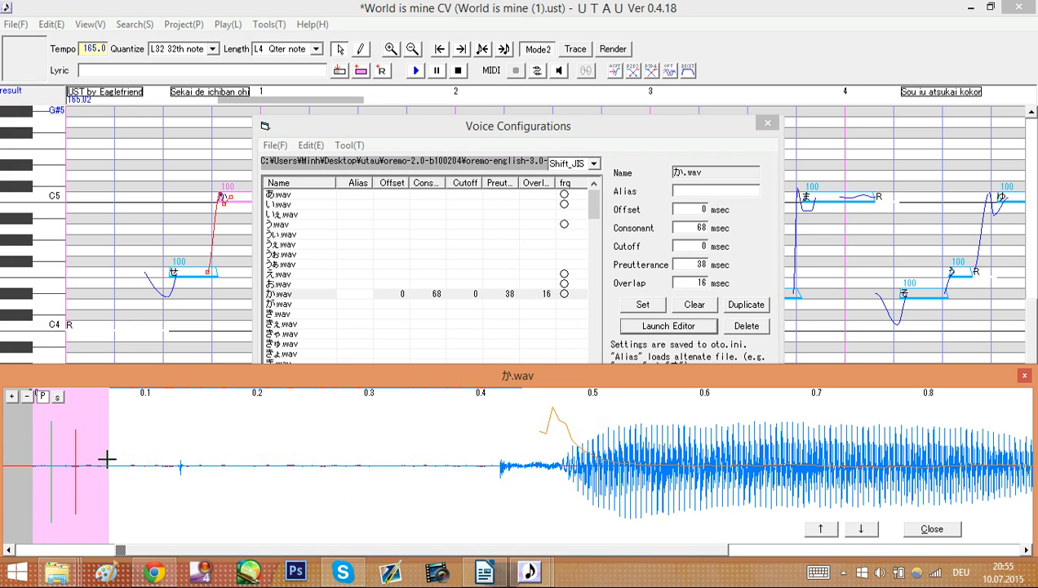
{"action": "left_click_drag", "start_coordinate": [106, 452], "coordinate": [119, 449]}
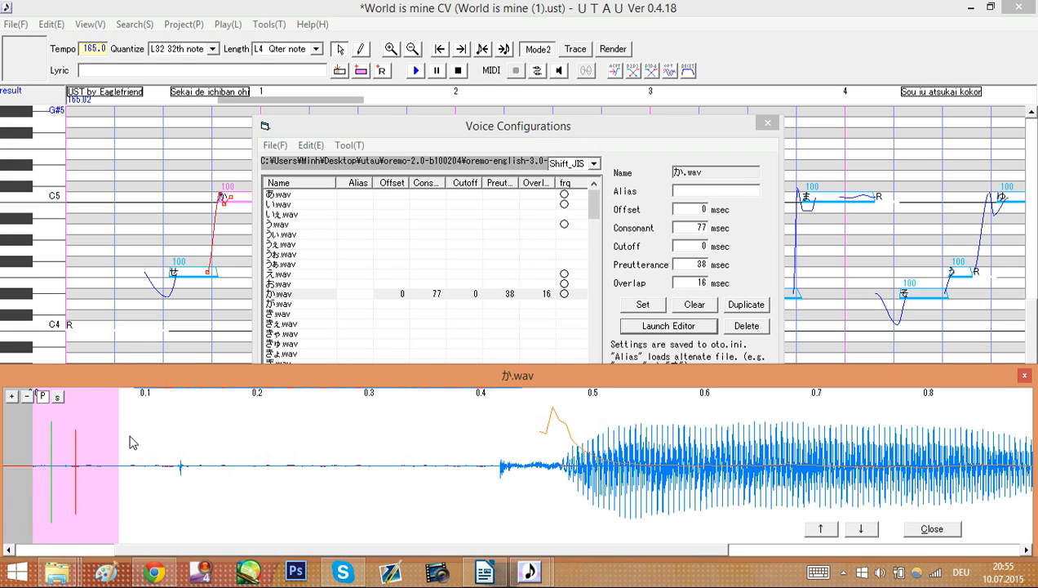
{"action": "mouse_move", "coordinate": [118, 412]}
{"action": "left_mouse_down"}
{"action": "mouse_move", "coordinate": [125, 408]}
{"action": "mouse_move", "coordinate": [109, 405]}
{"action": "left_mouse_up"}
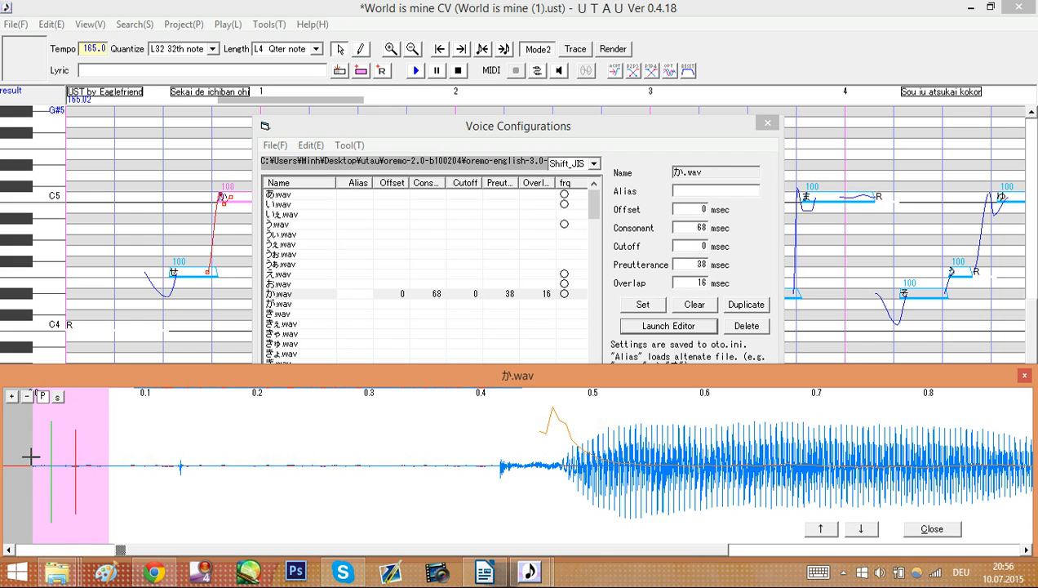
{"action": "left_click", "coordinate": [498, 493]}
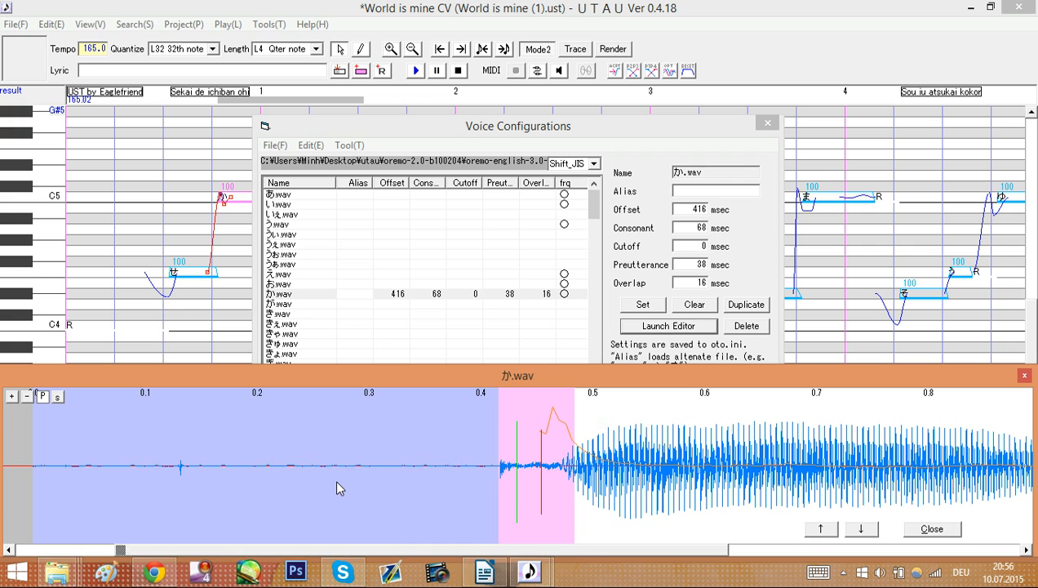
{"action": "left_click_drag", "start_coordinate": [694, 551], "coordinate": [610, 549]}
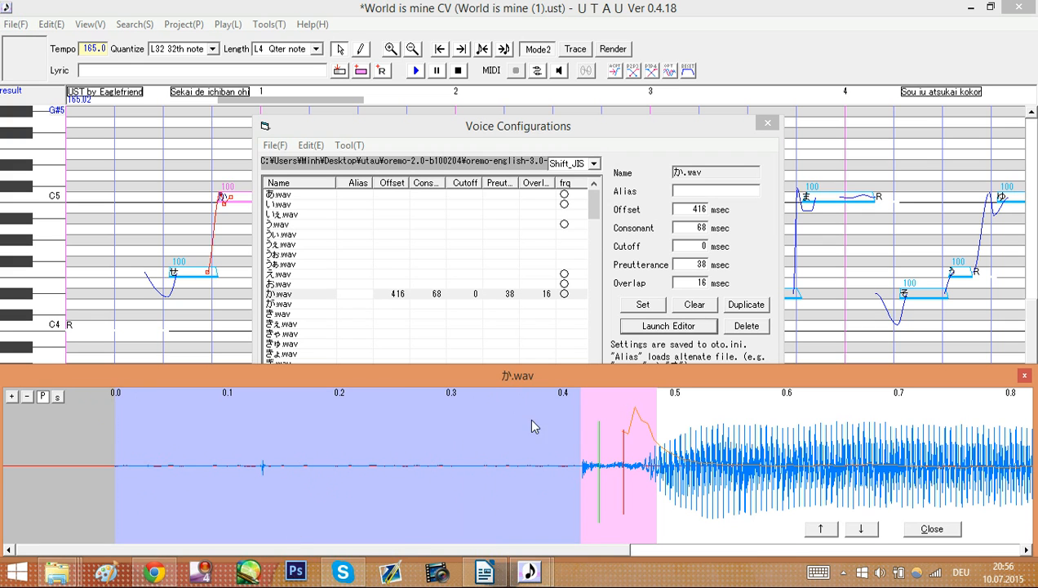
Set か.wav's cutoff to 220 msec, before the sound fades out at the end of the waveform
{"action": "left_click", "coordinate": [599, 552]}
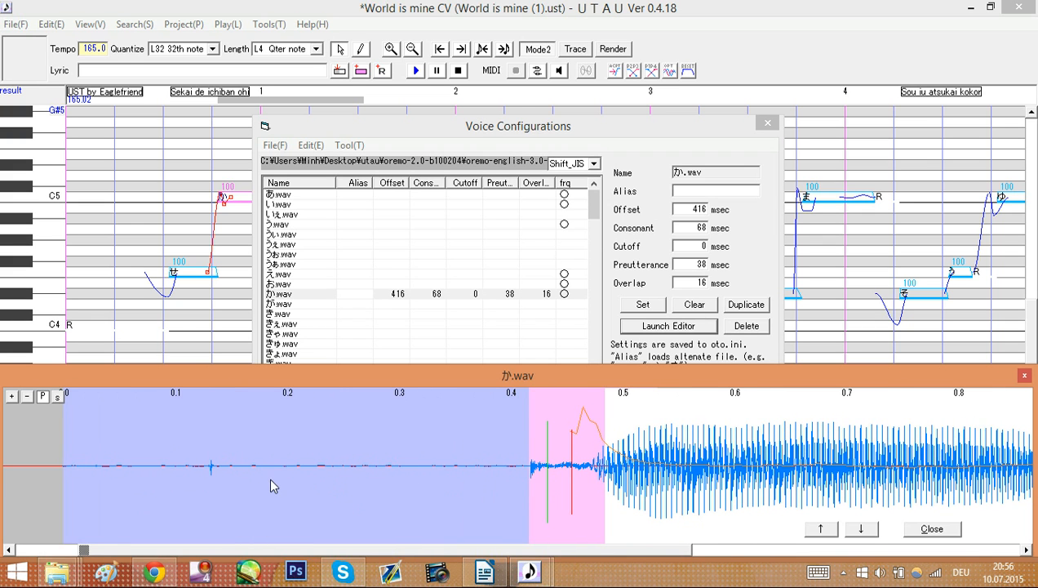
{"action": "left_click", "coordinate": [894, 551]}
{"action": "left_click_drag", "start_coordinate": [894, 558], "coordinate": [945, 558]}
{"action": "left_click_drag", "start_coordinate": [779, 551], "coordinate": [455, 551]}
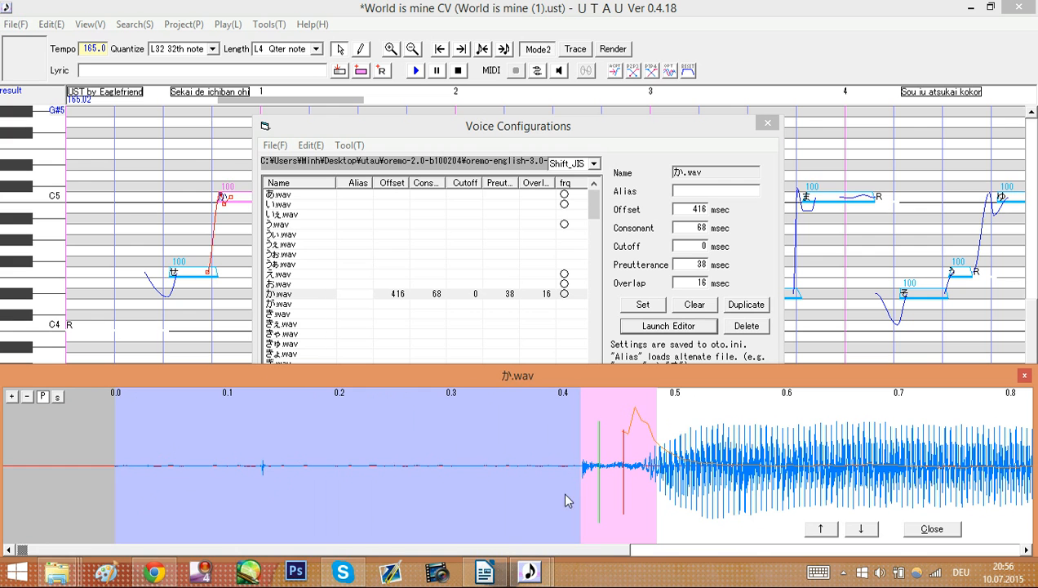
{"action": "left_click_drag", "start_coordinate": [638, 551], "coordinate": [1037, 563]}
{"action": "mouse_move", "coordinate": [978, 417]}
{"action": "left_mouse_down"}
{"action": "mouse_move", "coordinate": [848, 412]}
{"action": "mouse_move", "coordinate": [734, 445]}
{"action": "left_mouse_up"}
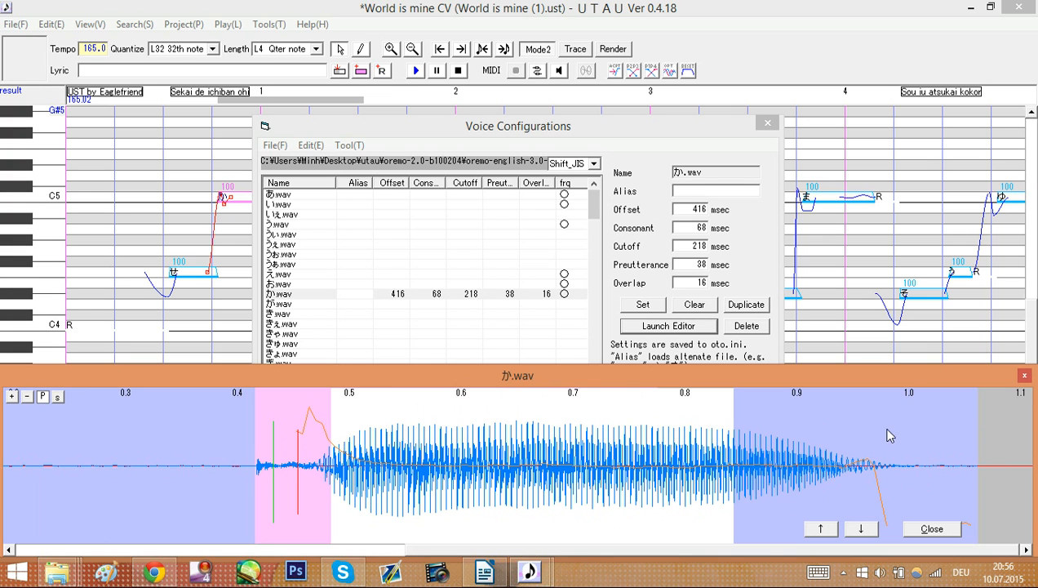
{"action": "left_click_drag", "start_coordinate": [733, 413], "coordinate": [732, 412]}
Adjust か.wav's consonant region to 88 msec, preutterance to 56 msec and overlap to 31 msec, and close the waveform editor
{"action": "left_click_drag", "start_coordinate": [899, 550], "coordinate": [738, 567]}
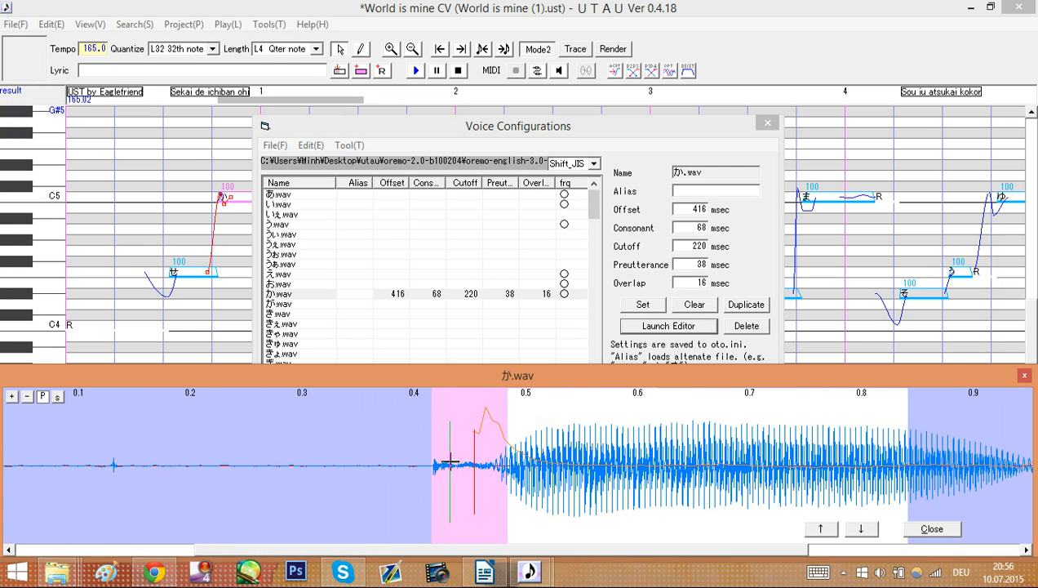
{"action": "left_click_drag", "start_coordinate": [507, 448], "coordinate": [528, 450]}
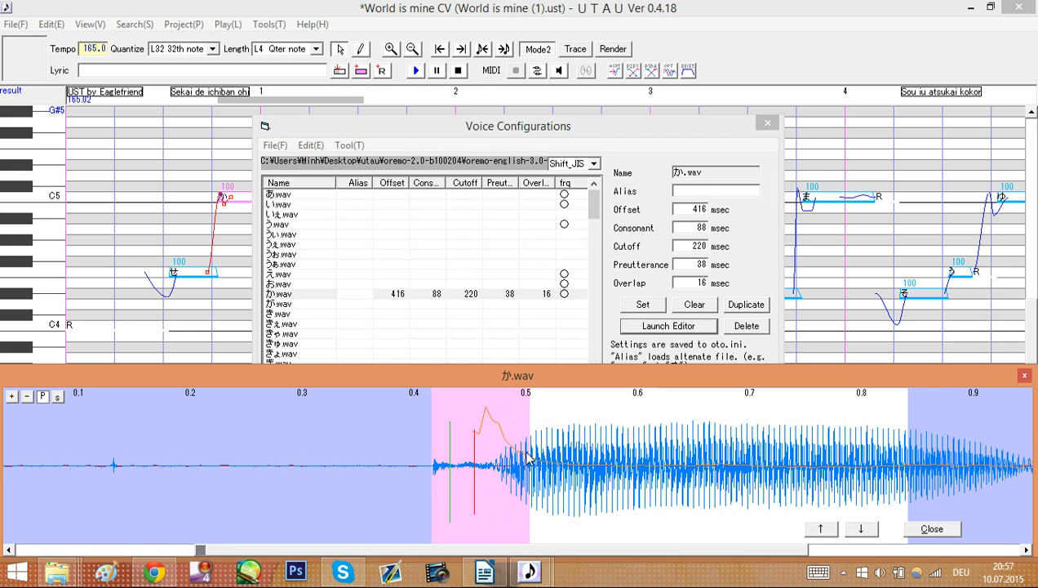
{"action": "left_click_drag", "start_coordinate": [474, 472], "coordinate": [495, 467]}
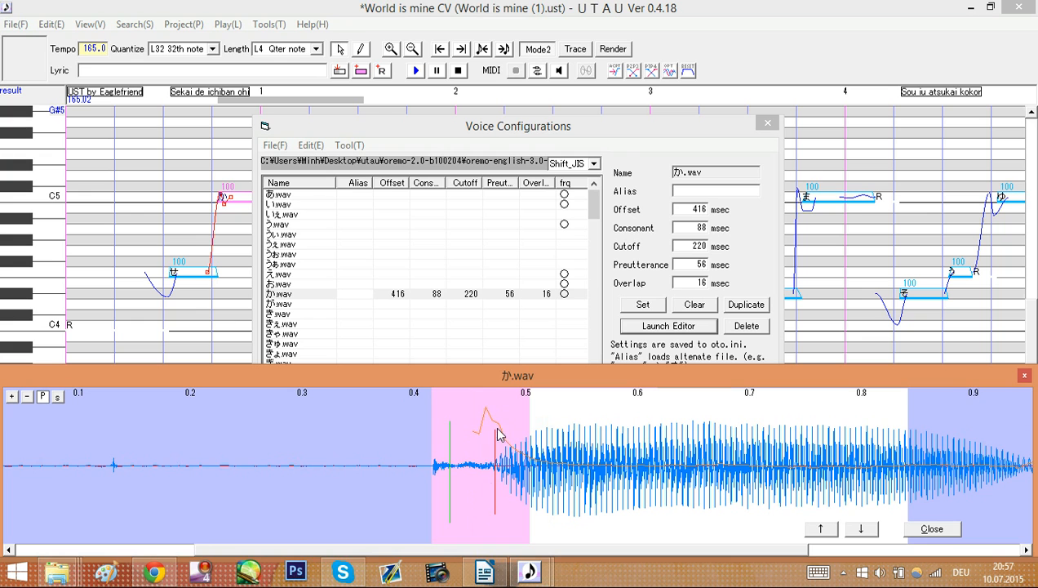
{"action": "left_click_drag", "start_coordinate": [450, 467], "coordinate": [466, 468]}
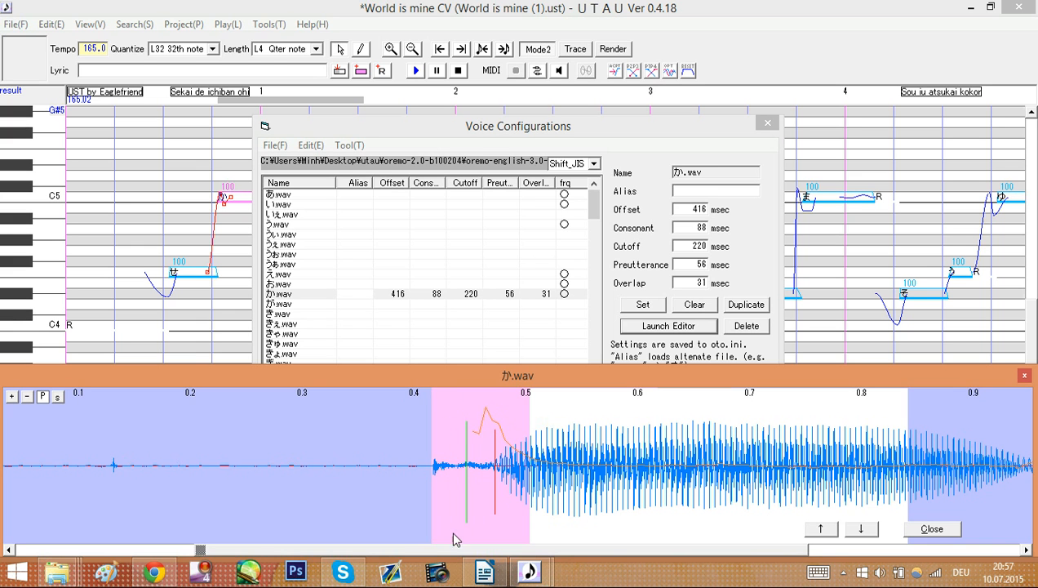
{"action": "left_click", "coordinate": [550, 550]}
{"action": "left_click_drag", "start_coordinate": [776, 559], "coordinate": [662, 547]}
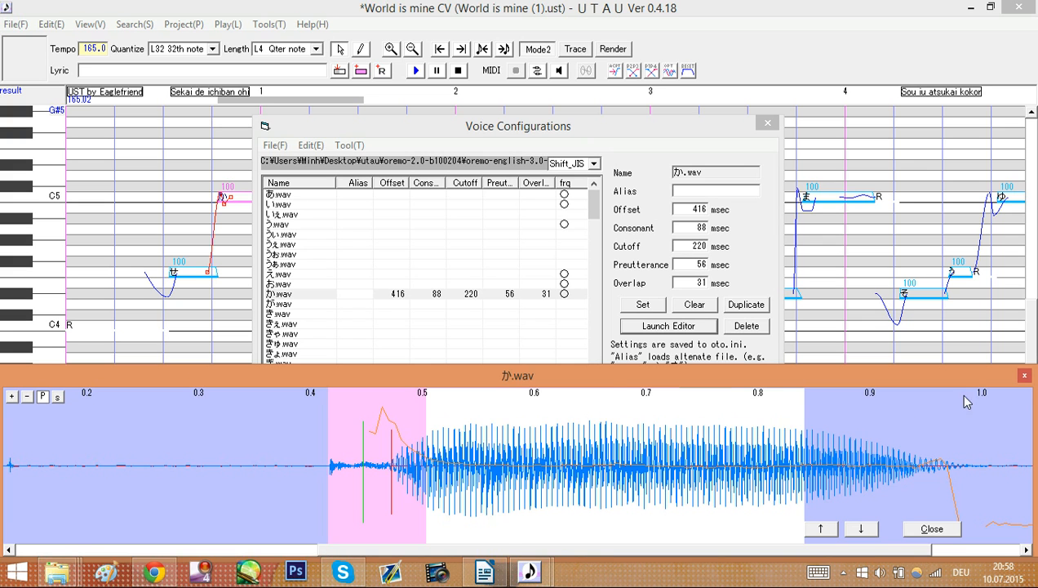
{"action": "left_click", "coordinate": [1023, 376]}
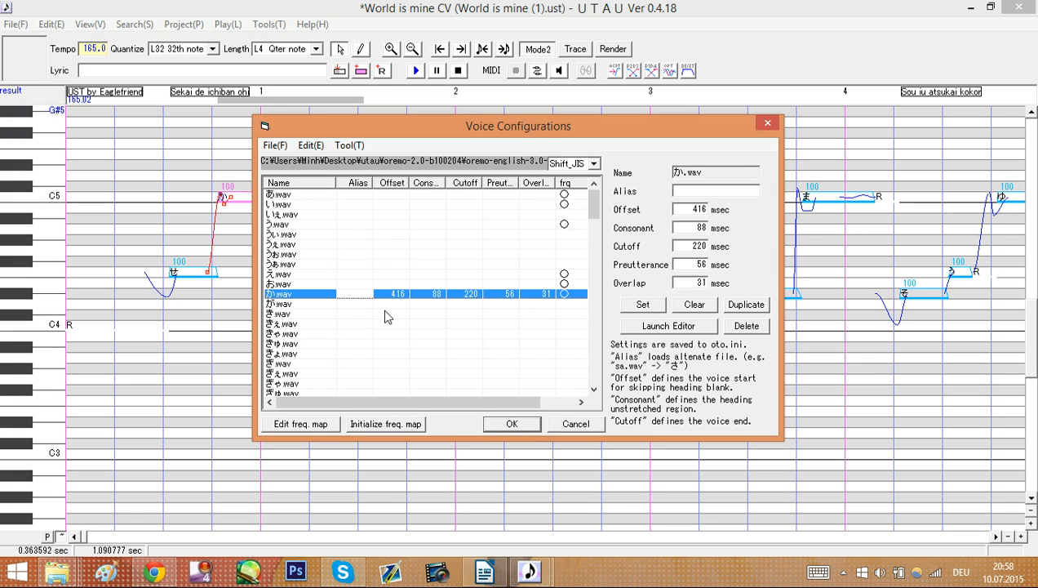
Relaunch the waveform editor for か.wav and go back and forth through the neighbouring samples of the voice bank
{"action": "left_click", "coordinate": [638, 326]}
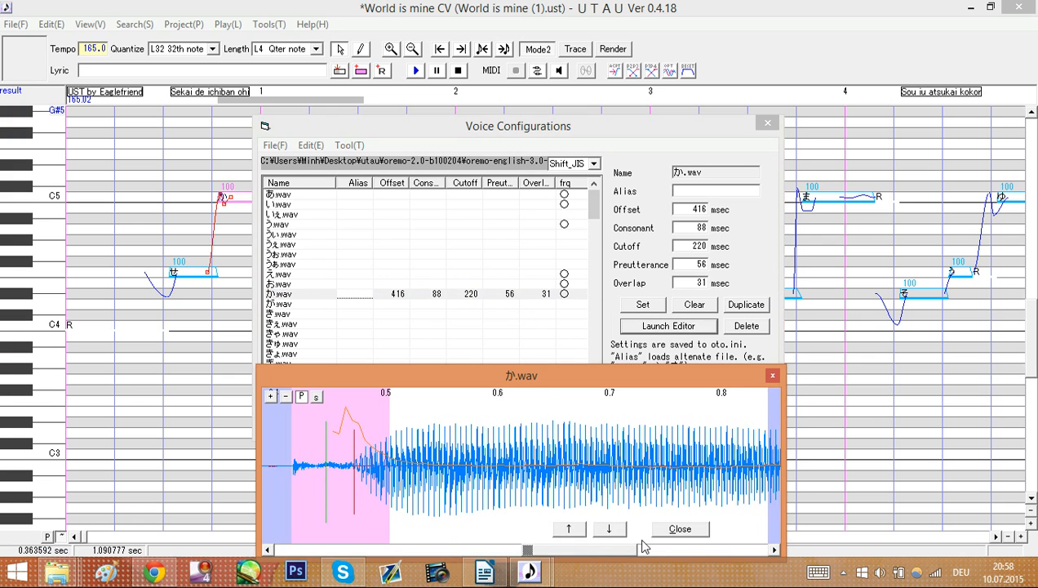
{"action": "left_click", "coordinate": [614, 530]}
{"action": "left_click", "coordinate": [617, 529]}
{"action": "left_click", "coordinate": [617, 529]}
{"action": "left_click", "coordinate": [571, 529]}
{"action": "left_click", "coordinate": [571, 528]}
{"action": "left_click", "coordinate": [571, 529]}
{"action": "left_click", "coordinate": [571, 529]}
{"action": "left_click", "coordinate": [572, 529]}
{"action": "left_click", "coordinate": [571, 529]}
{"action": "left_click", "coordinate": [571, 529]}
{"action": "left_click", "coordinate": [614, 530]}
{"action": "left_click", "coordinate": [614, 529]}
{"action": "left_click", "coordinate": [613, 530]}
{"action": "left_click", "coordinate": [613, 529]}
{"action": "left_click", "coordinate": [614, 530]}
{"action": "left_click", "coordinate": [581, 531]}
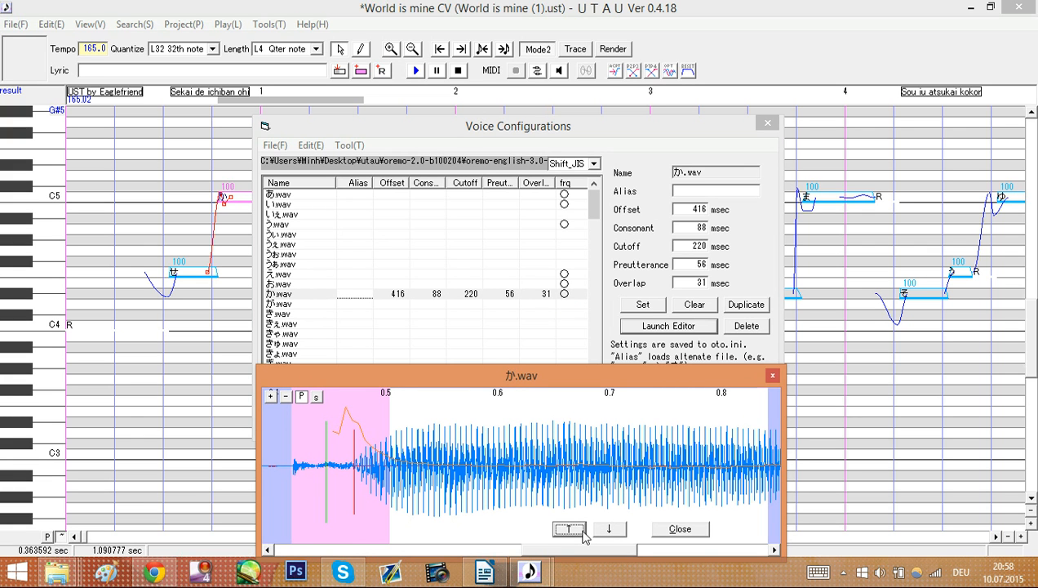
Close the waveform editor and confirm the voice configurations
{"action": "left_click", "coordinate": [769, 373]}
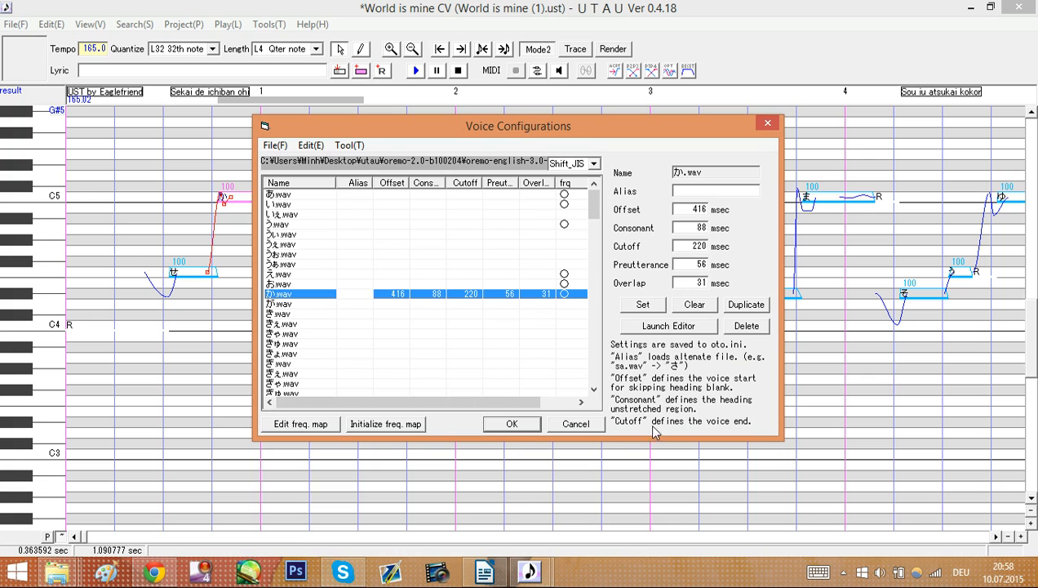
{"action": "left_click", "coordinate": [512, 423]}
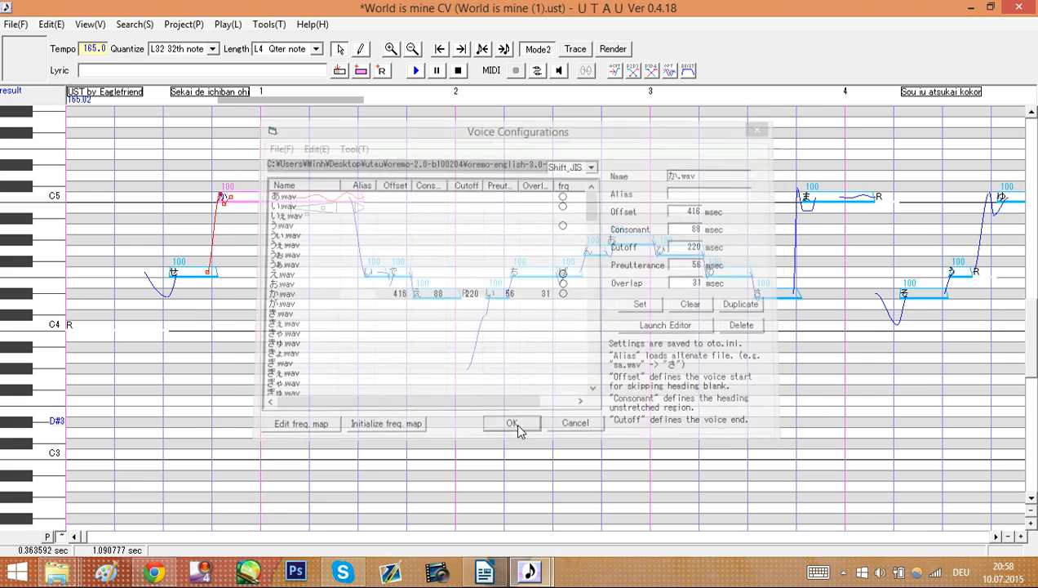
Switch to Google Chrome and open the sourceforge download page of setParam's latest version from freett.com/nwp8861/soft
{"action": "right_click", "coordinate": [155, 574]}
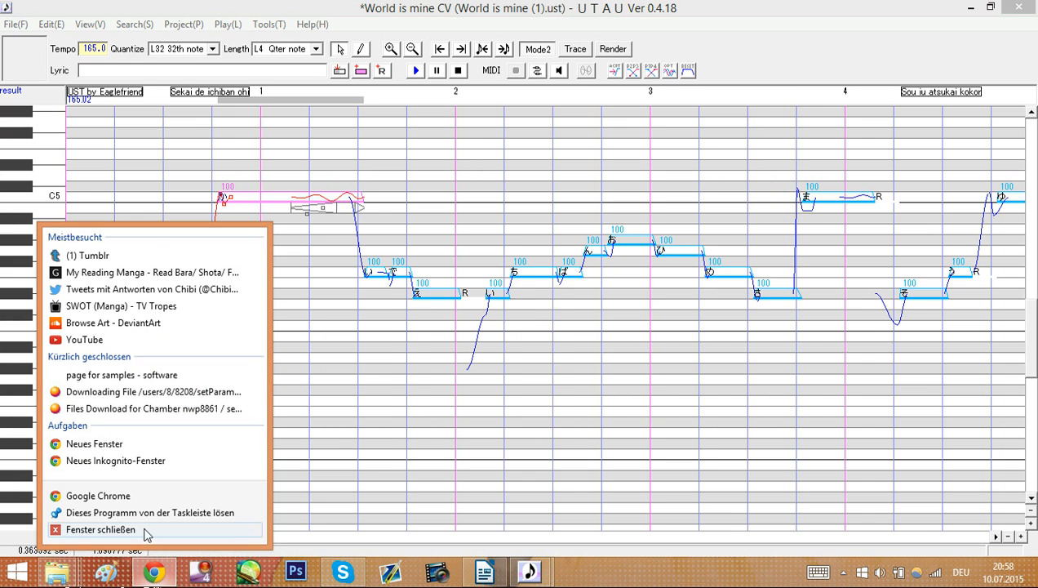
{"action": "left_click", "coordinate": [144, 498]}
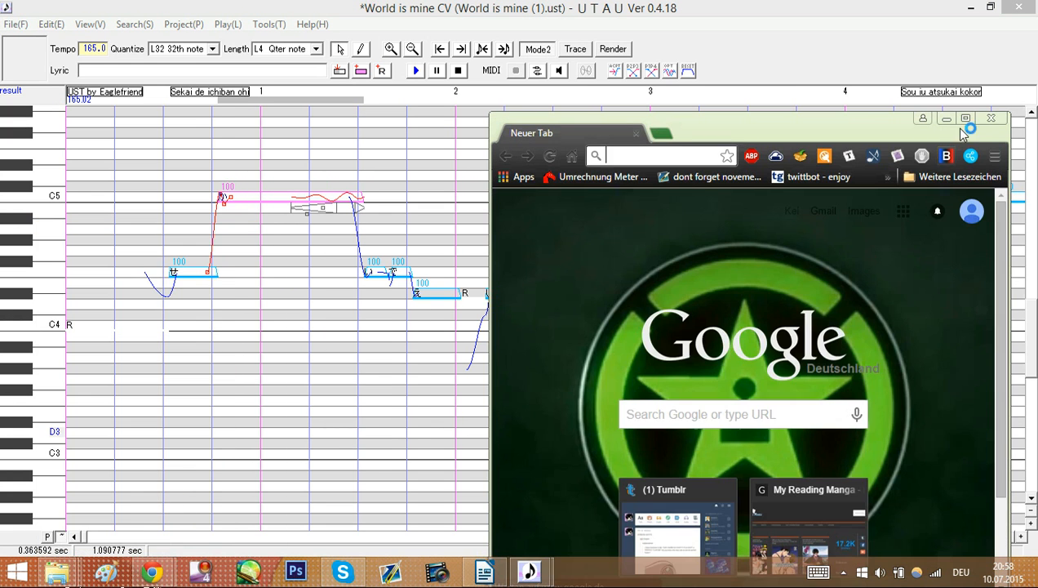
{"action": "left_click", "coordinate": [965, 118]}
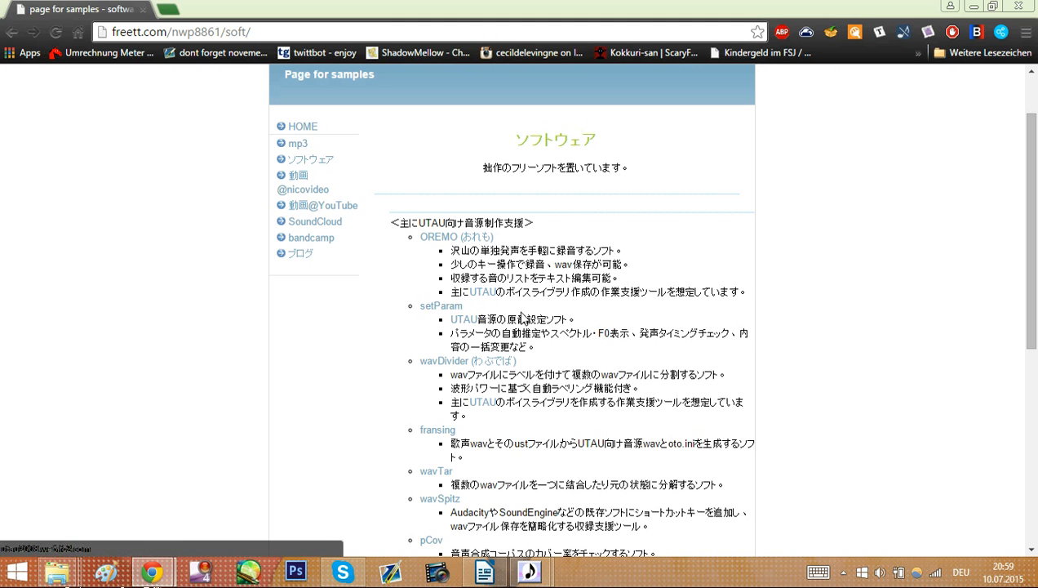
{"action": "left_click", "coordinate": [441, 306]}
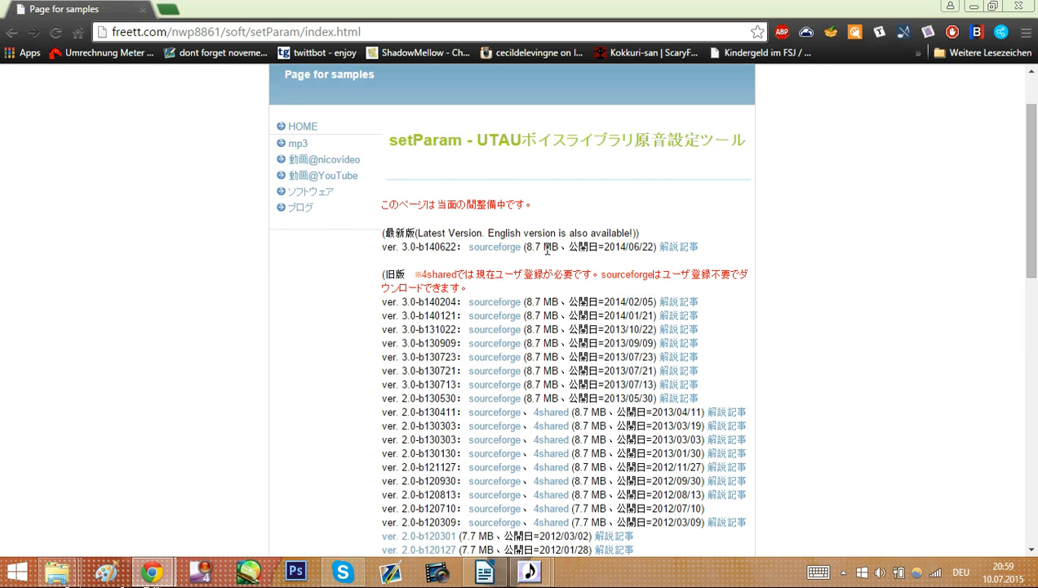
{"action": "left_click", "coordinate": [486, 247]}
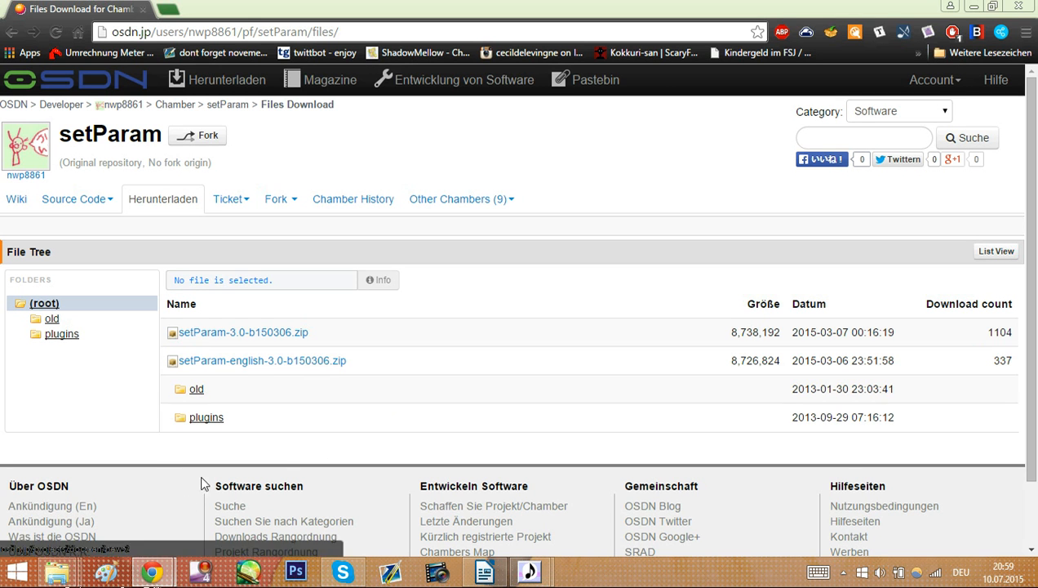
Switch to File Explorer and launch setParam.exe from the setParam-english-3.0-b150306 folder beside the oremo-english-3.0-b140323 folder
{"action": "left_click", "coordinate": [59, 574]}
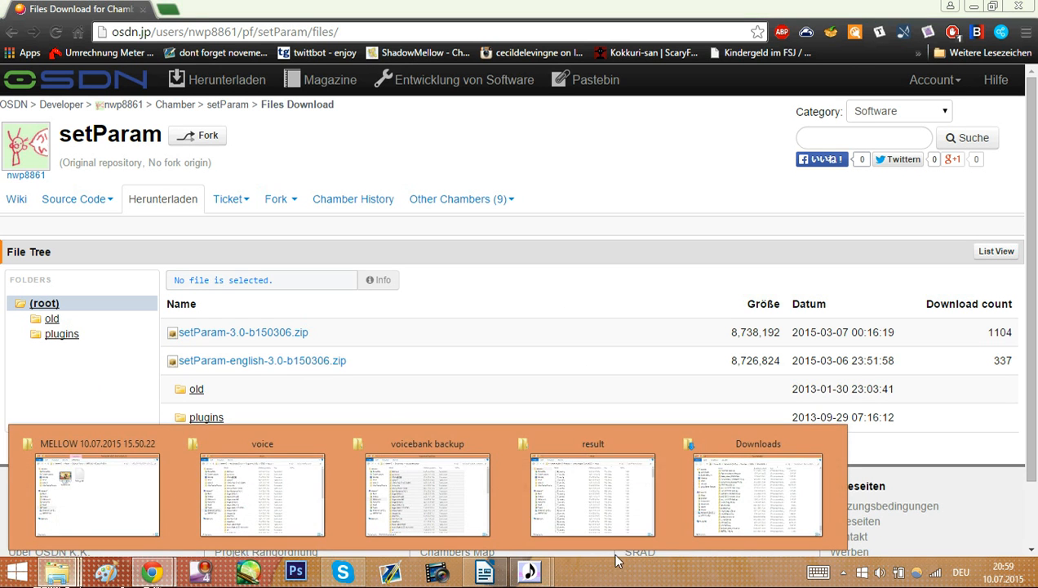
{"action": "left_click", "coordinate": [643, 520]}
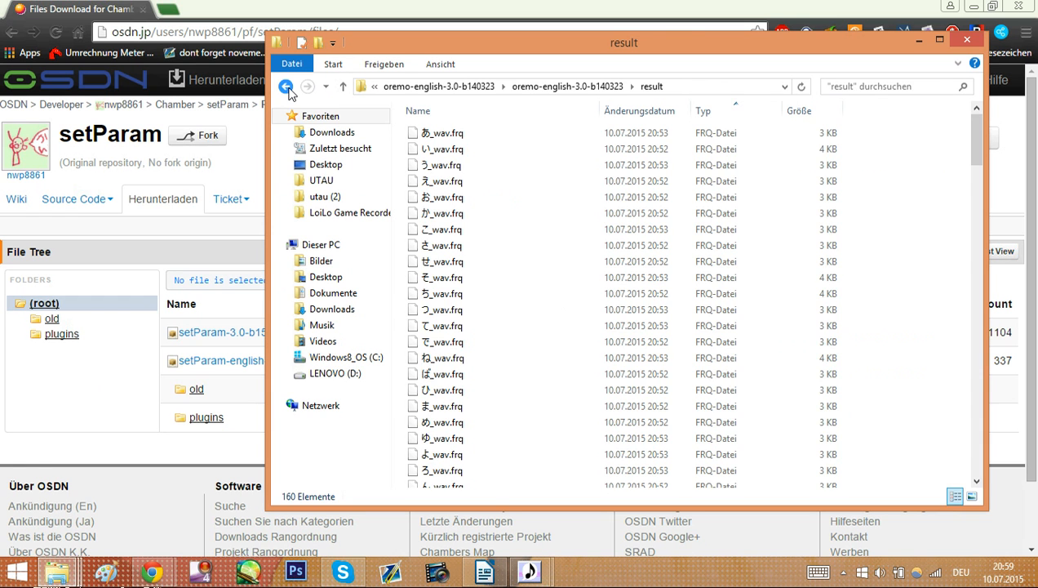
{"action": "left_click", "coordinate": [285, 86]}
{"action": "left_click", "coordinate": [286, 87]}
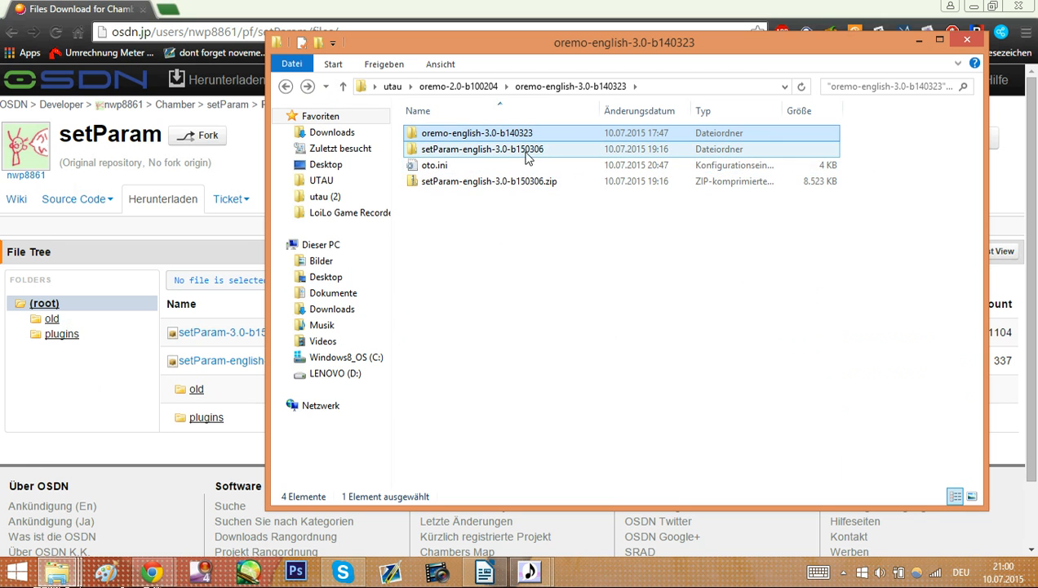
{"action": "double_click", "coordinate": [501, 149]}
{"action": "double_click", "coordinate": [482, 133]}
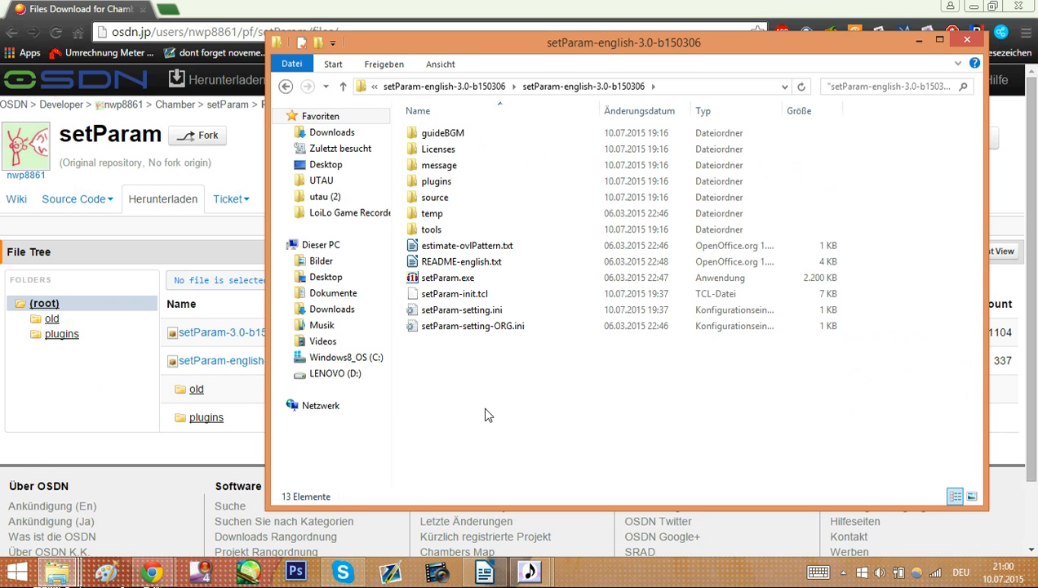
{"action": "double_click", "coordinate": [461, 279]}
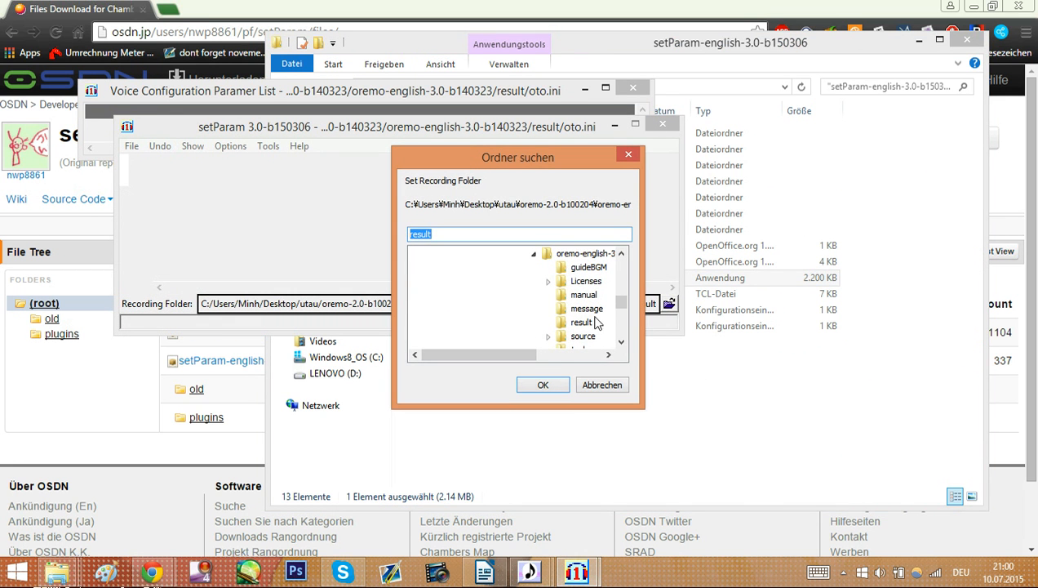
Choose the result folder inside oremo-english-3.0-b140323 as setParam's recording folder
{"action": "left_click", "coordinate": [582, 324]}
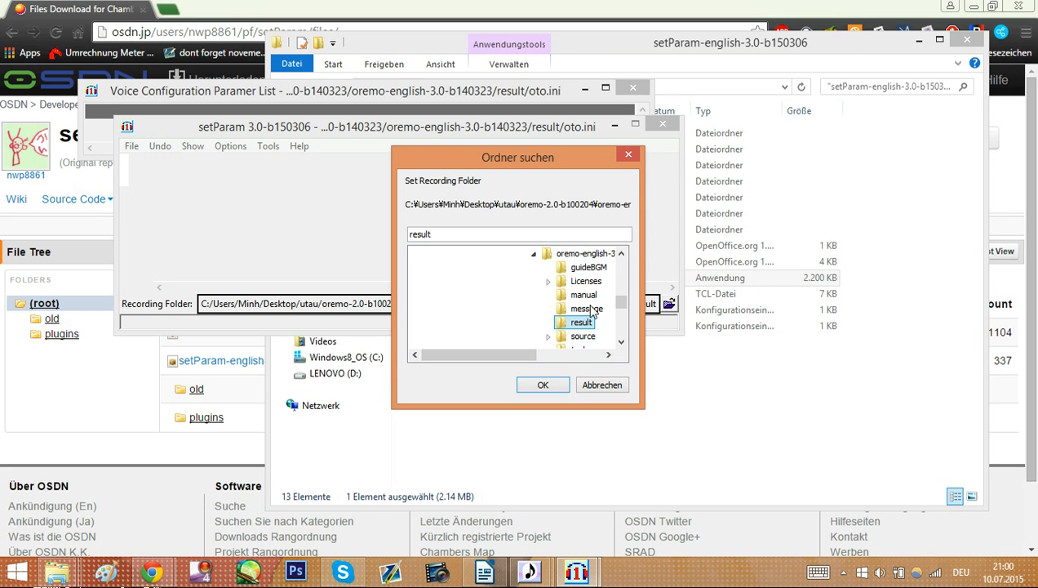
{"action": "left_click", "coordinate": [534, 255]}
{"action": "mouse_move", "coordinate": [620, 308]}
{"action": "left_mouse_down"}
{"action": "mouse_move", "coordinate": [620, 255]}
{"action": "mouse_move", "coordinate": [622, 322]}
{"action": "mouse_move", "coordinate": [623, 308]}
{"action": "left_mouse_up"}
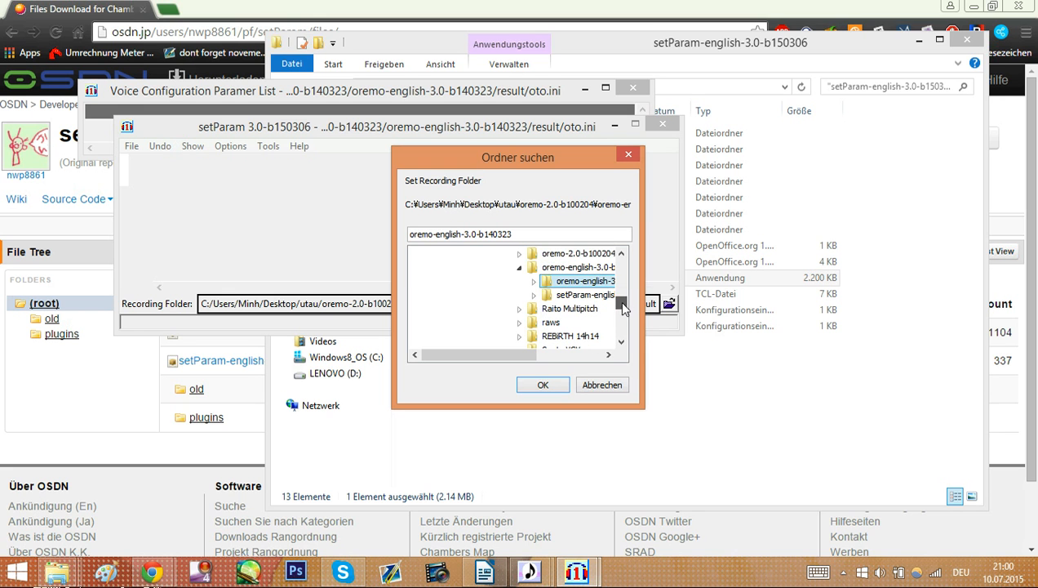
{"action": "left_click", "coordinate": [534, 280]}
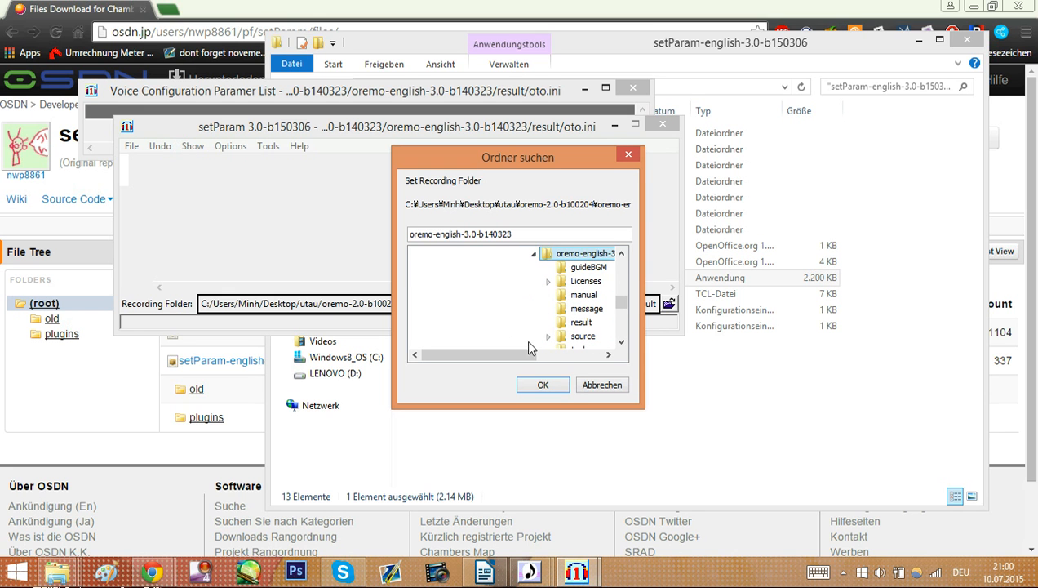
{"action": "left_click", "coordinate": [581, 322]}
{"action": "left_click", "coordinate": [543, 385]}
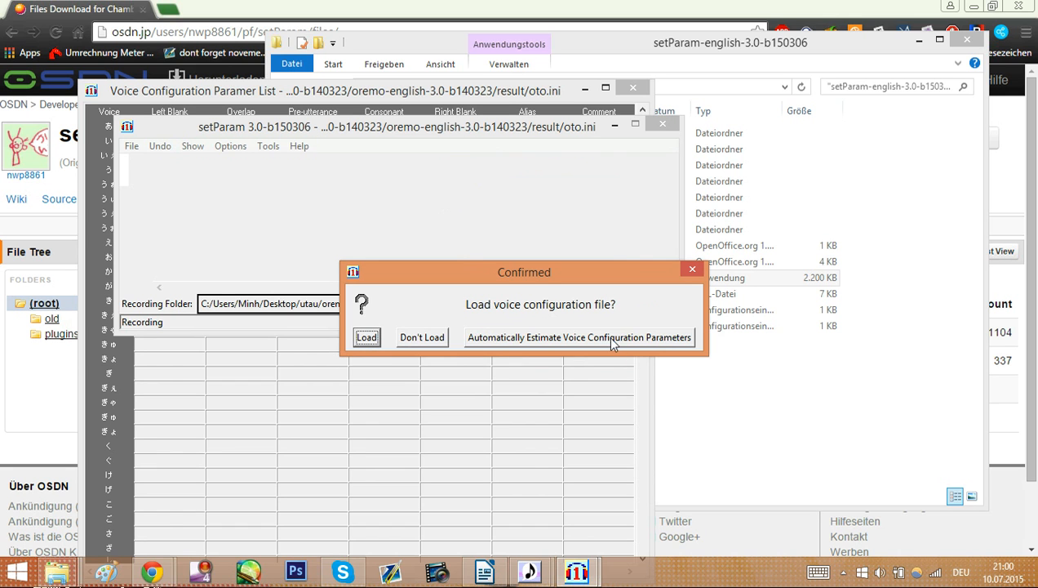
Load the existing voice configuration file oto.ini from the result folder
{"action": "left_click", "coordinate": [374, 337]}
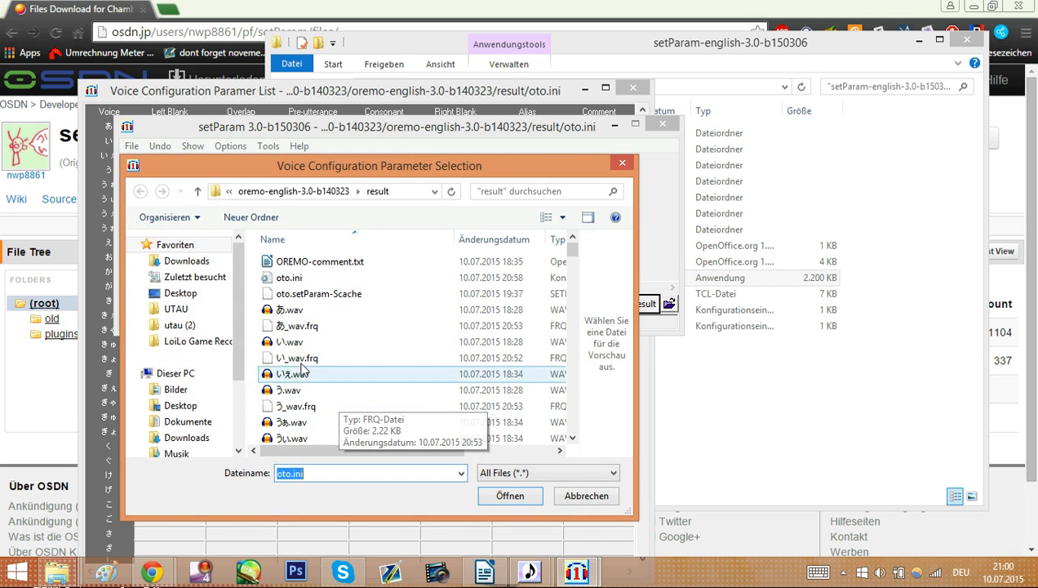
{"action": "left_click", "coordinate": [303, 280]}
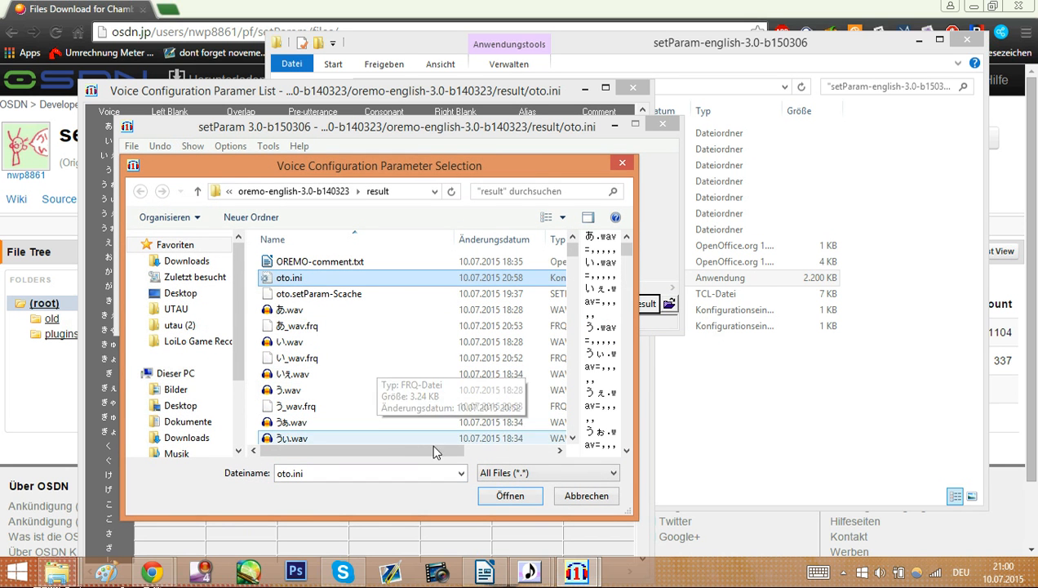
{"action": "left_click", "coordinate": [504, 489]}
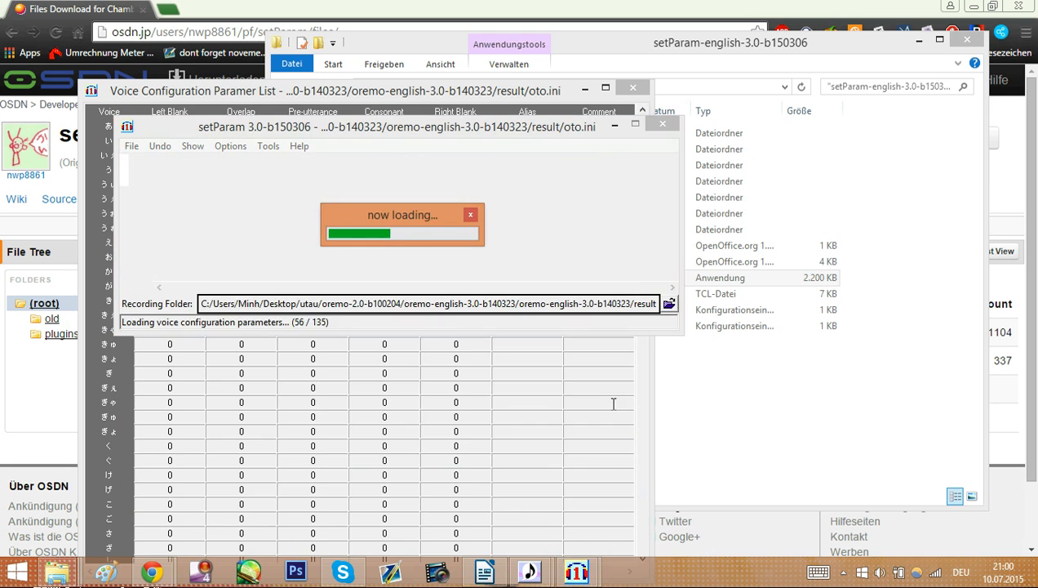
Arrange the waveform window and the parameter list side by side so that both can be seen
{"action": "left_click_drag", "start_coordinate": [441, 132], "coordinate": [785, 33]}
{"action": "left_click_drag", "start_coordinate": [388, 92], "coordinate": [326, 64]}
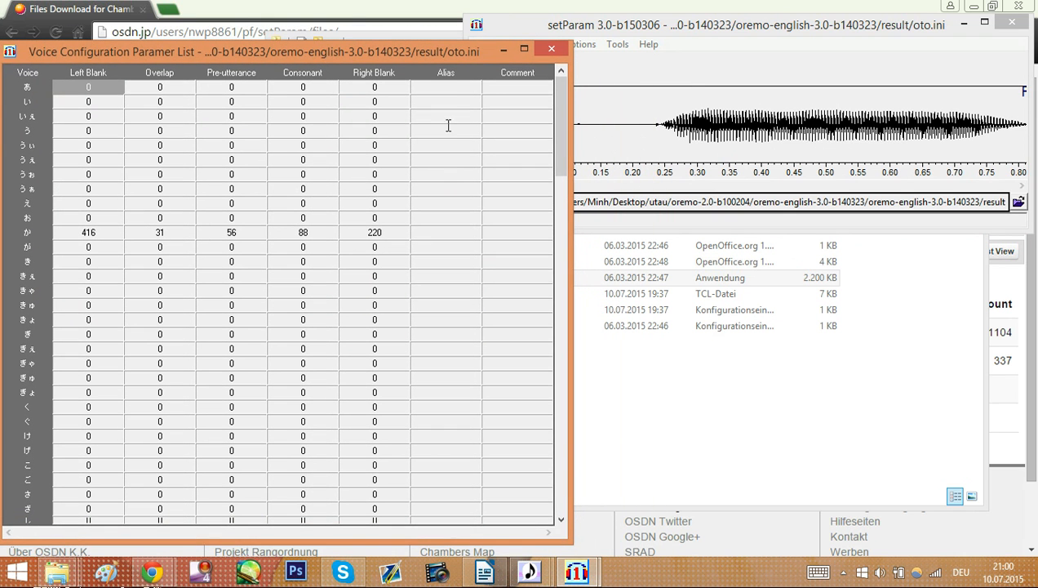
{"action": "left_click", "coordinate": [763, 32]}
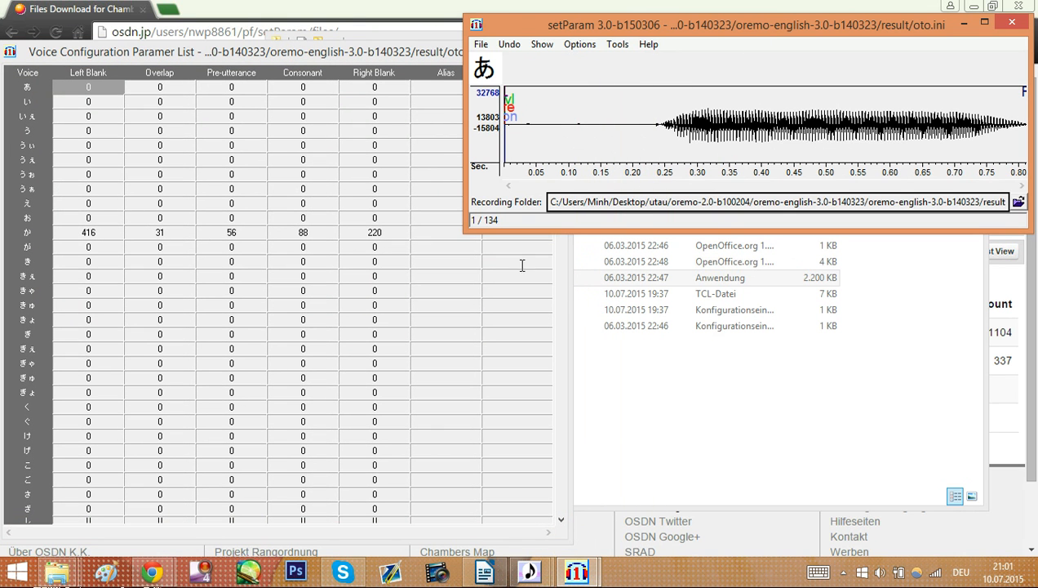
Show the F0 curve beneath あ's waveform, and hide it again
{"action": "left_click", "coordinate": [542, 44]}
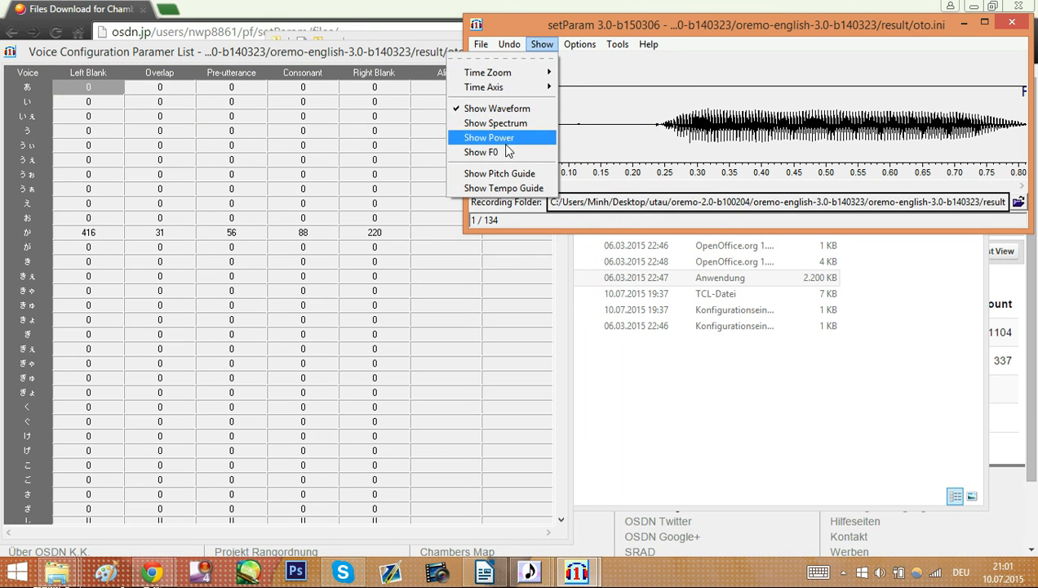
{"action": "left_click", "coordinate": [500, 154]}
{"action": "left_click", "coordinate": [542, 44]}
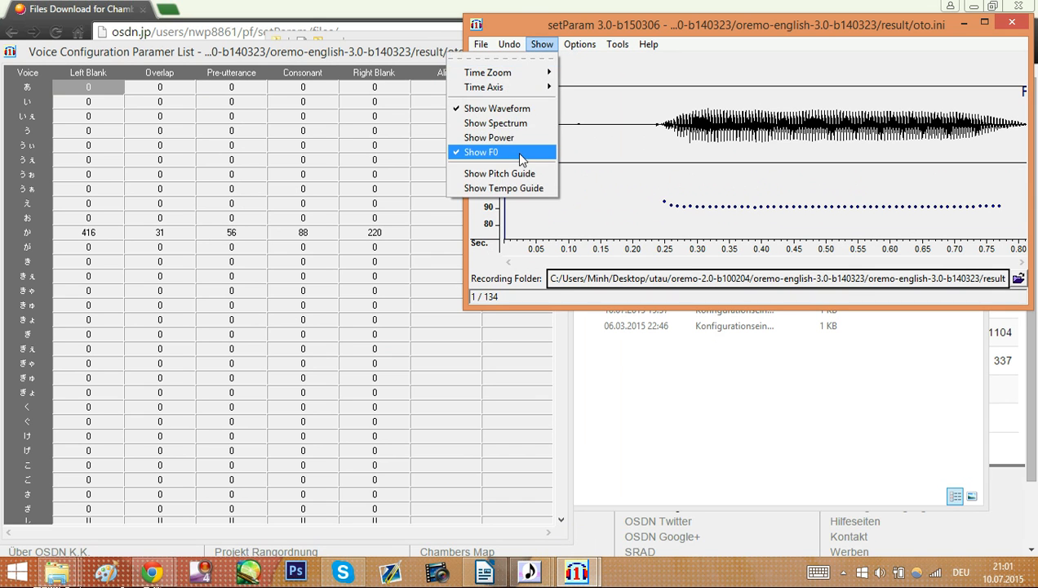
{"action": "left_click", "coordinate": [498, 153]}
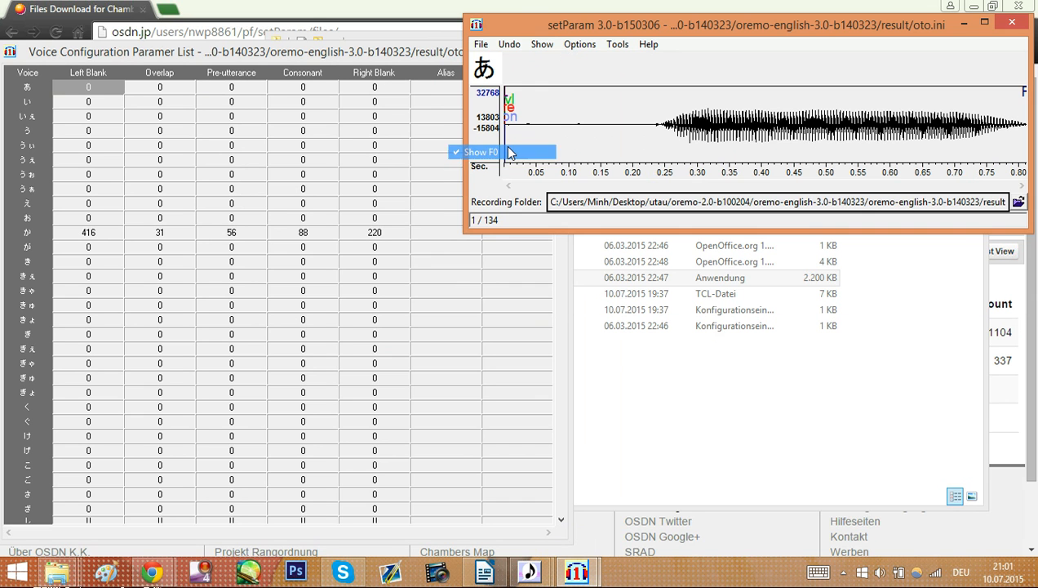
{"action": "left_click", "coordinate": [593, 47]}
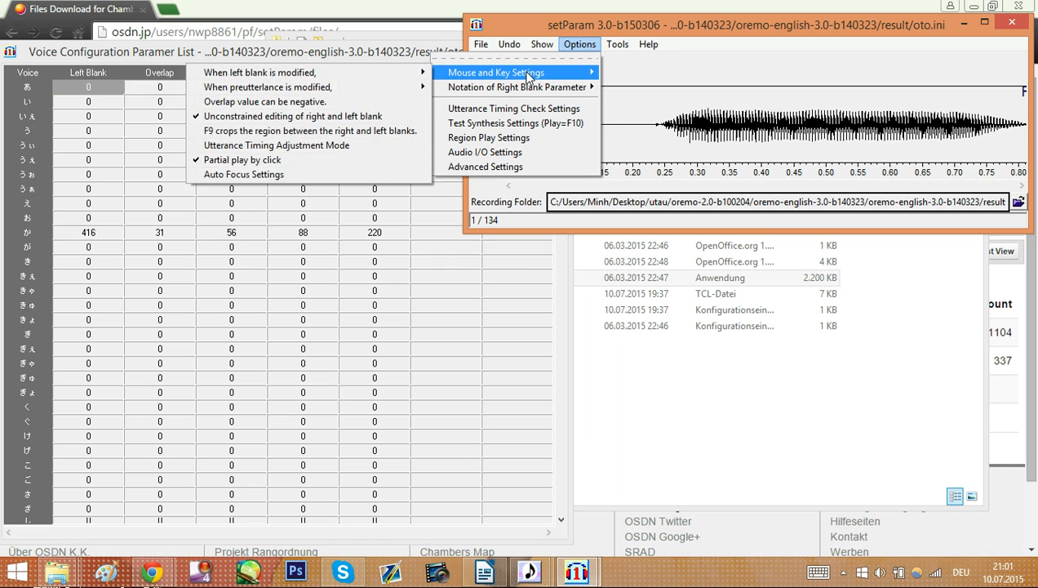
{"action": "mouse_move", "coordinate": [617, 44]}
{"action": "mouse_move", "coordinate": [539, 72]}
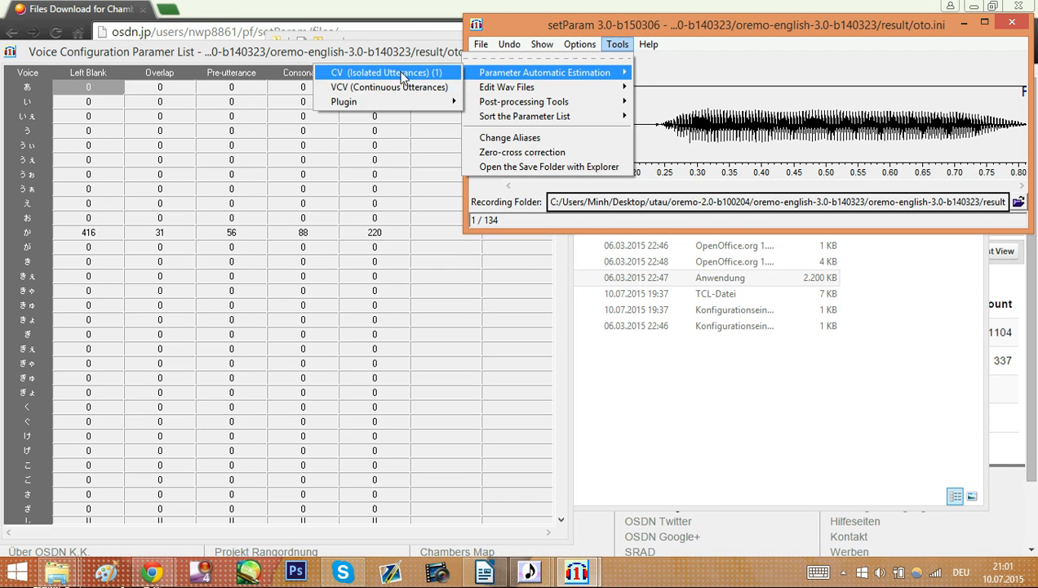
{"action": "key", "text": "Up"}
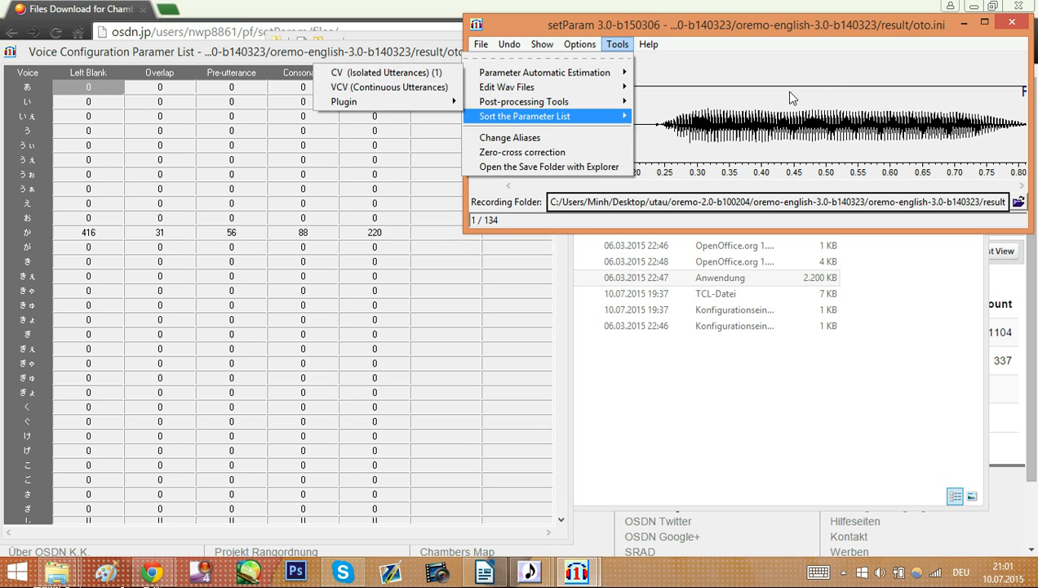
{"action": "left_click", "coordinate": [619, 210]}
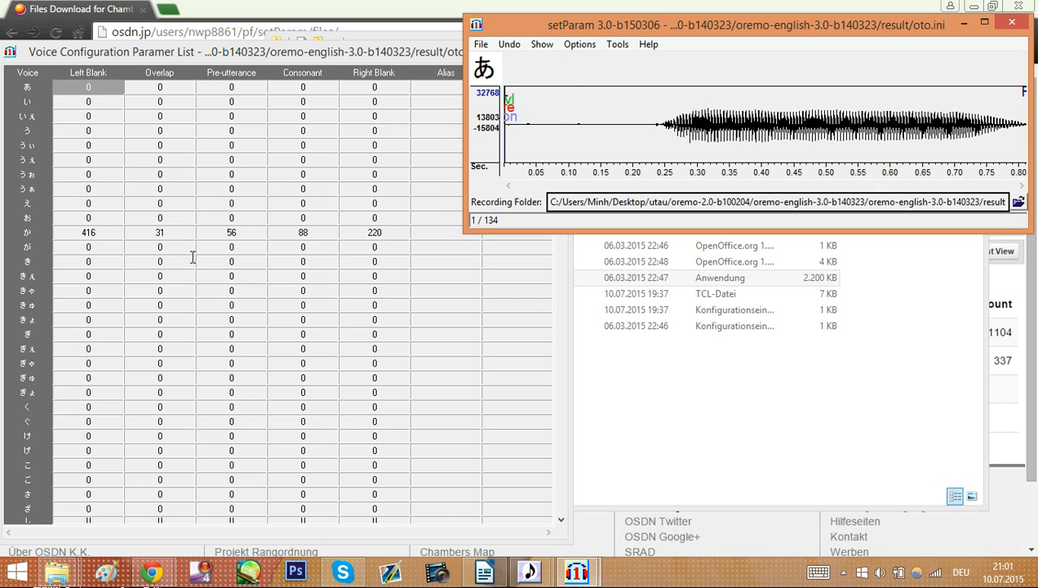
Select voice き and set its left blank at the onset of the sound, to about 252
{"action": "left_click", "coordinate": [116, 257]}
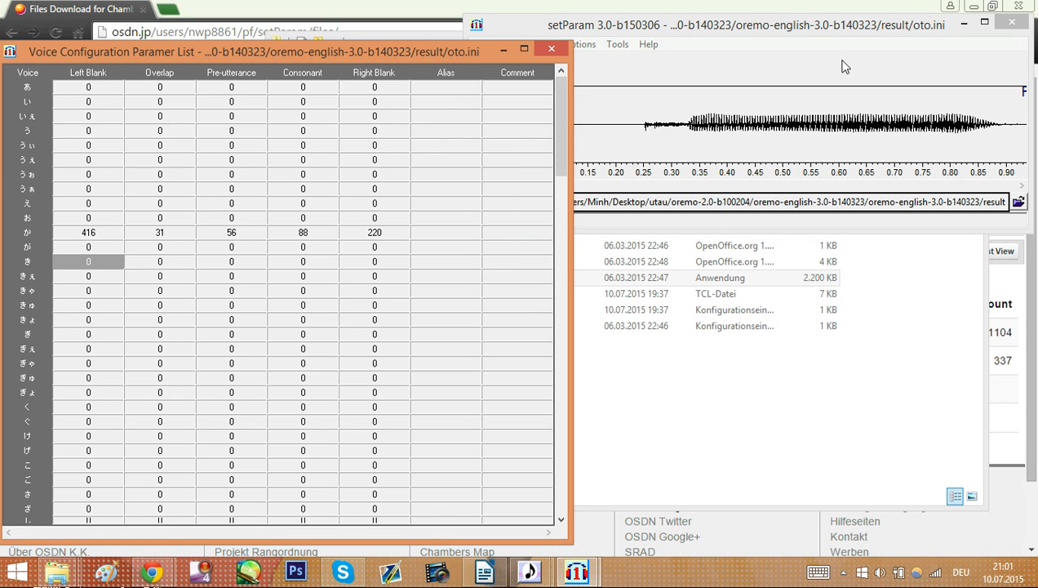
{"action": "left_click", "coordinate": [760, 41]}
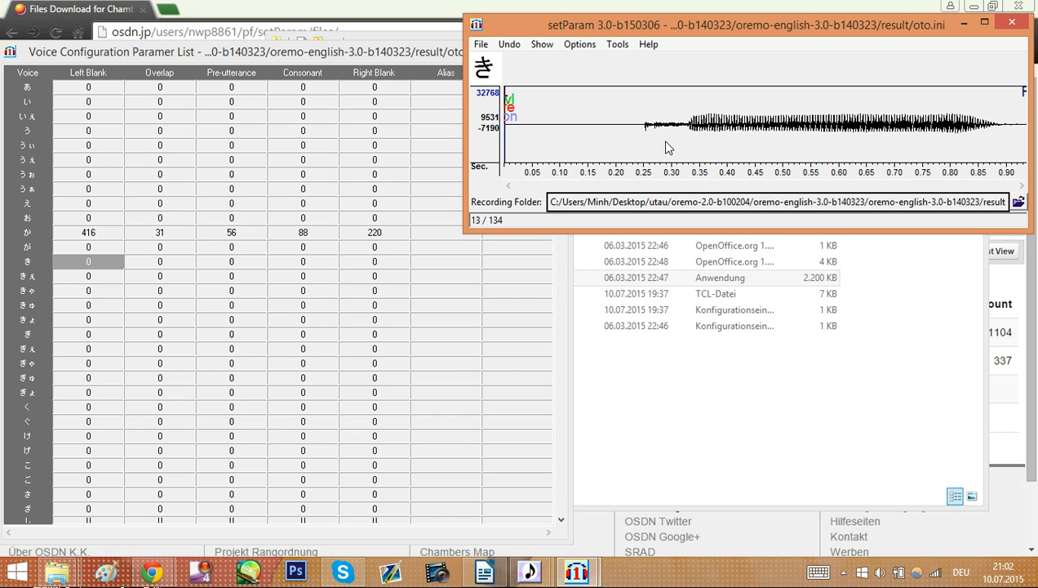
{"action": "left_click_drag", "start_coordinate": [505, 124], "coordinate": [440, 158]}
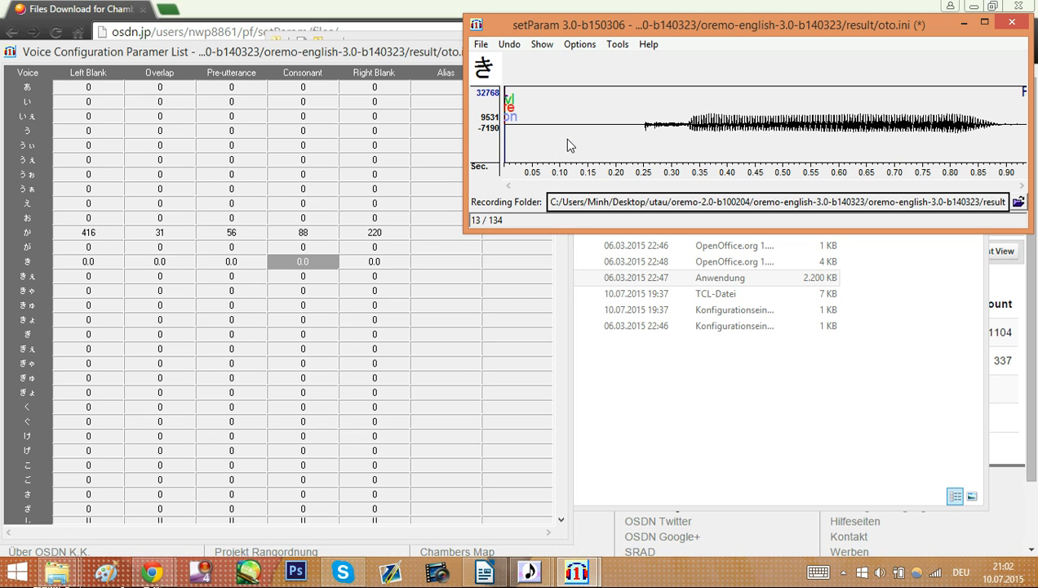
{"action": "left_click", "coordinate": [645, 127]}
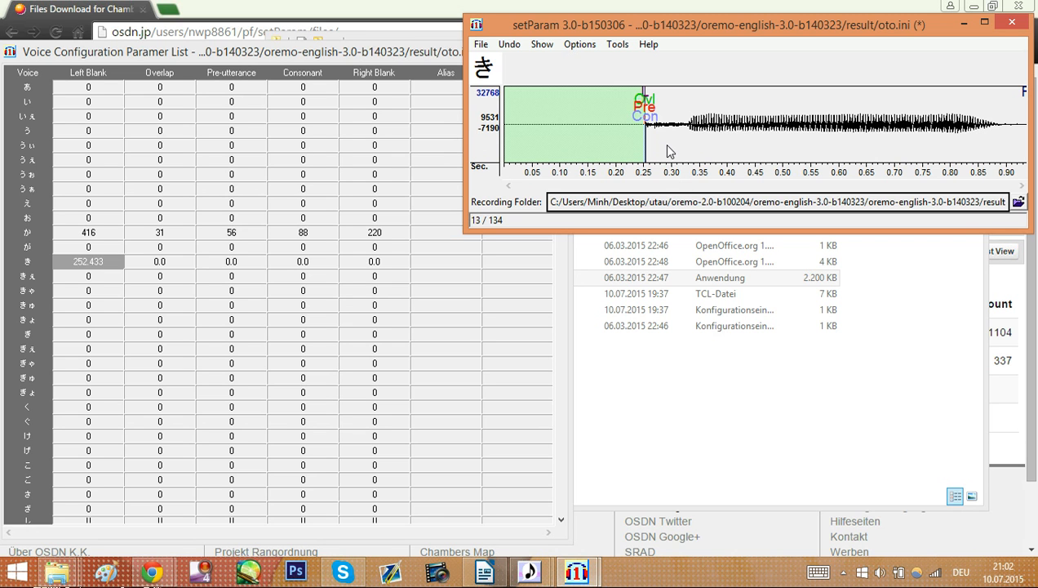
{"action": "key", "text": "F2"}
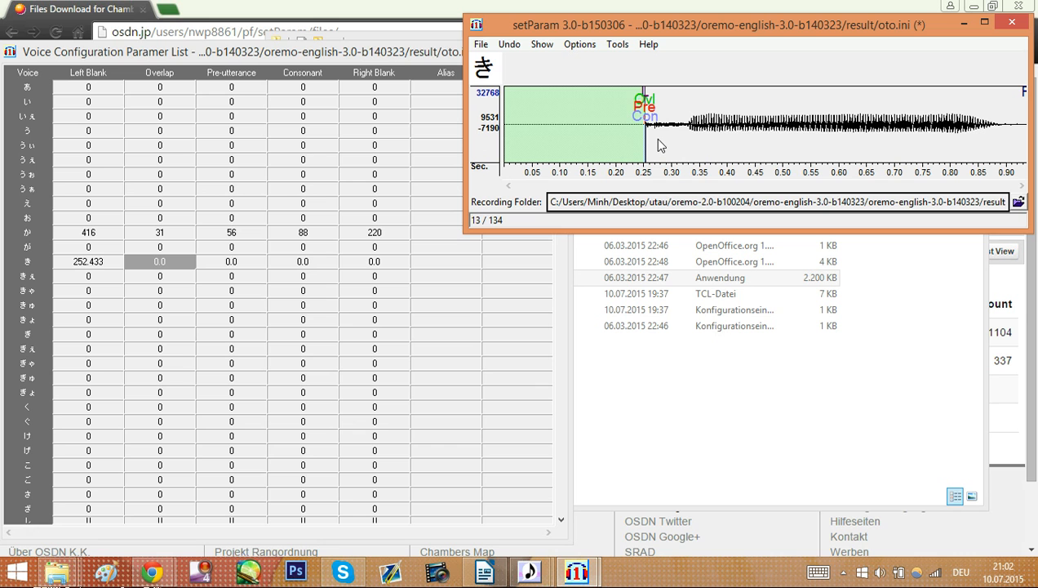
{"action": "mouse_move", "coordinate": [643, 138]}
{"action": "left_mouse_down"}
{"action": "mouse_move", "coordinate": [625, 136]}
{"action": "mouse_move", "coordinate": [643, 133]}
{"action": "left_mouse_up"}
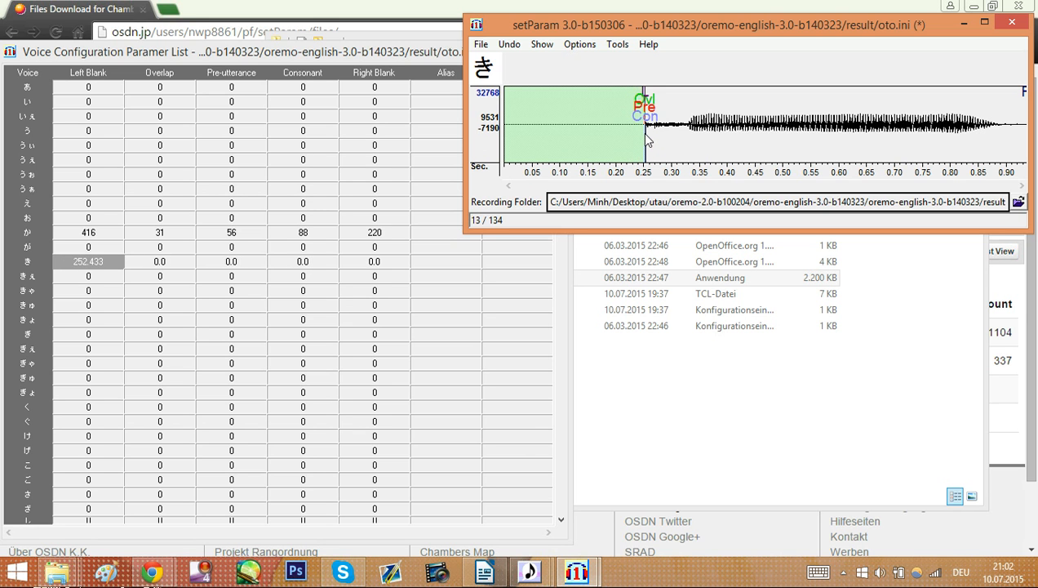
Set き's right blank to about 161 near the end of the vowel and its consonant to about 95.5
{"action": "right_click", "coordinate": [712, 141]}
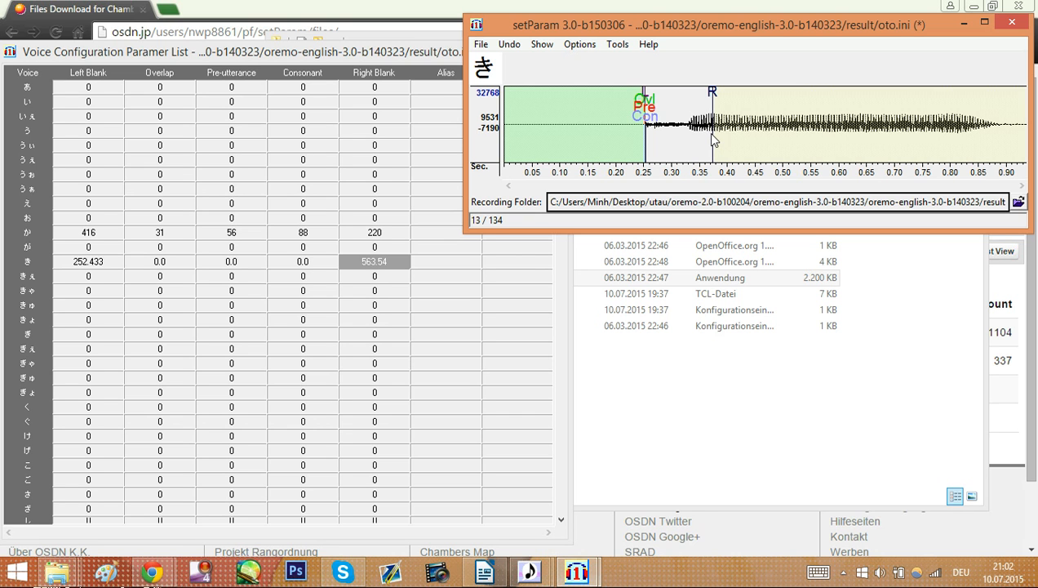
{"action": "key", "text": "F5"}
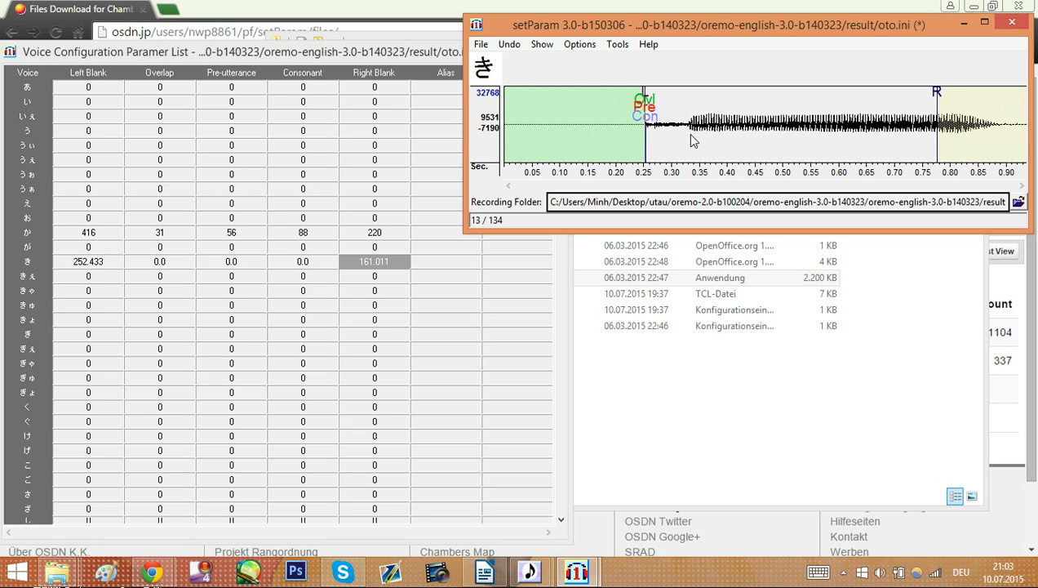
{"action": "key", "text": "F4"}
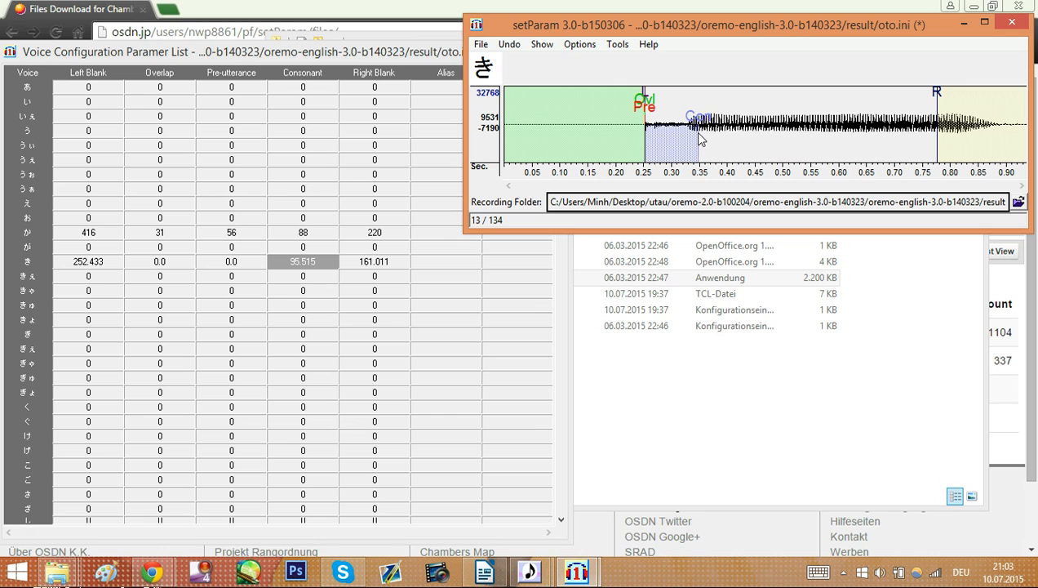
Set き's overlap to about 36.8 and its pre-utterance to about 76.4, just before the vowel begins
{"action": "key", "text": "F2"}
{"action": "key", "text": "F2"}
{"action": "key", "text": "F2"}
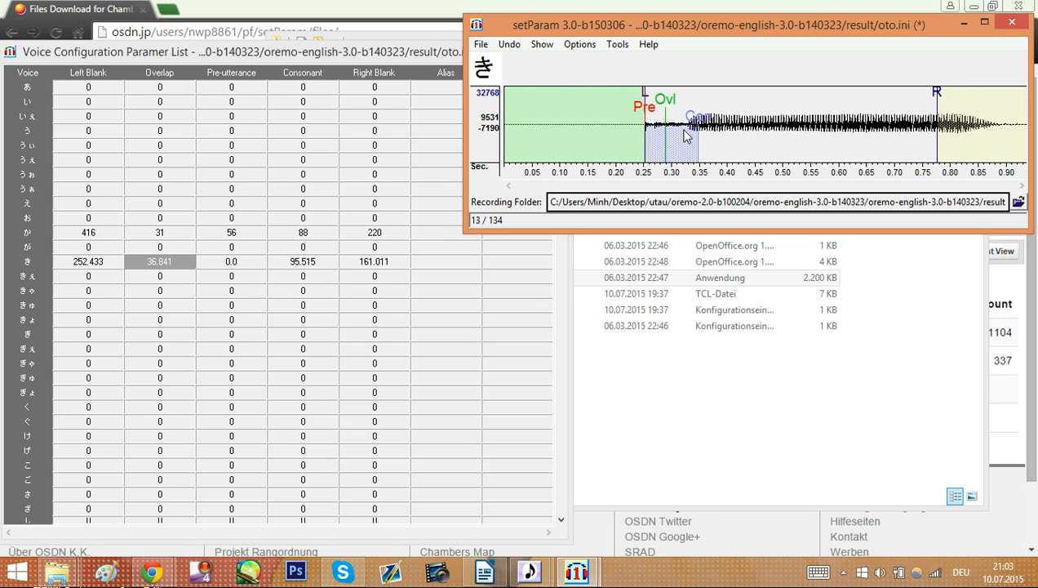
{"action": "key", "text": "F3"}
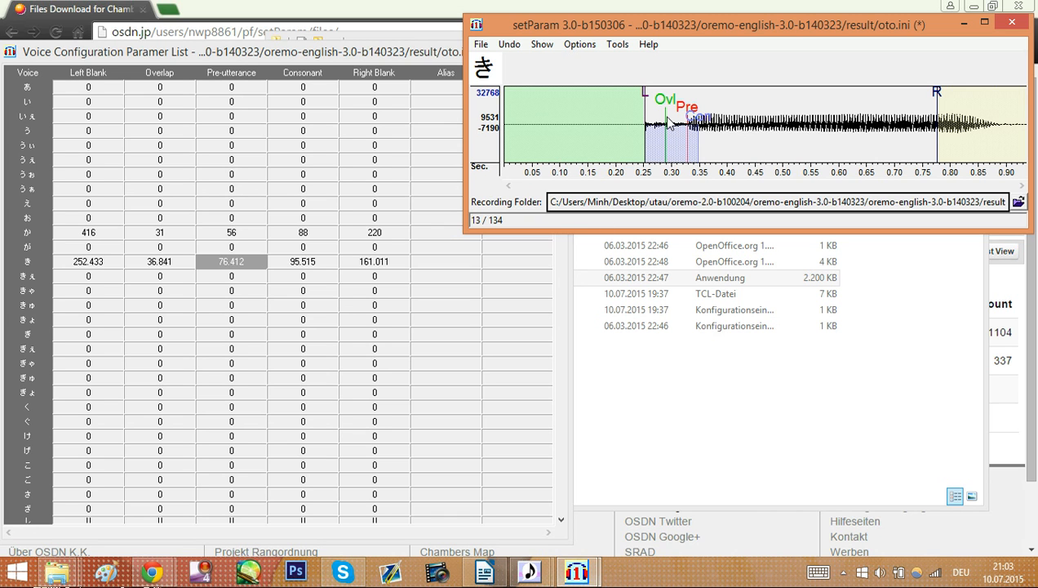
Step back and forth through the entries around き, such as か, が, きぇ and きゃ, comparing their waveforms and parameter markers
{"action": "key", "text": "Down"}
{"action": "key", "text": "Up"}
{"action": "key", "text": "Down"}
{"action": "key", "text": "Down"}
{"action": "key", "text": "Down"}
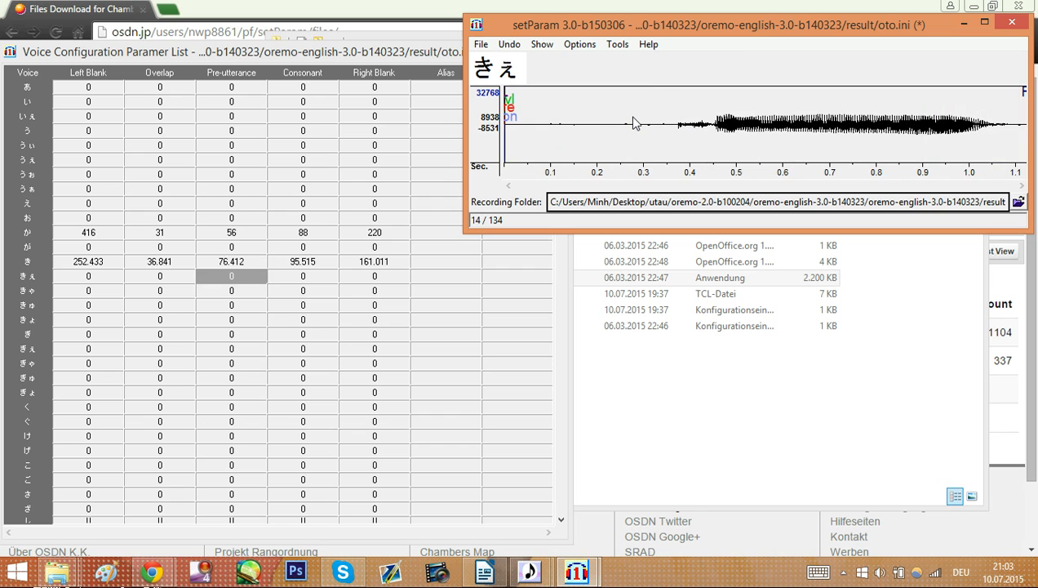
{"action": "key", "text": "Down"}
{"action": "key", "text": "Down"}
{"action": "key", "text": "Up"}
{"action": "key", "text": "Up"}
{"action": "key", "text": "Up"}
{"action": "key", "text": "Up"}
{"action": "key", "text": "Up"}
{"action": "key", "text": "Up"}
{"action": "key", "text": "Up"}
{"action": "key", "text": "Down"}
{"action": "key", "text": "Down"}
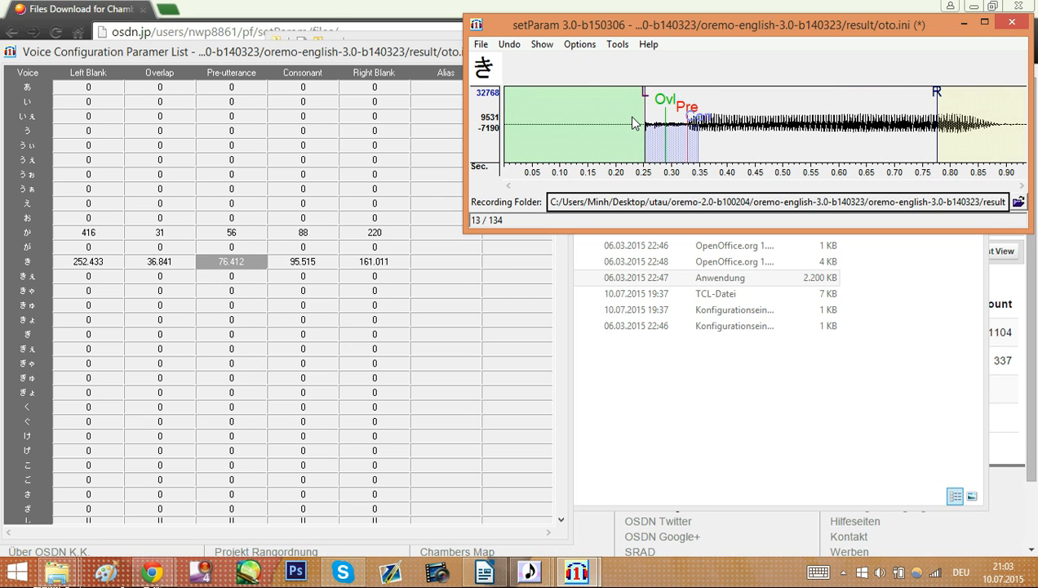
{"action": "key", "text": "Down"}
{"action": "key", "text": "Up"}
{"action": "key", "text": "Up"}
{"action": "key", "text": "Up"}
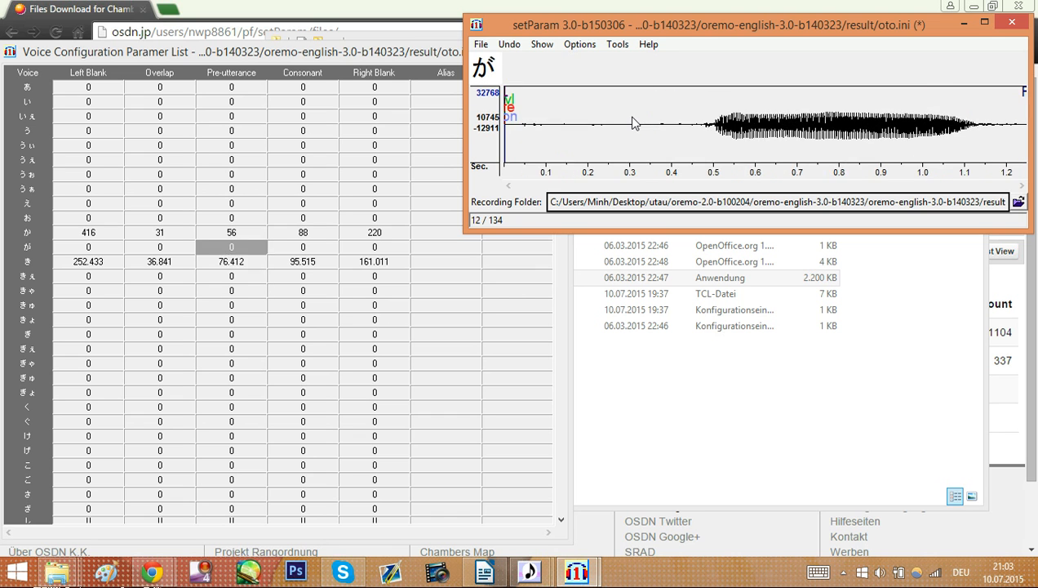
{"action": "key", "text": "Down"}
{"action": "key", "text": "Down"}
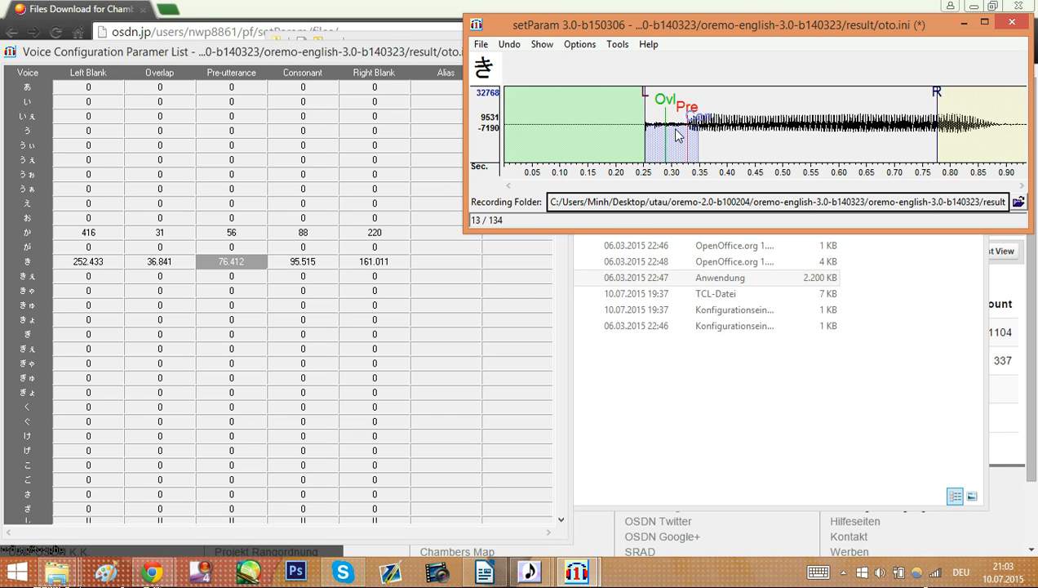
{"action": "key", "text": "Down"}
{"action": "key", "text": "Down"}
{"action": "key", "text": "Down"}
{"action": "key", "text": "Down"}
{"action": "key", "text": "Up"}
{"action": "key", "text": "Up"}
{"action": "key", "text": "Up"}
{"action": "key", "text": "Up"}
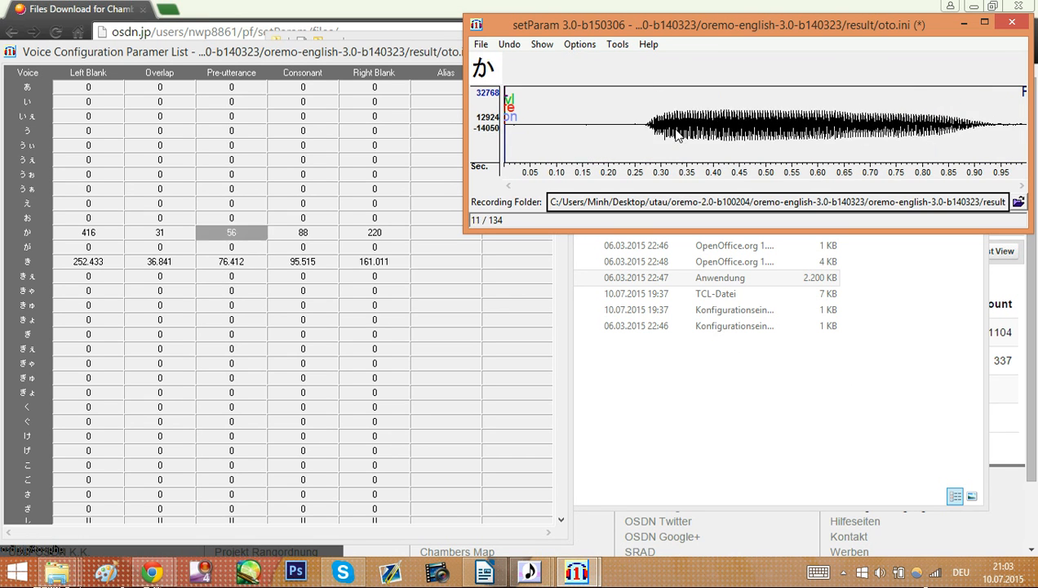
{"action": "key", "text": "Down"}
{"action": "key", "text": "Down"}
{"action": "key", "text": "Down"}
{"action": "key", "text": "Up"}
{"action": "key", "text": "Up"}
{"action": "key", "text": "Up"}
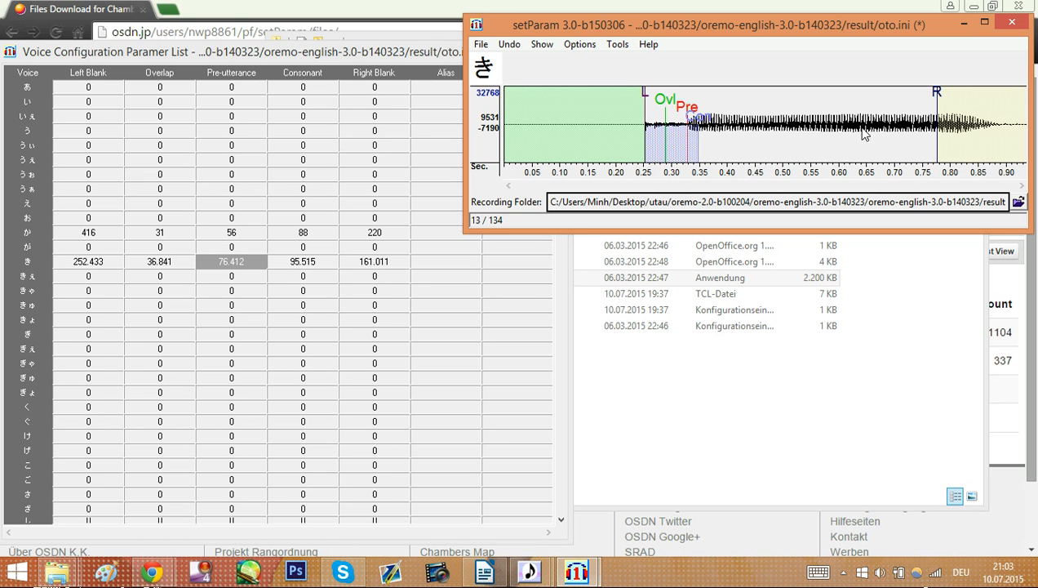
{"action": "key", "text": "Down"}
{"action": "key", "text": "Down"}
{"action": "key", "text": "Down"}
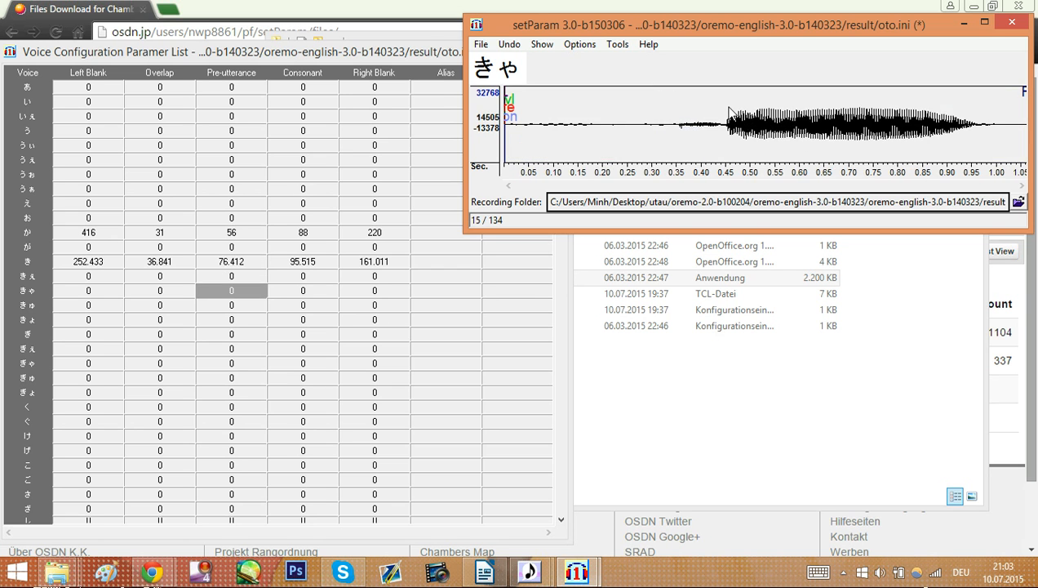
{"action": "key", "text": "Up"}
{"action": "key", "text": "Up"}
{"action": "key", "text": "Up"}
{"action": "key", "text": "Up"}
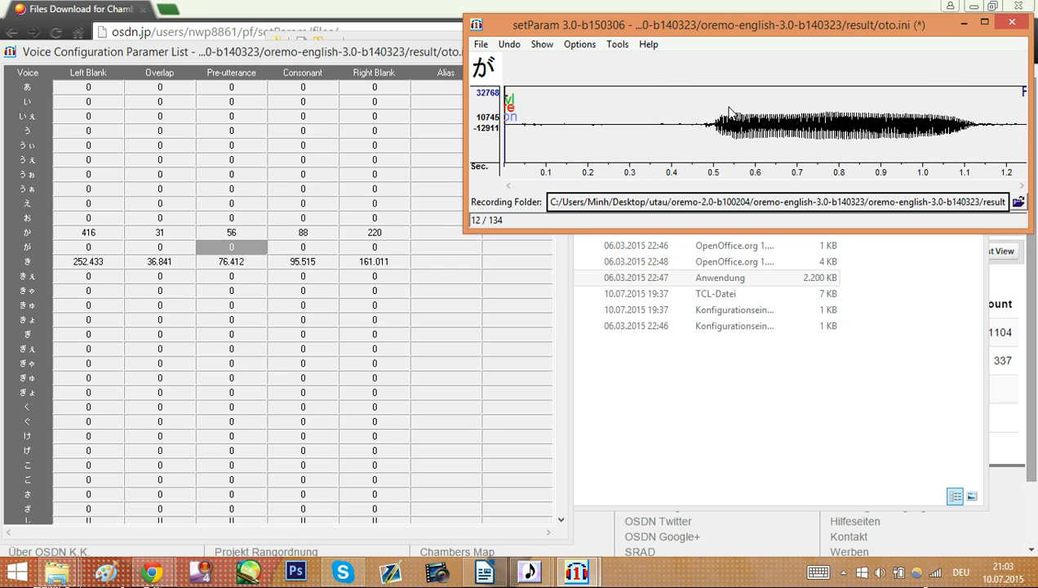
{"action": "key", "text": "Down"}
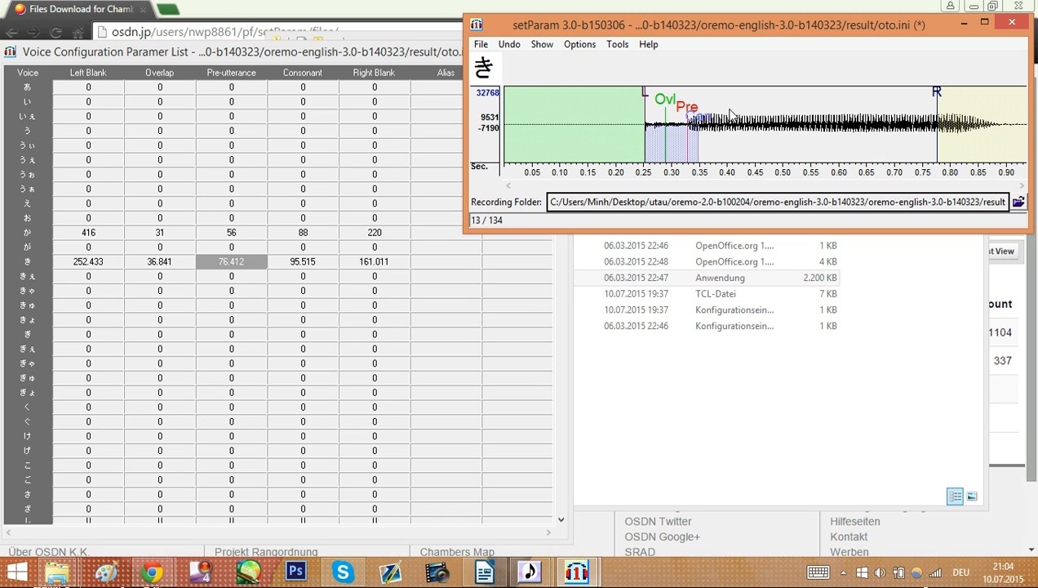
Run through the voice list from き down to ざ and back up to あ, viewing the entries' waveforms
{"action": "key", "text": "Down"}
{"action": "key", "text": "Down"}
{"action": "key", "text": "Down"}
{"action": "key", "text": "Down"}
{"action": "key", "text": "Down"}
{"action": "key", "text": "Down"}
{"action": "key", "text": "Down"}
{"action": "key", "text": "Down"}
{"action": "key", "text": "Down"}
{"action": "key", "text": "Down"}
{"action": "key", "text": "Down"}
{"action": "key", "text": "Down"}
{"action": "key", "text": "Down"}
{"action": "key", "text": "Down"}
{"action": "key", "text": "Down"}
{"action": "key", "text": "Down"}
{"action": "key", "text": "Down"}
{"action": "key", "text": "Down"}
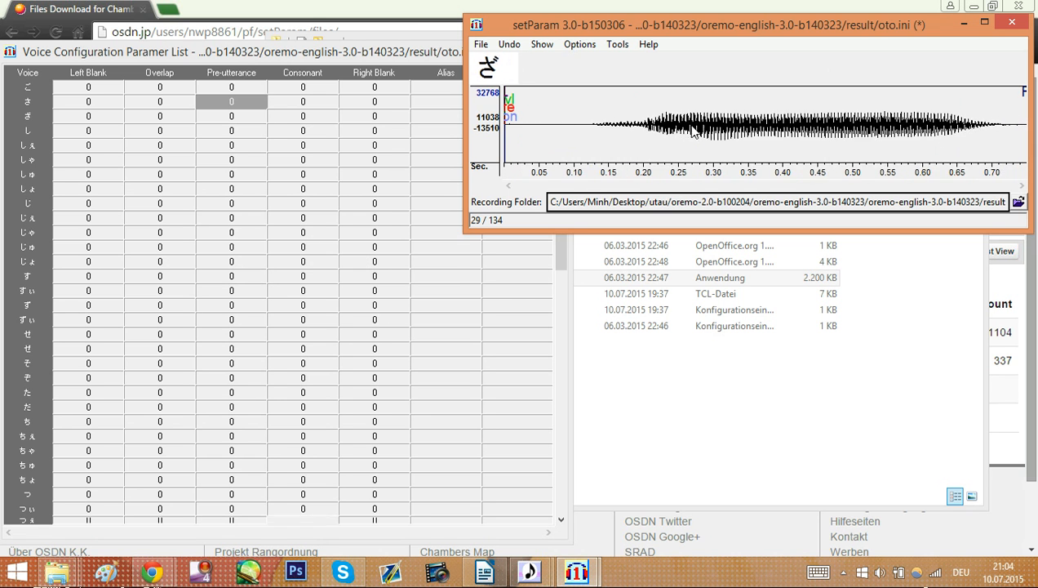
{"action": "key", "text": "Up"}
{"action": "key", "text": "Up"}
{"action": "key", "text": "Up"}
{"action": "key", "text": "Up"}
{"action": "key", "text": "Up"}
{"action": "key", "text": "Up"}
{"action": "key", "text": "Up"}
{"action": "key", "text": "Up"}
{"action": "key", "text": "Up"}
{"action": "key", "text": "Up"}
{"action": "key", "text": "Up"}
{"action": "key", "text": "Up"}
{"action": "key", "text": "Up"}
{"action": "key", "text": "Up"}
{"action": "key", "text": "Up"}
{"action": "key", "text": "Up"}
{"action": "key", "text": "Up"}
{"action": "key", "text": "Up"}
{"action": "key", "text": "Up"}
{"action": "key", "text": "Up"}
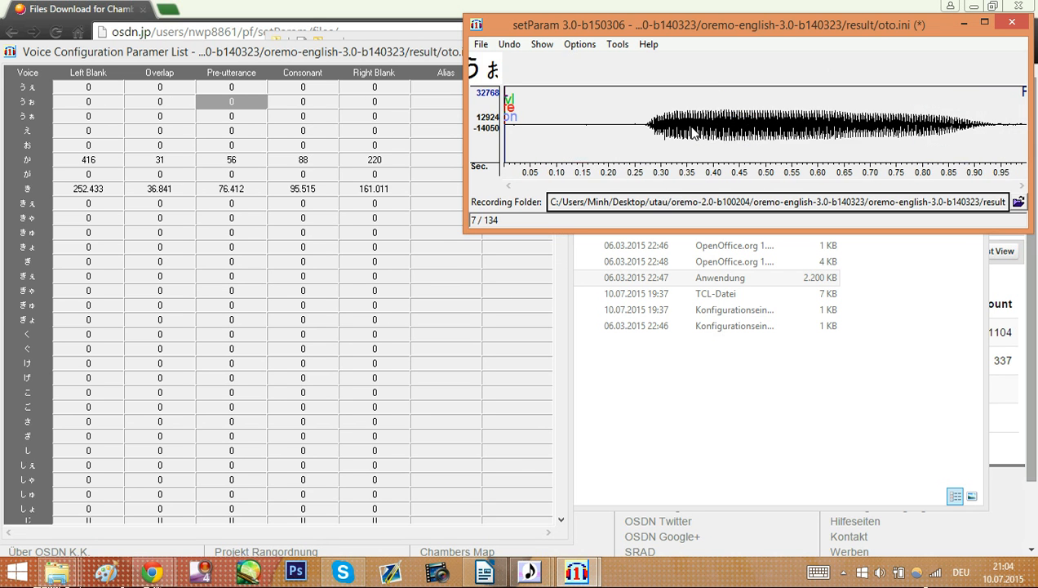
{"action": "key", "text": "Up"}
{"action": "key", "text": "Up"}
{"action": "key", "text": "Up"}
{"action": "key", "text": "Up"}
{"action": "key", "text": "Up"}
{"action": "key", "text": "Up"}
{"action": "key", "text": "Up"}
{"action": "key", "text": "Up"}
{"action": "key", "text": "Up"}
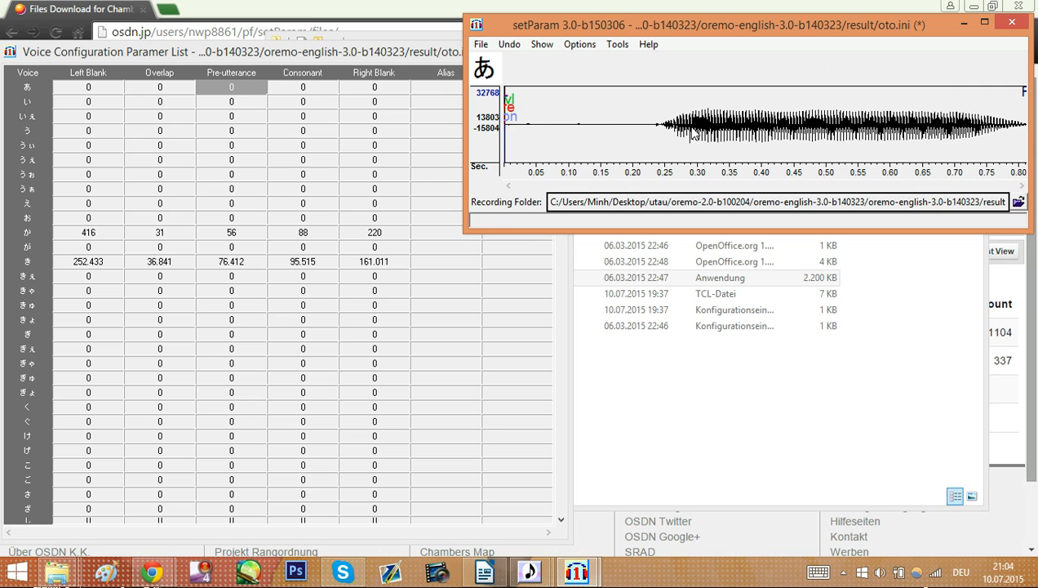
Run through the voice list from あ down to ちゅ, viewing the entries' waveforms
{"action": "key", "text": "Down"}
{"action": "key", "text": "Down"}
{"action": "key", "text": "Down"}
{"action": "key", "text": "Down"}
{"action": "key", "text": "Down"}
{"action": "key", "text": "Down"}
{"action": "key", "text": "Down"}
{"action": "key", "text": "Down"}
{"action": "key", "text": "Down"}
{"action": "key", "text": "Down"}
{"action": "key", "text": "Down"}
{"action": "key", "text": "Down"}
{"action": "key", "text": "Down"}
{"action": "key", "text": "Down"}
{"action": "key", "text": "Down"}
{"action": "key", "text": "Down"}
{"action": "key", "text": "Down"}
{"action": "key", "text": "Down"}
{"action": "key", "text": "Down"}
{"action": "key", "text": "Down"}
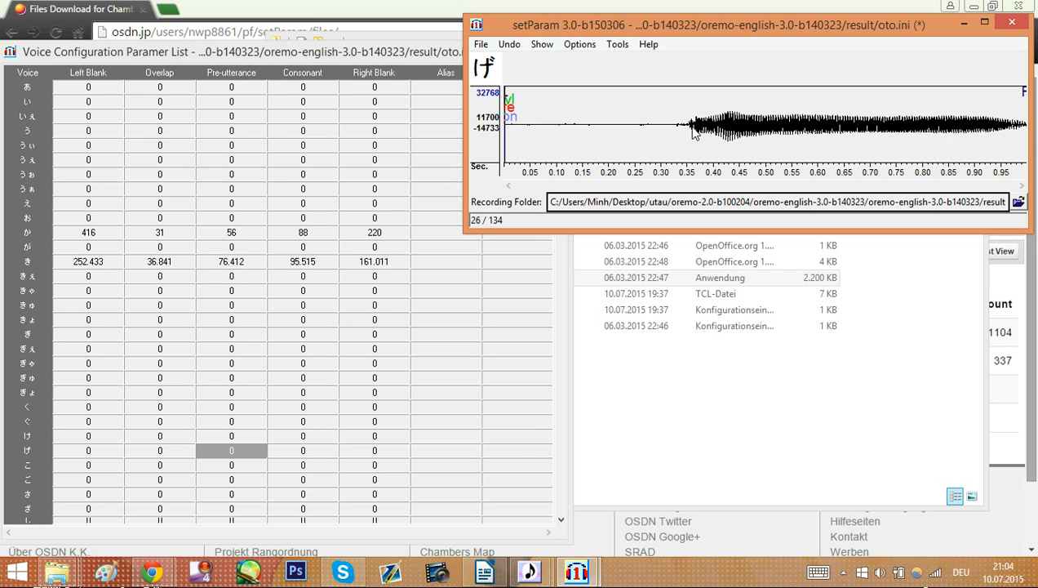
{"action": "key", "text": "Down"}
{"action": "key", "text": "Down"}
{"action": "key", "text": "Down"}
{"action": "key", "text": "Down"}
{"action": "key", "text": "Down"}
{"action": "key", "text": "Down"}
{"action": "key", "text": "Down"}
{"action": "key", "text": "Down"}
{"action": "key", "text": "Down"}
{"action": "key", "text": "Down"}
{"action": "key", "text": "Down"}
{"action": "key", "text": "Down"}
{"action": "key", "text": "Down"}
{"action": "key", "text": "Down"}
{"action": "key", "text": "Down"}
{"action": "key", "text": "Down"}
{"action": "key", "text": "Down"}
{"action": "key", "text": "Down"}
{"action": "key", "text": "Down"}
{"action": "key", "text": "Down"}
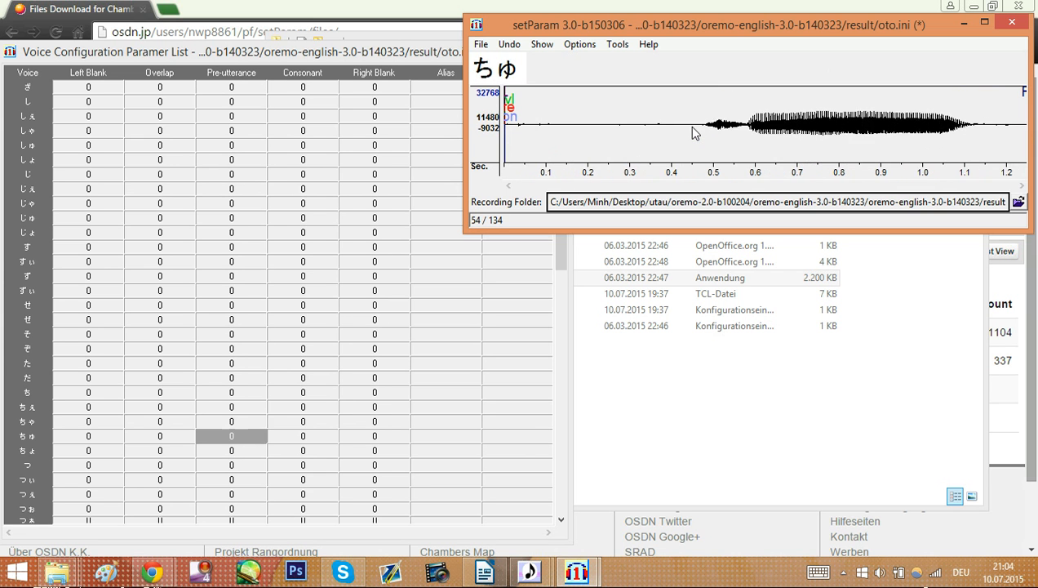
Run through the voice list from ちゅ down to the final entry, ん, viewing the entries' waveforms
{"action": "key", "text": "Down"}
{"action": "key", "text": "Down"}
{"action": "key", "text": "Down"}
{"action": "key", "text": "Down"}
{"action": "key", "text": "Down"}
{"action": "key", "text": "Down"}
{"action": "key", "text": "Down"}
{"action": "key", "text": "Down"}
{"action": "key", "text": "Down"}
{"action": "key", "text": "Down"}
{"action": "key", "text": "Down"}
{"action": "key", "text": "Down"}
{"action": "key", "text": "Down"}
{"action": "key", "text": "Down"}
{"action": "key", "text": "Down"}
{"action": "key", "text": "Down"}
{"action": "key", "text": "Down"}
{"action": "key", "text": "Down"}
{"action": "key", "text": "Down"}
{"action": "key", "text": "Down"}
{"action": "key", "text": "Down"}
{"action": "key", "text": "Down"}
{"action": "key", "text": "Down"}
{"action": "key", "text": "Down"}
{"action": "key", "text": "Down"}
{"action": "key", "text": "Down"}
{"action": "key", "text": "Down"}
{"action": "key", "text": "Down"}
{"action": "key", "text": "Down"}
{"action": "key", "text": "Down"}
{"action": "key", "text": "Down"}
{"action": "key", "text": "Down"}
{"action": "key", "text": "Down"}
{"action": "key", "text": "Down"}
{"action": "key", "text": "Down"}
{"action": "key", "text": "Down"}
{"action": "key", "text": "Down"}
{"action": "key", "text": "Down"}
{"action": "key", "text": "Down"}
{"action": "key", "text": "Down"}
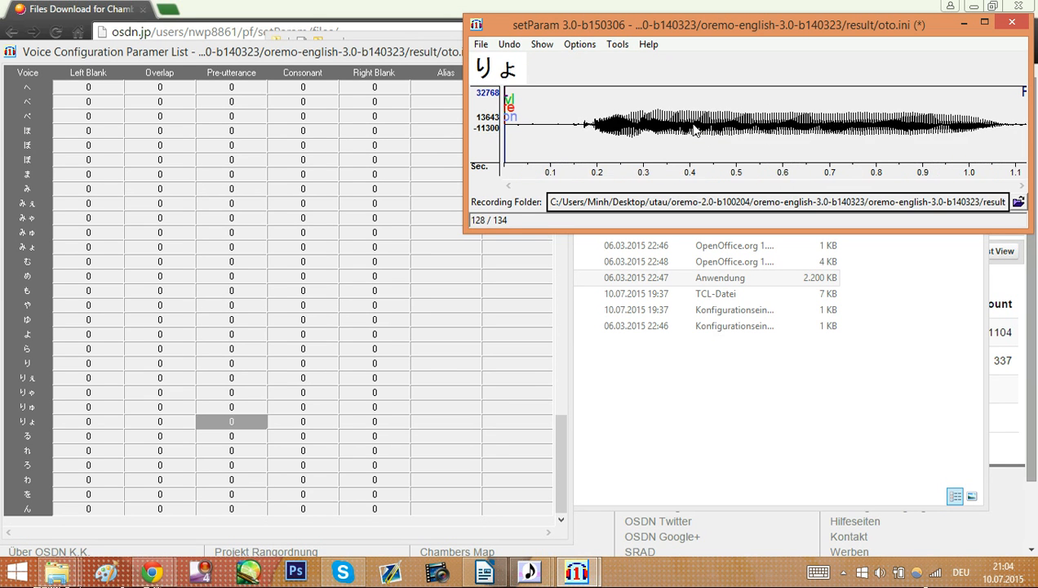
{"action": "key", "text": "Down"}
{"action": "key", "text": "Down"}
{"action": "key", "text": "Down"}
{"action": "key", "text": "Down"}
{"action": "key", "text": "Down"}
{"action": "key", "text": "Down"}
Run back up through the voice list from ん to ぎゃ, viewing the entries' waveforms
{"action": "key", "text": "Up"}
{"action": "key", "text": "Up"}
{"action": "key", "text": "Up"}
{"action": "key", "text": "Up"}
{"action": "key", "text": "Up"}
{"action": "key", "text": "Up"}
{"action": "key", "text": "Up"}
{"action": "key", "text": "Up"}
{"action": "key", "text": "Up"}
{"action": "key", "text": "Up"}
{"action": "key", "text": "Up"}
{"action": "key", "text": "Up"}
{"action": "key", "text": "Up"}
{"action": "key", "text": "Up"}
{"action": "key", "text": "Up"}
{"action": "key", "text": "Up"}
{"action": "key", "text": "Up"}
{"action": "key", "text": "Up"}
{"action": "key", "text": "Up"}
{"action": "key", "text": "Up"}
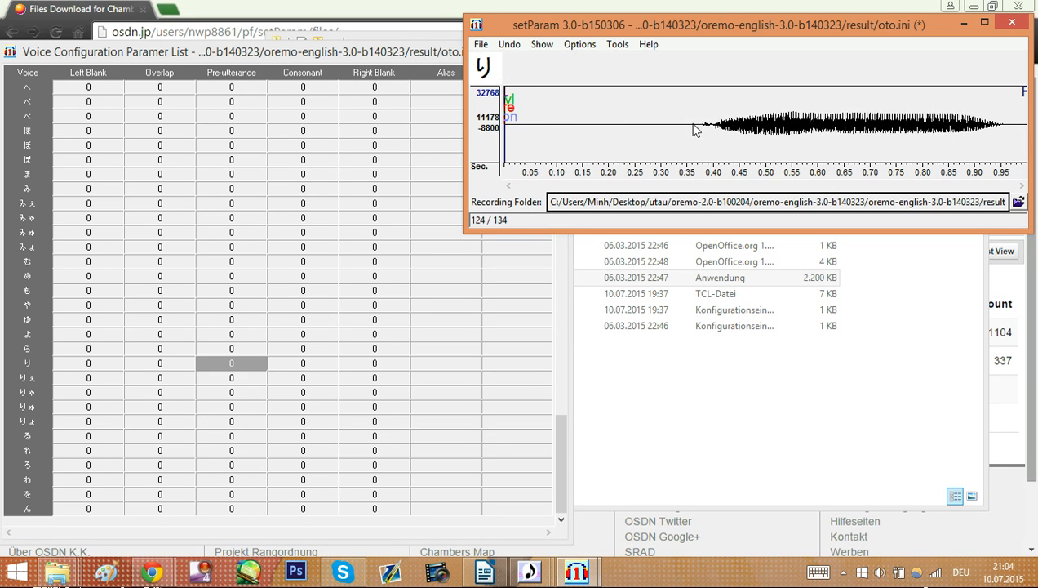
{"action": "key", "text": "Up"}
{"action": "key", "text": "Up"}
{"action": "key", "text": "Up"}
{"action": "key", "text": "Up"}
{"action": "key", "text": "Up"}
{"action": "key", "text": "Up"}
{"action": "key", "text": "Up"}
{"action": "key", "text": "Up"}
{"action": "key", "text": "Up"}
{"action": "key", "text": "Up"}
{"action": "key", "text": "Up"}
{"action": "key", "text": "Up"}
{"action": "key", "text": "Up"}
{"action": "key", "text": "Up"}
{"action": "key", "text": "Up"}
{"action": "key", "text": "Up"}
{"action": "key", "text": "Up"}
{"action": "key", "text": "Up"}
{"action": "key", "text": "Up"}
{"action": "key", "text": "Up"}
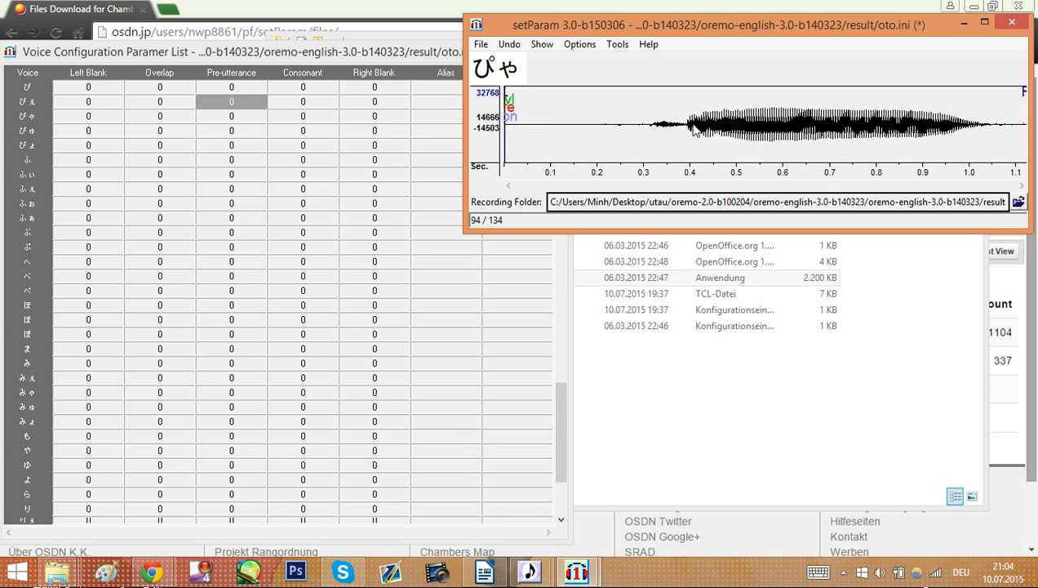
{"action": "key", "text": "Up"}
{"action": "key", "text": "Up"}
{"action": "key", "text": "Up"}
{"action": "key", "text": "Up"}
{"action": "key", "text": "Up"}
{"action": "key", "text": "Up"}
{"action": "key", "text": "Up"}
{"action": "key", "text": "Up"}
{"action": "key", "text": "Up"}
{"action": "key", "text": "Up"}
{"action": "key", "text": "Up"}
{"action": "key", "text": "Up"}
{"action": "key", "text": "Up"}
{"action": "key", "text": "Up"}
{"action": "key", "text": "Up"}
{"action": "key", "text": "Up"}
{"action": "key", "text": "Up"}
{"action": "key", "text": "Up"}
{"action": "key", "text": "Up"}
{"action": "key", "text": "Up"}
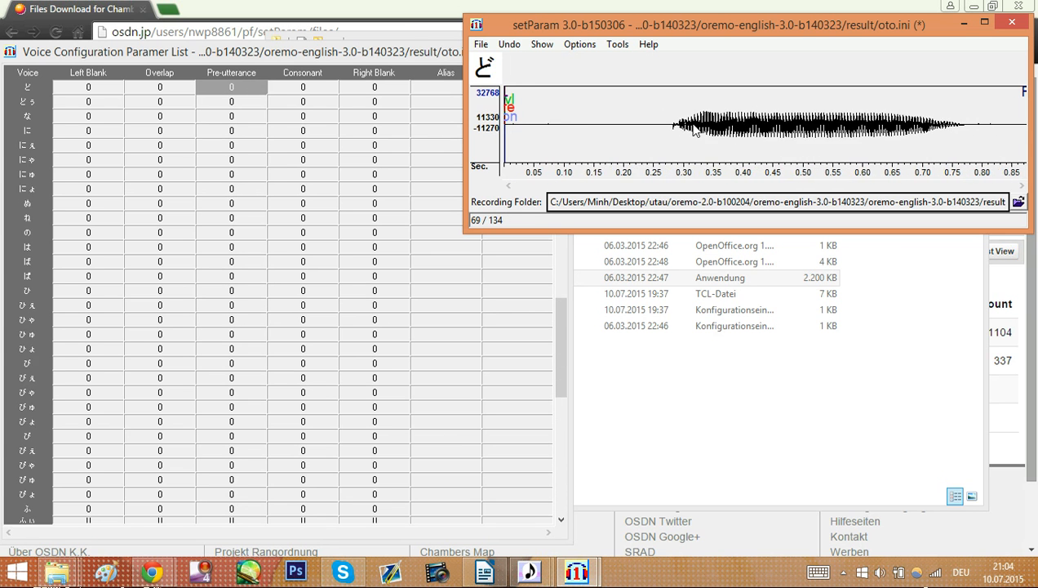
{"action": "key", "text": "Up"}
{"action": "key", "text": "Up"}
{"action": "key", "text": "Up"}
{"action": "key", "text": "Up"}
{"action": "key", "text": "Up"}
{"action": "key", "text": "Up"}
{"action": "key", "text": "Up"}
{"action": "key", "text": "Up"}
{"action": "key", "text": "Up"}
{"action": "key", "text": "Up"}
{"action": "key", "text": "Up"}
{"action": "key", "text": "Up"}
{"action": "key", "text": "Up"}
{"action": "key", "text": "Up"}
{"action": "key", "text": "Up"}
{"action": "key", "text": "Up"}
{"action": "key", "text": "Up"}
{"action": "key", "text": "Up"}
{"action": "key", "text": "Up"}
{"action": "key", "text": "Up"}
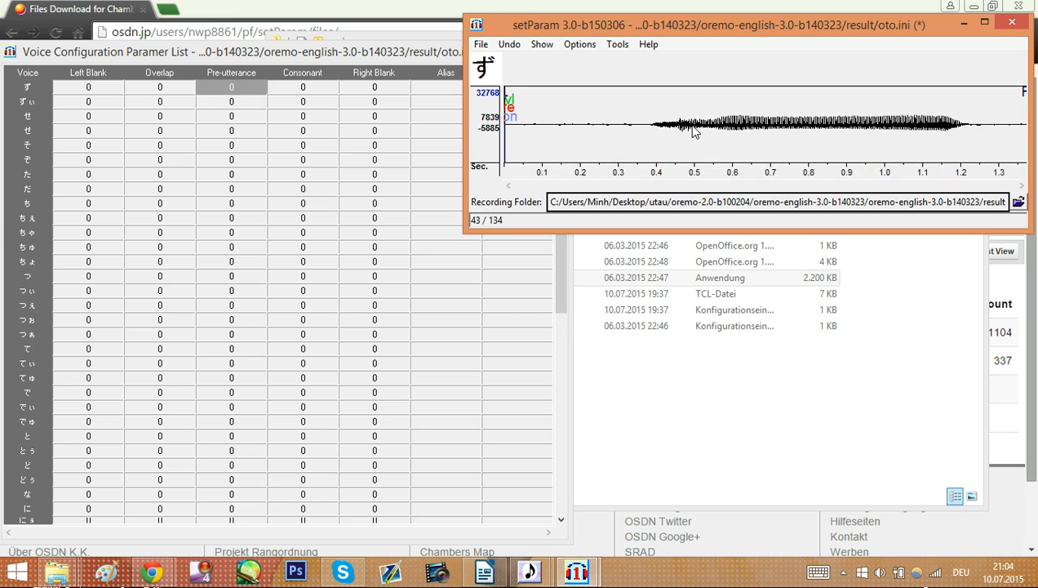
{"action": "key", "text": "Up"}
{"action": "key", "text": "Up"}
{"action": "key", "text": "Up"}
{"action": "key", "text": "Up"}
{"action": "key", "text": "Up"}
{"action": "key", "text": "Up"}
{"action": "key", "text": "Up"}
{"action": "key", "text": "Up"}
{"action": "key", "text": "Up"}
{"action": "key", "text": "Up"}
{"action": "key", "text": "Up"}
{"action": "key", "text": "Up"}
{"action": "key", "text": "Up"}
{"action": "key", "text": "Up"}
{"action": "key", "text": "Up"}
{"action": "key", "text": "Up"}
{"action": "key", "text": "Up"}
{"action": "key", "text": "Up"}
{"action": "key", "text": "Up"}
{"action": "key", "text": "Up"}
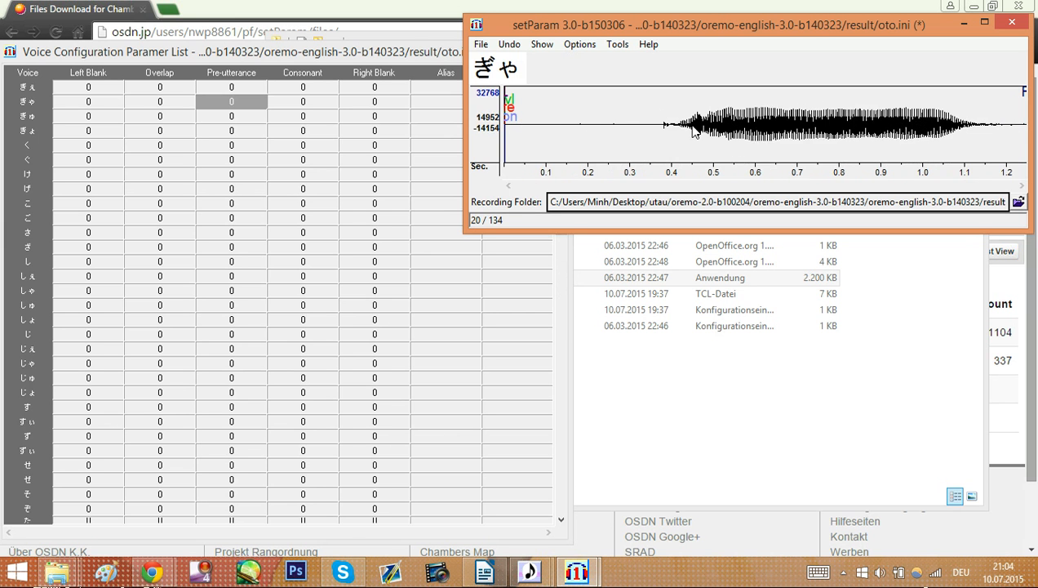
Run back up through the voice list from ぎゃ to あ, viewing the entries' waveforms
{"action": "key", "text": "Up"}
{"action": "key", "text": "Up"}
{"action": "key", "text": "Up"}
{"action": "key", "text": "Up"}
{"action": "key", "text": "Up"}
{"action": "key", "text": "Down"}
{"action": "key", "text": "Down"}
{"action": "key", "text": "Down"}
{"action": "key", "text": "Down"}
{"action": "key", "text": "Down"}
{"action": "key", "text": "Down"}
{"action": "key", "text": "Down"}
{"action": "key", "text": "Down"}
{"action": "key", "text": "Down"}
{"action": "key", "text": "Down"}
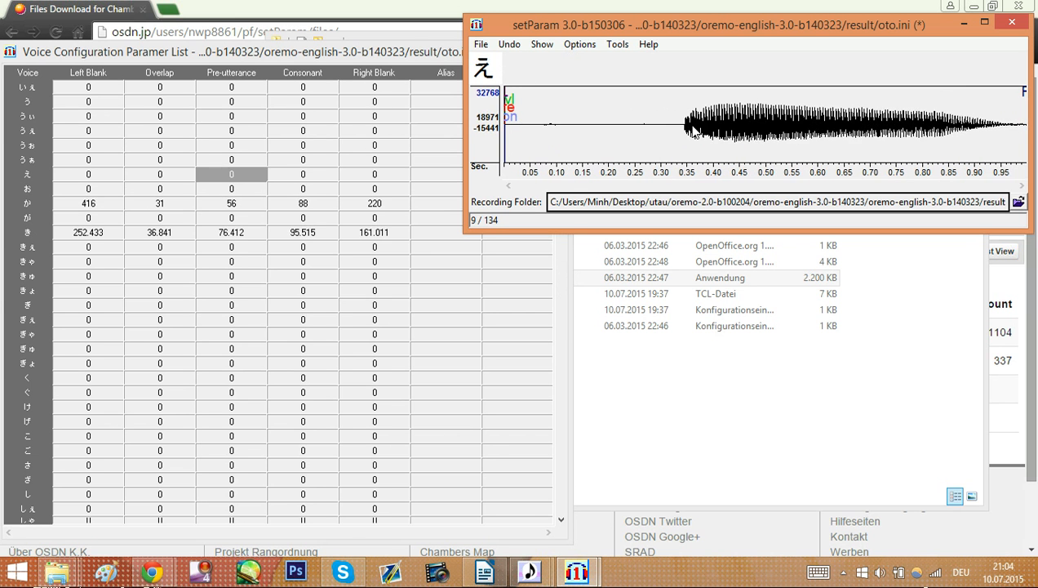
{"action": "key", "text": "Up"}
{"action": "key", "text": "Up"}
{"action": "key", "text": "Up"}
{"action": "key", "text": "Up"}
{"action": "key", "text": "Up"}
{"action": "key", "text": "Up"}
{"action": "key", "text": "Up"}
{"action": "key", "text": "Up"}
{"action": "key", "text": "Up"}
{"action": "key", "text": "Up"}
{"action": "key", "text": "Up"}
{"action": "key", "text": "Up"}
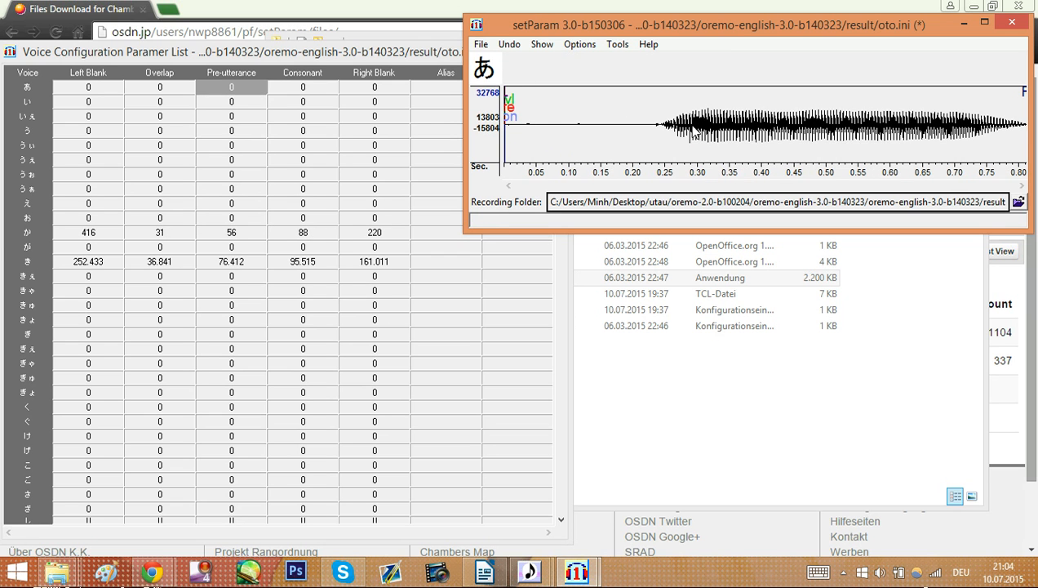
Run down the voice list from あ to き, viewing the parameter markers on か and き
{"action": "key", "text": "Down"}
{"action": "key", "text": "Down"}
{"action": "key", "text": "Down"}
{"action": "key", "text": "Down"}
{"action": "key", "text": "Down"}
{"action": "key", "text": "Down"}
{"action": "key", "text": "Down"}
{"action": "key", "text": "Down"}
{"action": "key", "text": "Down"}
{"action": "key", "text": "Down"}
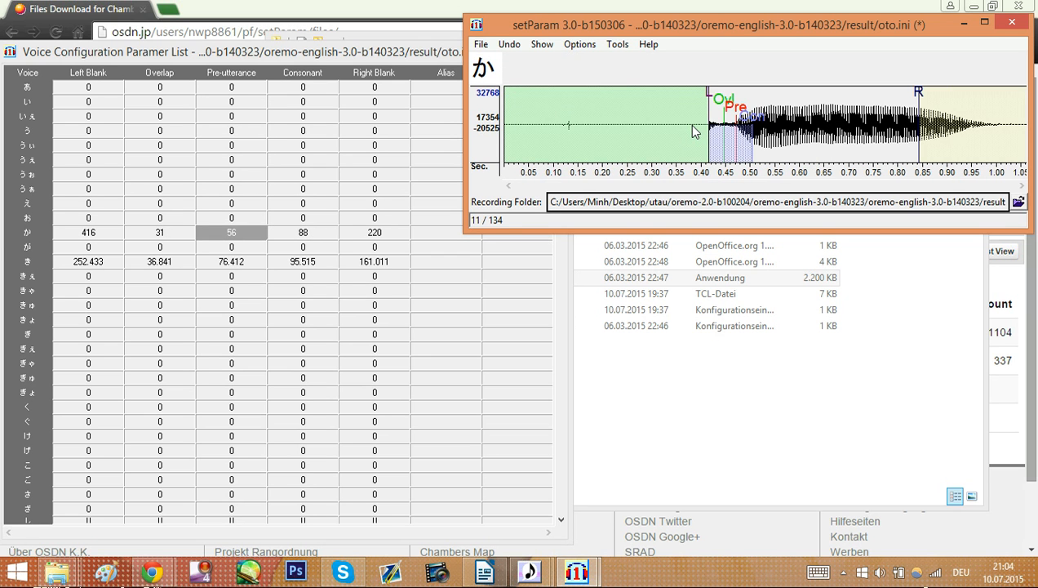
{"action": "key", "text": "Down"}
{"action": "key", "text": "Down"}
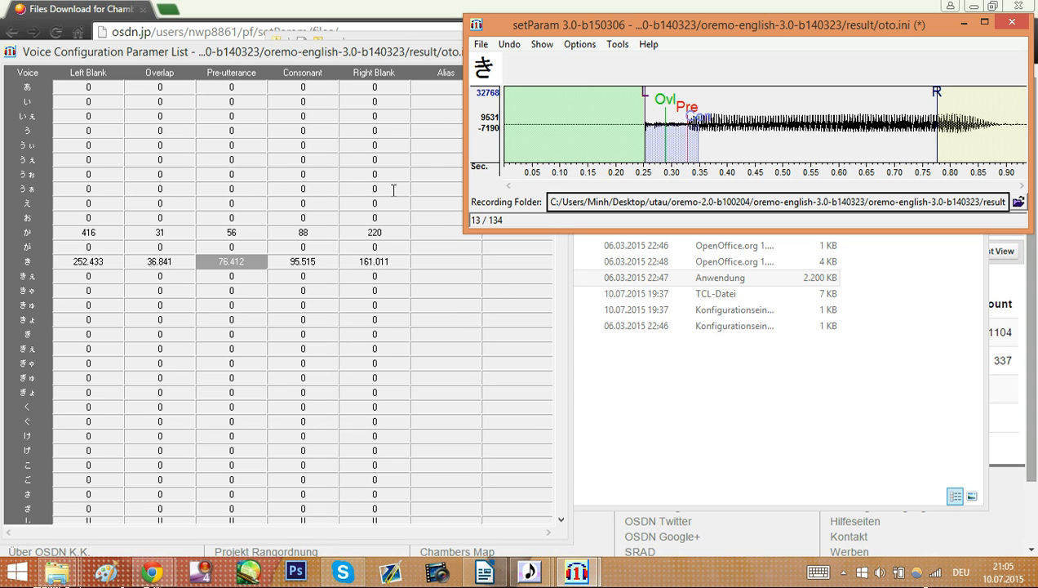
Run on past き in the voice list, back up to あ and down to が, viewing the waveforms
{"action": "key", "text": "Down"}
{"action": "key", "text": "Down"}
{"action": "key", "text": "Down"}
{"action": "key", "text": "Down"}
{"action": "key", "text": "Down"}
{"action": "key", "text": "Down"}
{"action": "key", "text": "Down"}
{"action": "key", "text": "Down"}
{"action": "key", "text": "Down"}
{"action": "key", "text": "Up"}
{"action": "key", "text": "Up"}
{"action": "key", "text": "Up"}
{"action": "key", "text": "Up"}
{"action": "key", "text": "Up"}
{"action": "key", "text": "Up"}
{"action": "key", "text": "Up"}
{"action": "key", "text": "Up"}
{"action": "key", "text": "Up"}
{"action": "key", "text": "Up"}
{"action": "key", "text": "Up"}
{"action": "key", "text": "Up"}
{"action": "key", "text": "Up"}
{"action": "key", "text": "Up"}
{"action": "key", "text": "Up"}
{"action": "key", "text": "Up"}
{"action": "key", "text": "Up"}
{"action": "key", "text": "Up"}
{"action": "key", "text": "Up"}
{"action": "key", "text": "Up"}
{"action": "key", "text": "Up"}
{"action": "key", "text": "Down"}
{"action": "key", "text": "Down"}
{"action": "key", "text": "Down"}
{"action": "key", "text": "Down"}
{"action": "key", "text": "Down"}
{"action": "key", "text": "Down"}
{"action": "key", "text": "Down"}
{"action": "key", "text": "Down"}
{"action": "key", "text": "Down"}
{"action": "key", "text": "Down"}
{"action": "key", "text": "Down"}
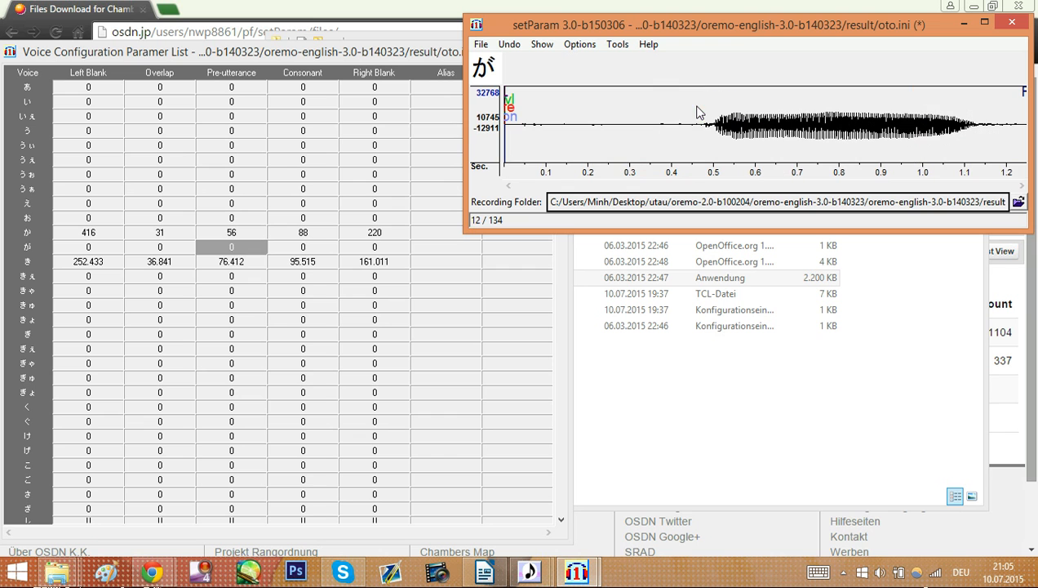
{"action": "left_click", "coordinate": [1011, 23]}
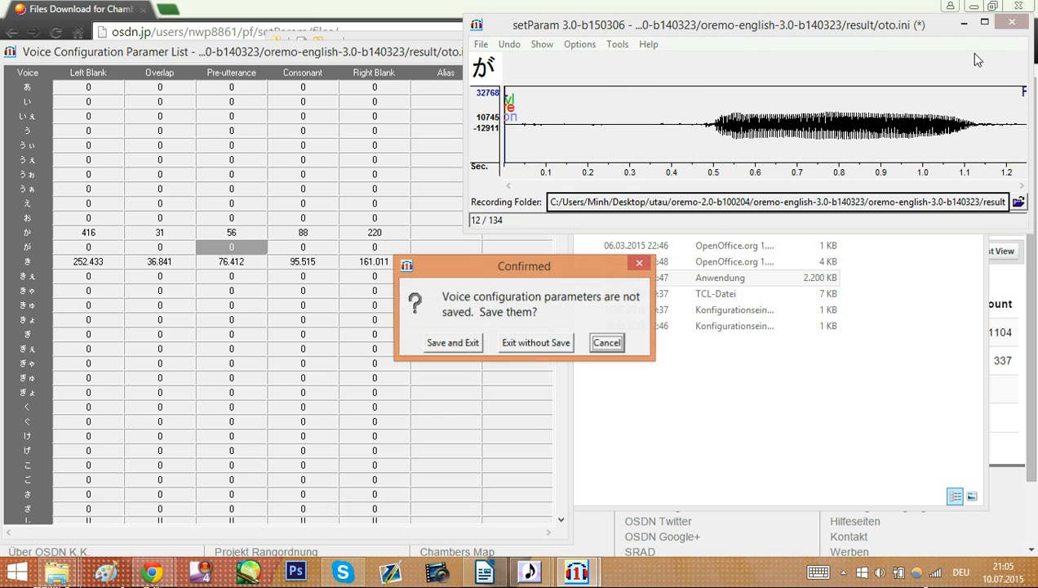
{"action": "left_click", "coordinate": [457, 340]}
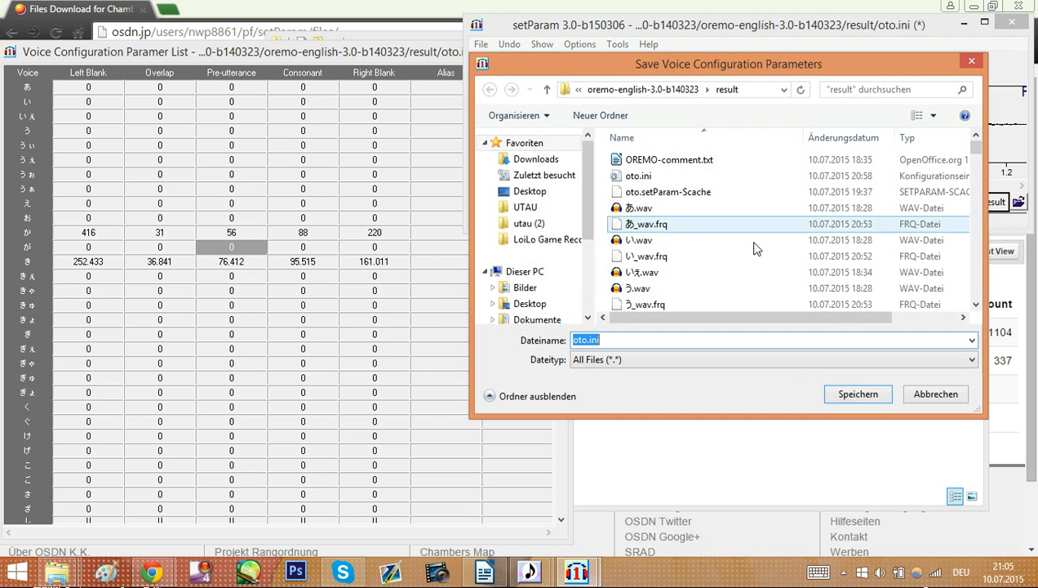
{"action": "left_click", "coordinate": [935, 393]}
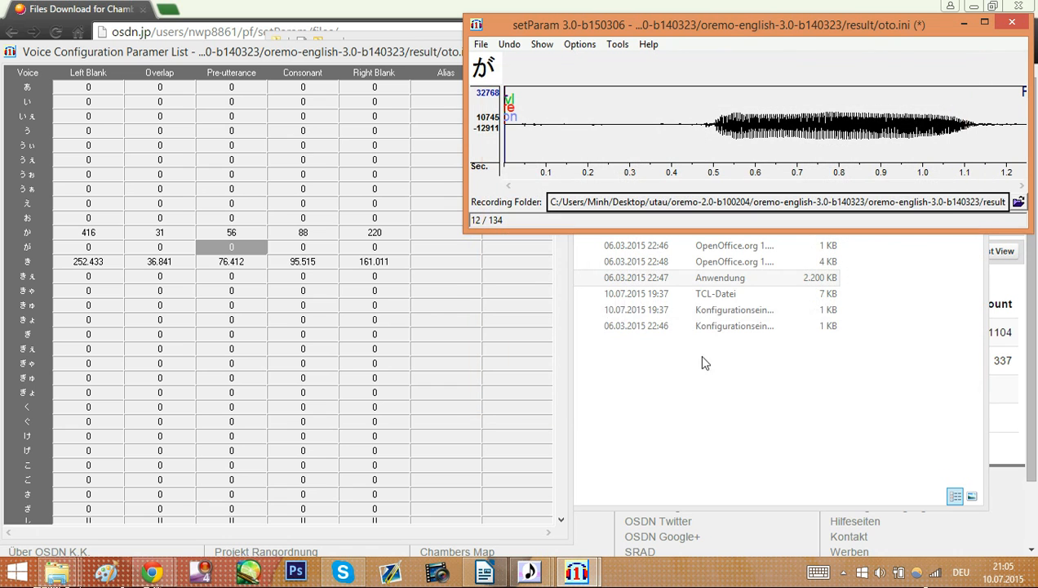
Exit setParam without saving the voice configuration parameters
{"action": "left_click", "coordinate": [1010, 31]}
{"action": "left_click", "coordinate": [526, 345]}
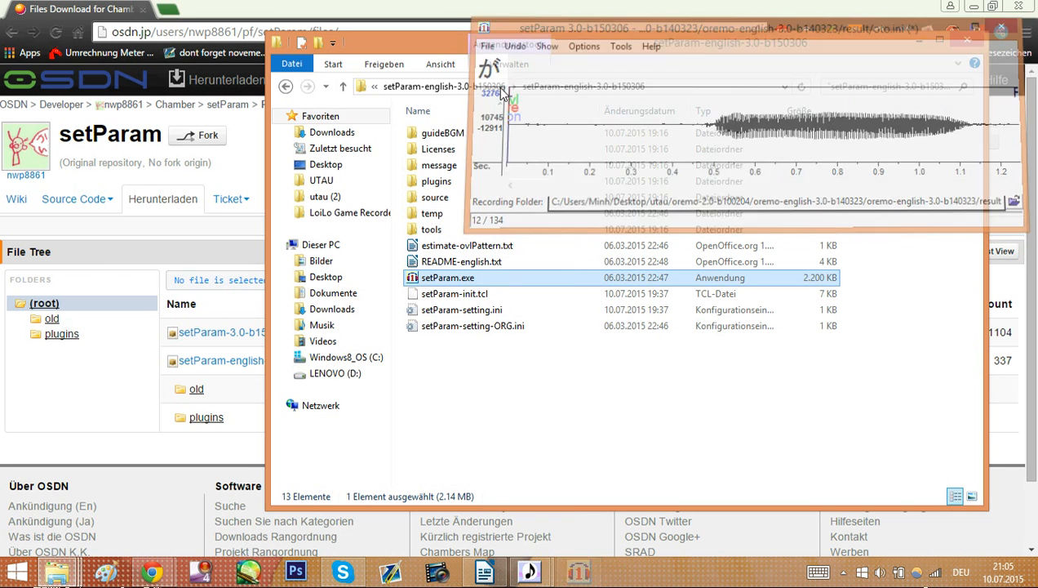
Move oto.ini from the outer oremo-english-3.0-b140323 folder into the inner folder's result folder, replacing the file there
{"action": "left_click", "coordinate": [284, 86]}
{"action": "left_click", "coordinate": [285, 86]}
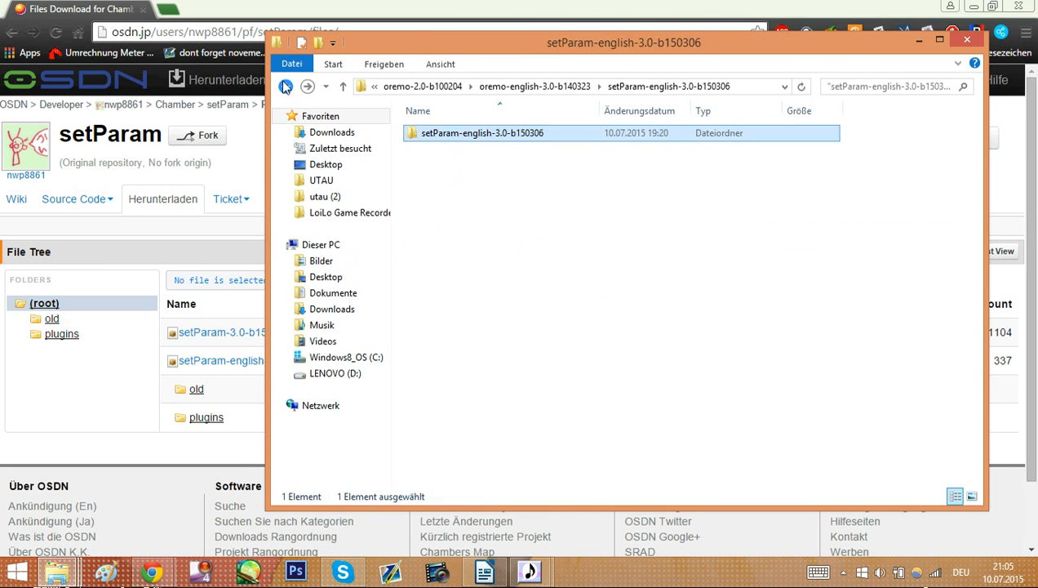
{"action": "left_click", "coordinate": [285, 87]}
{"action": "left_click", "coordinate": [446, 169]}
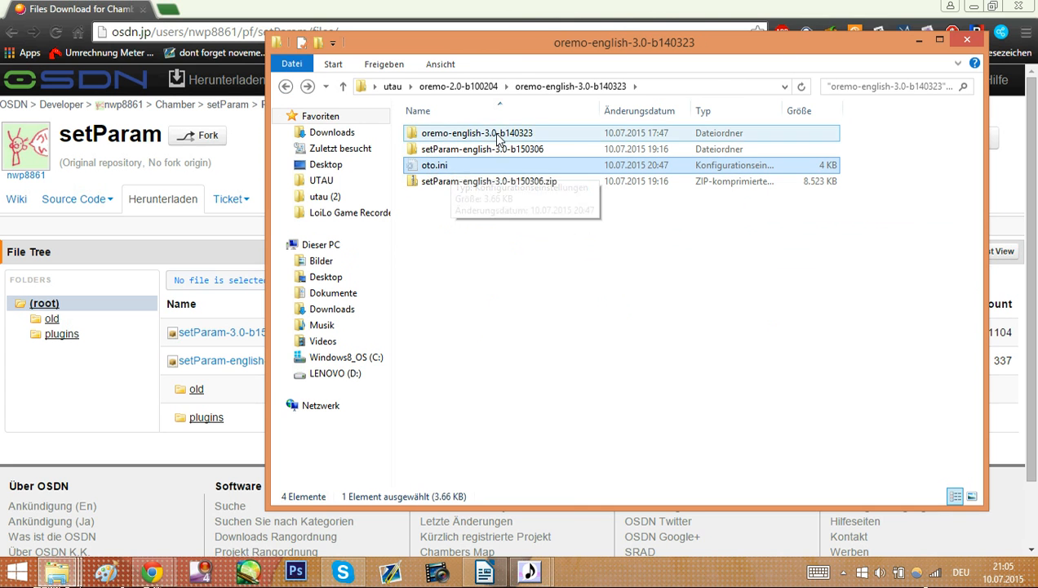
{"action": "double_click", "coordinate": [472, 133]}
{"action": "double_click", "coordinate": [512, 200]}
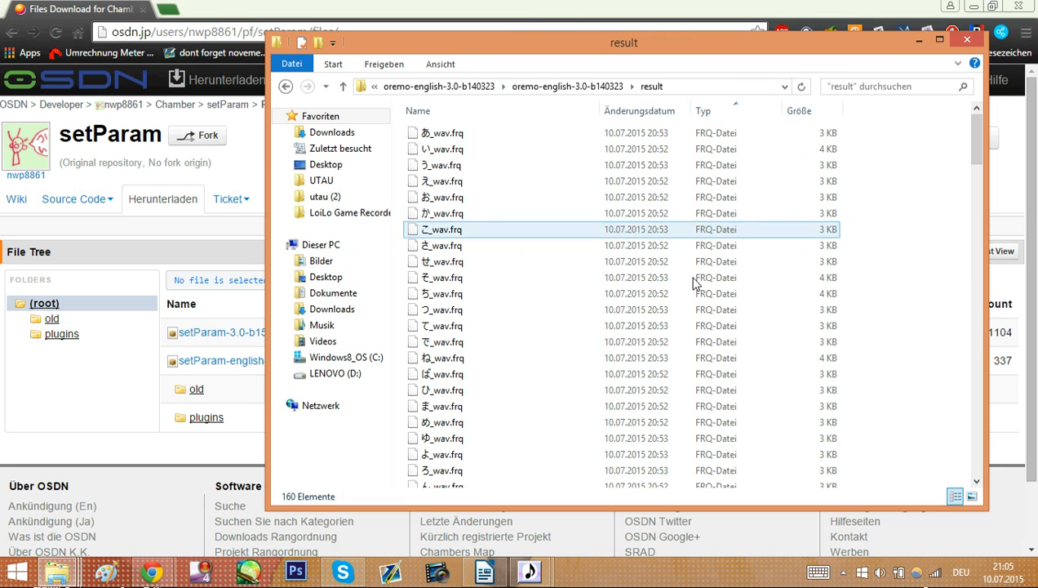
{"action": "key", "text": "ctrl+v"}
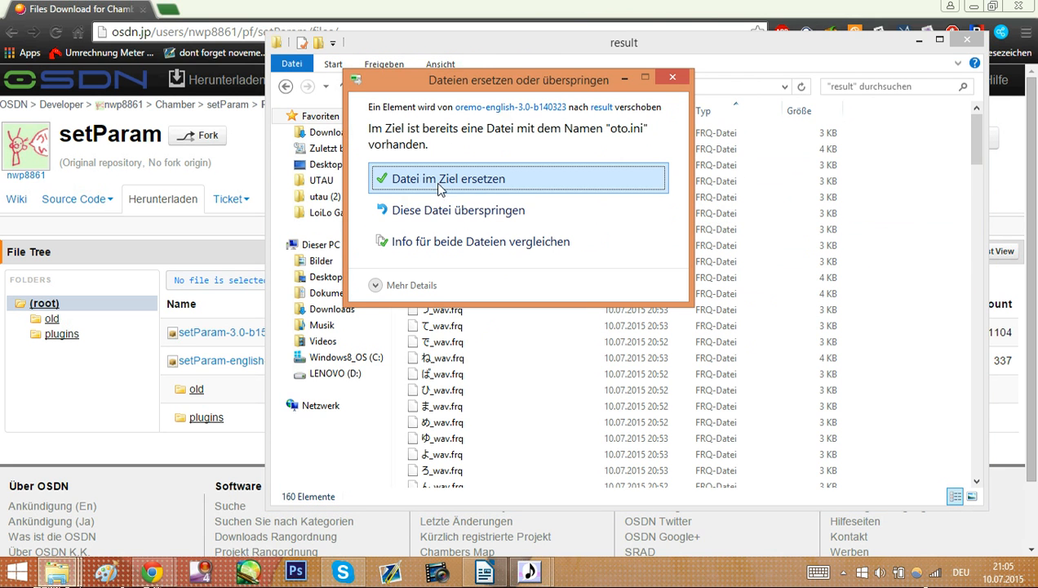
{"action": "left_click", "coordinate": [484, 182]}
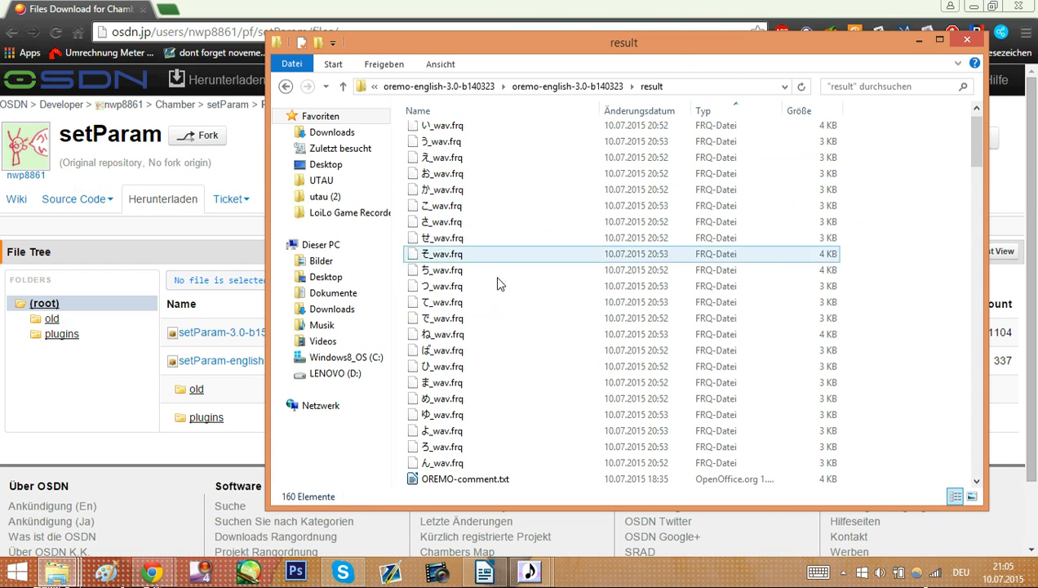
{"action": "scroll", "coordinate": [490, 367], "scroll_direction": "down", "scroll_amount": 5}
{"action": "scroll", "coordinate": [483, 384], "scroll_direction": "up", "scroll_amount": 2}
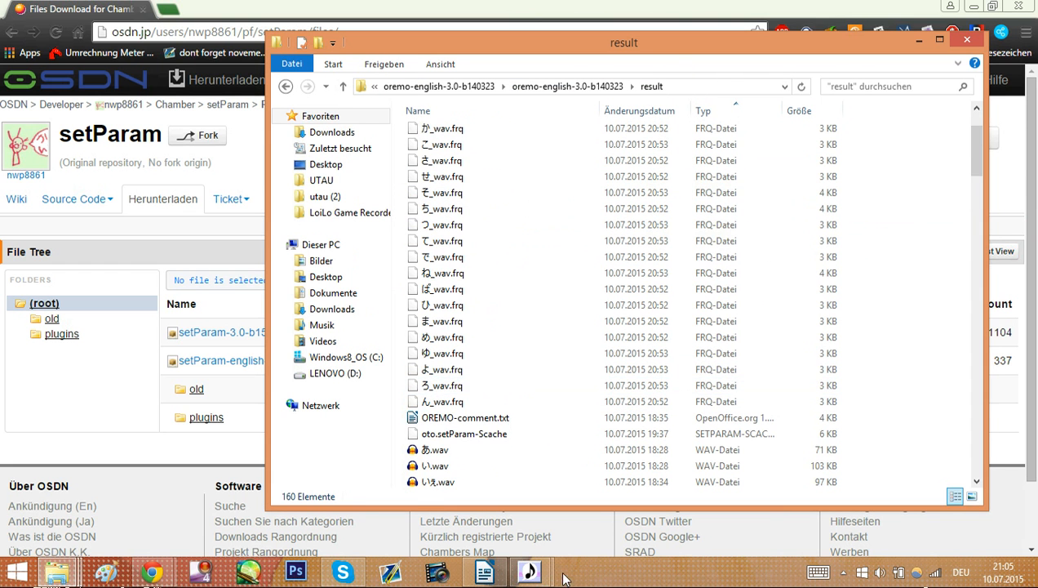
Switch to UTAU and close its open windows without saving the modified World is mine project
{"action": "mouse_move", "coordinate": [529, 571]}
{"action": "left_click", "coordinate": [598, 522]}
{"action": "left_click", "coordinate": [1018, 7]}
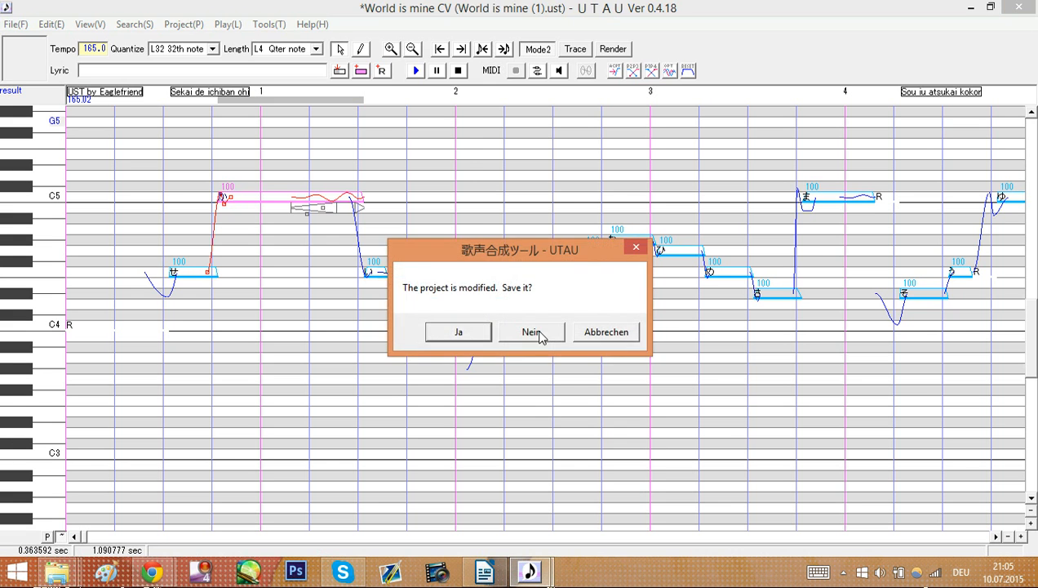
{"action": "left_click", "coordinate": [542, 337]}
{"action": "left_click", "coordinate": [533, 571]}
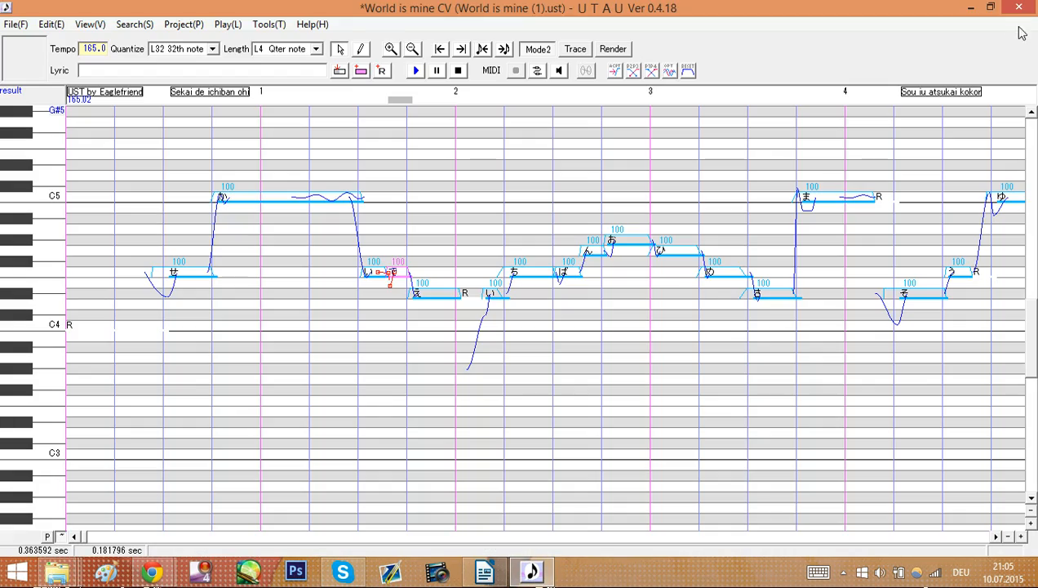
{"action": "left_click", "coordinate": [1019, 7]}
{"action": "left_click", "coordinate": [531, 331]}
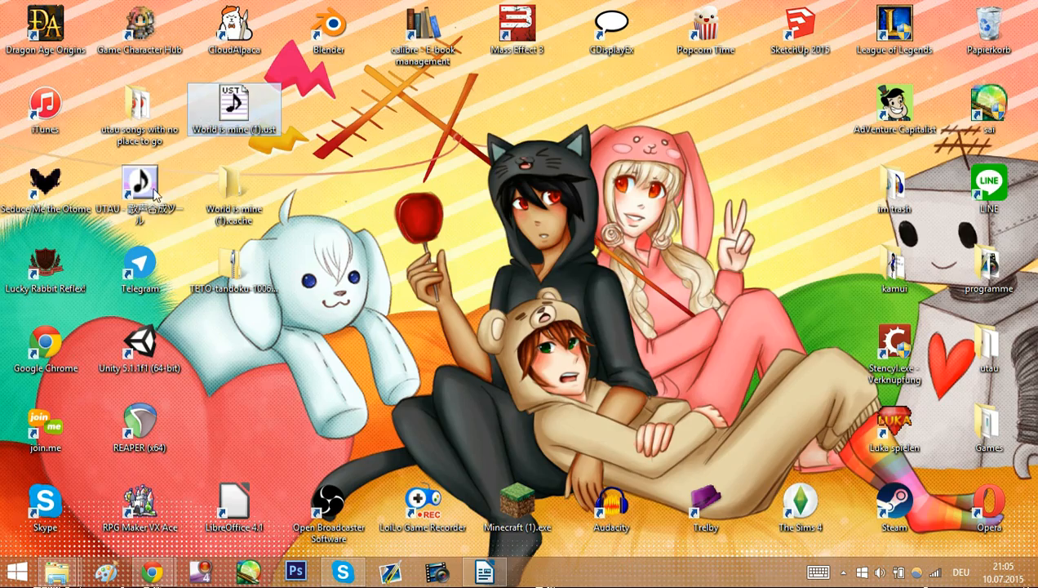
Reopen World is mine (1).ust from the desktop and look through the entries in its Voice Configurations
{"action": "double_click", "coordinate": [233, 102]}
{"action": "left_click", "coordinate": [310, 53]}
{"action": "left_click", "coordinate": [302, 73]}
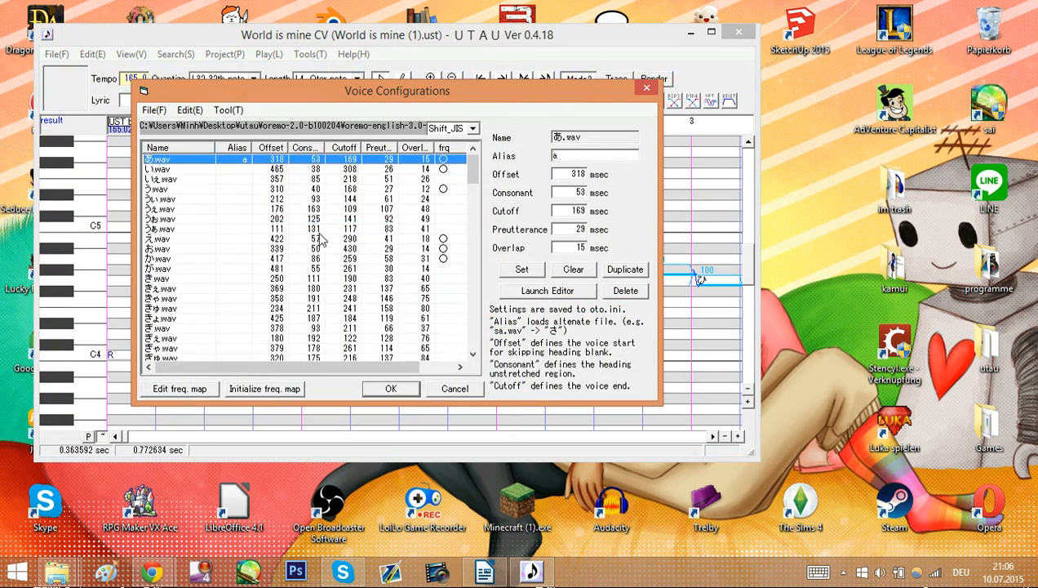
{"action": "scroll", "coordinate": [318, 239], "scroll_direction": "down", "scroll_amount": 5}
{"action": "scroll", "coordinate": [318, 238], "scroll_direction": "up", "scroll_amount": 15}
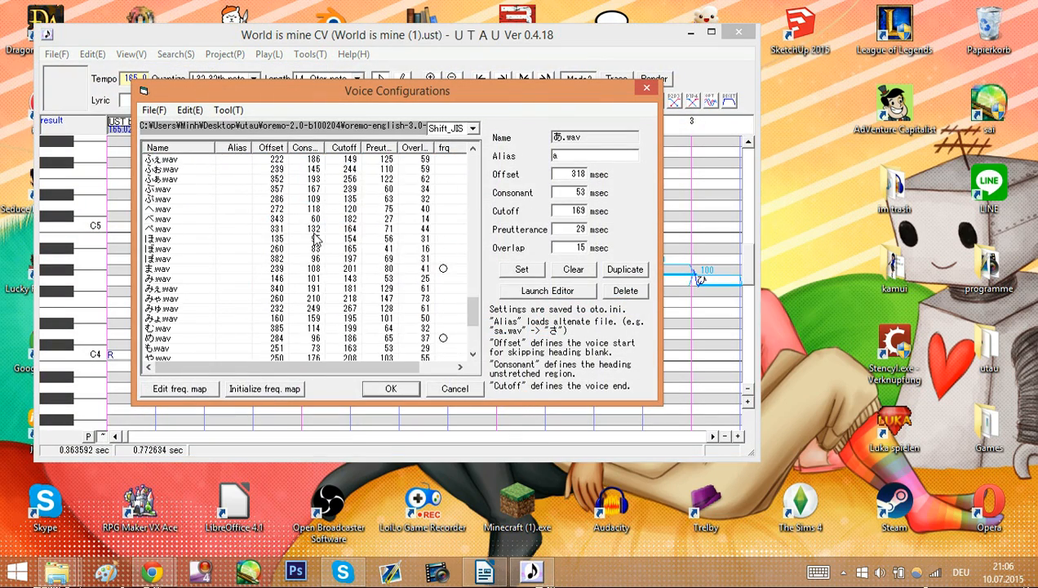
{"action": "scroll", "coordinate": [317, 238], "scroll_direction": "up", "scroll_amount": 10}
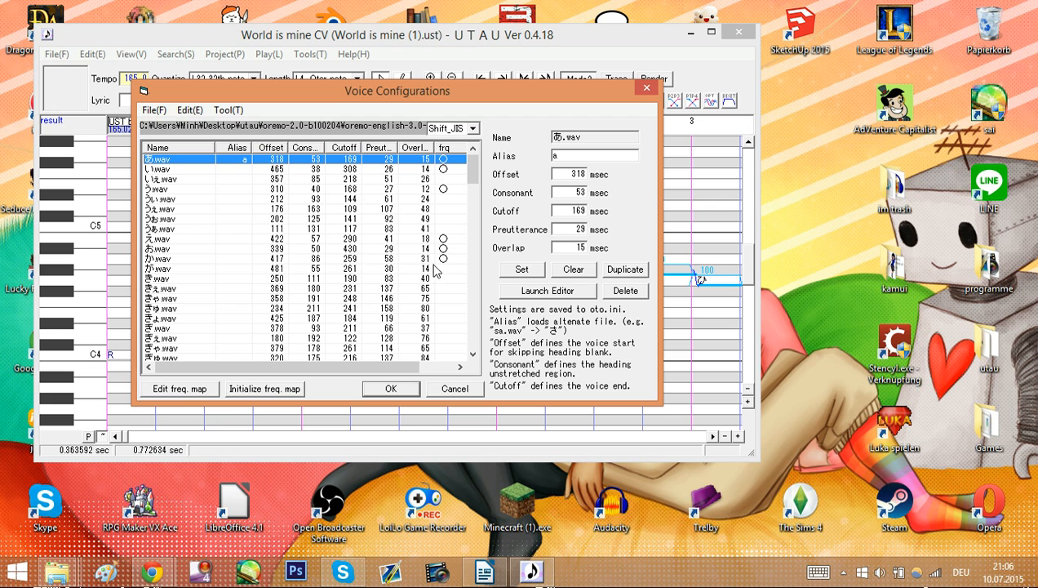
Examine い.wav and いぇ.wav in the voice configuration's waveform editor, including the end of the いぇ.wav recording
{"action": "mouse_move", "coordinate": [472, 172]}
{"action": "left_mouse_down"}
{"action": "mouse_move", "coordinate": [477, 280]}
{"action": "mouse_move", "coordinate": [467, 336]}
{"action": "mouse_move", "coordinate": [457, 156]}
{"action": "mouse_move", "coordinate": [457, 260]}
{"action": "mouse_move", "coordinate": [473, 167]}
{"action": "left_mouse_up"}
{"action": "mouse_move", "coordinate": [471, 169]}
{"action": "left_mouse_down"}
{"action": "mouse_move", "coordinate": [471, 253]}
{"action": "mouse_move", "coordinate": [472, 161]}
{"action": "left_mouse_up"}
{"action": "left_click", "coordinate": [449, 169]}
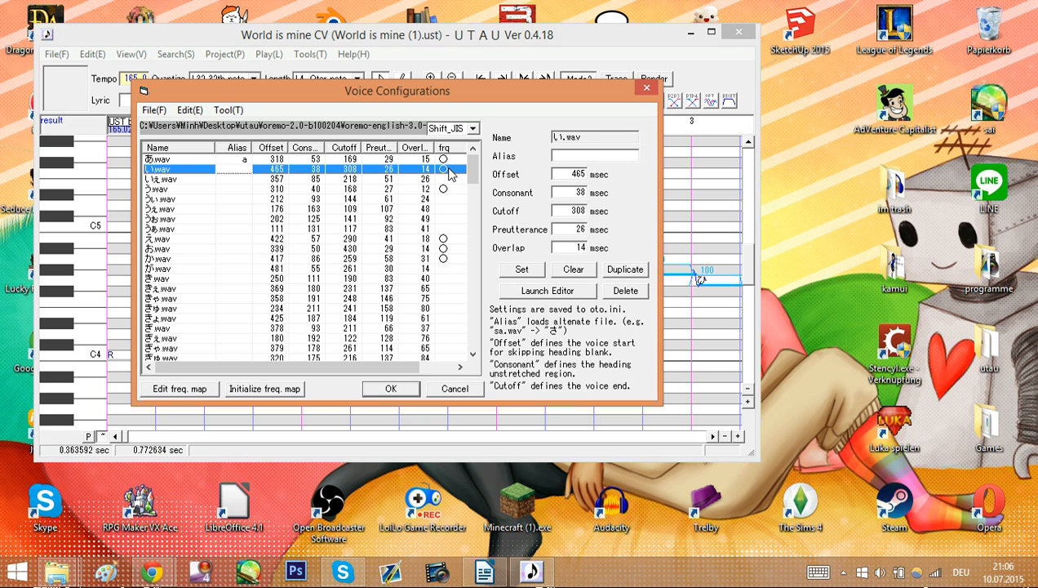
{"action": "left_click", "coordinate": [446, 179]}
{"action": "left_click", "coordinate": [441, 169]}
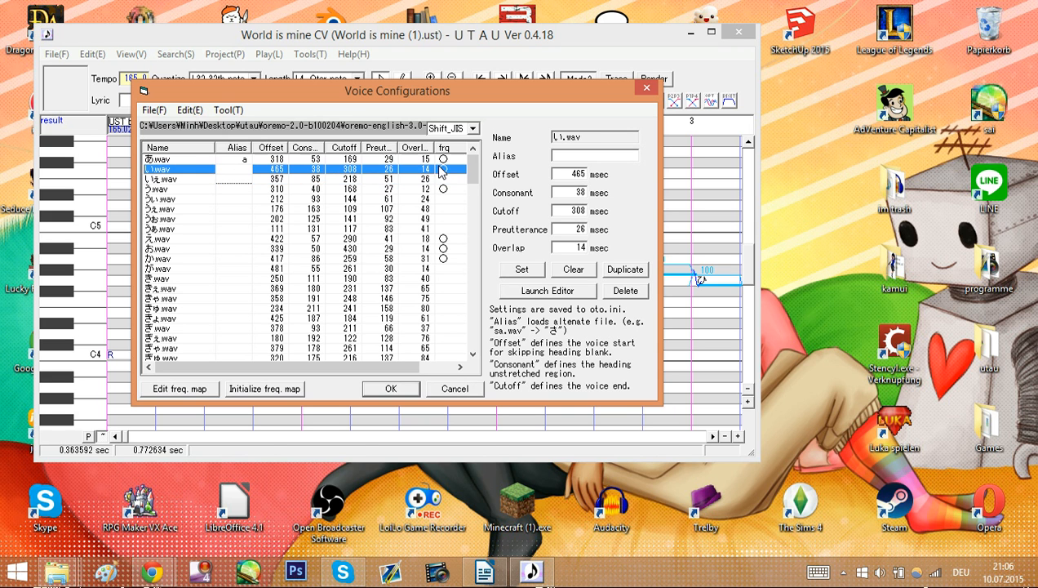
{"action": "left_click", "coordinate": [539, 291]}
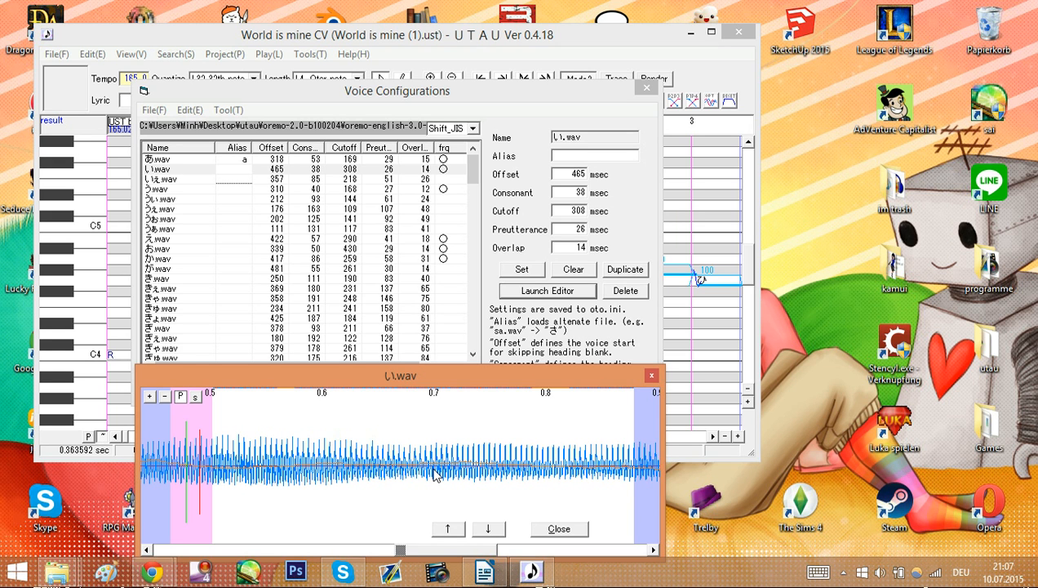
{"action": "left_click", "coordinate": [488, 529]}
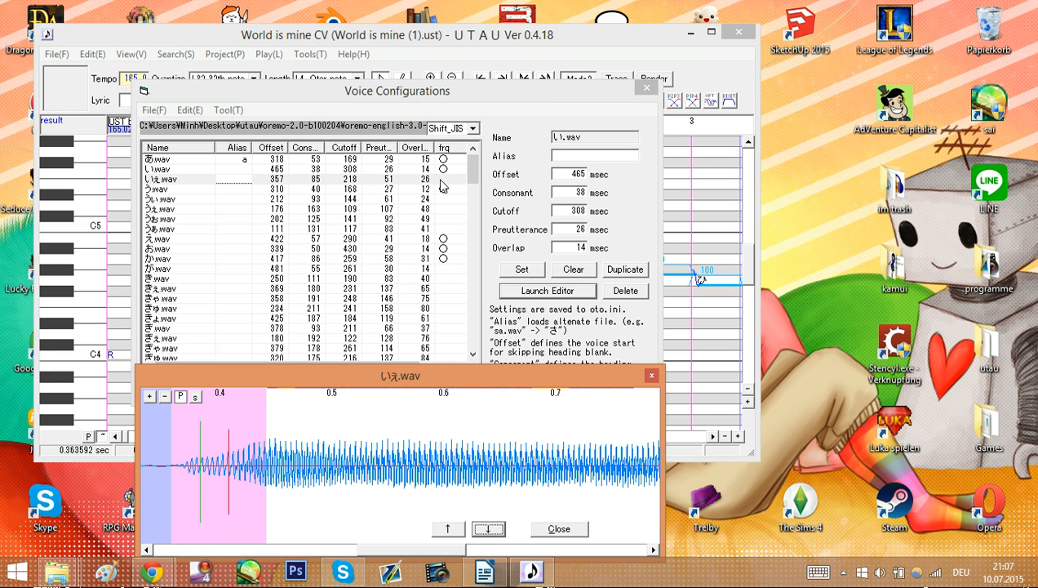
{"action": "left_click_drag", "start_coordinate": [400, 550], "coordinate": [616, 559]}
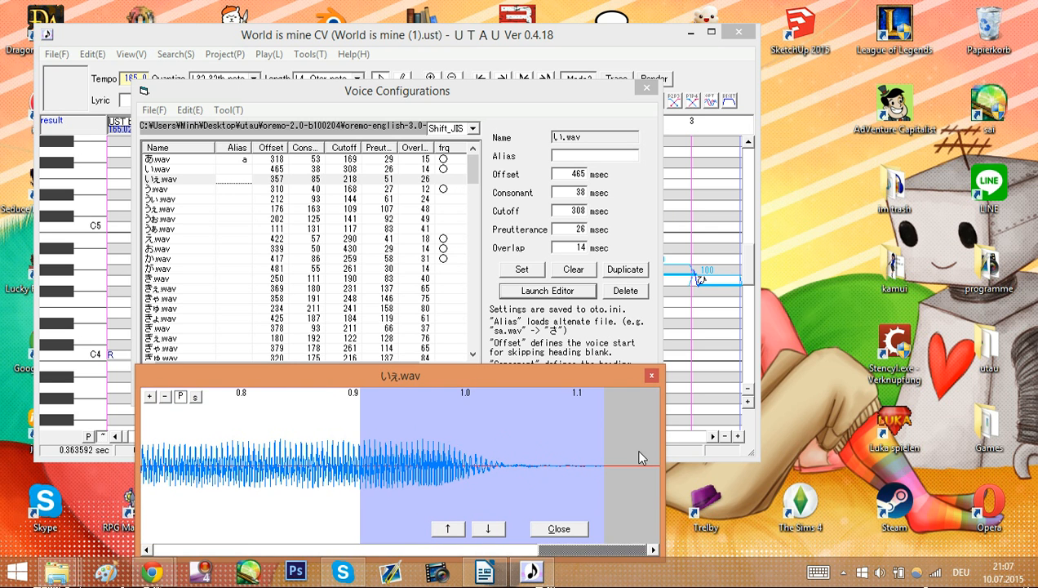
{"action": "left_click", "coordinate": [652, 376]}
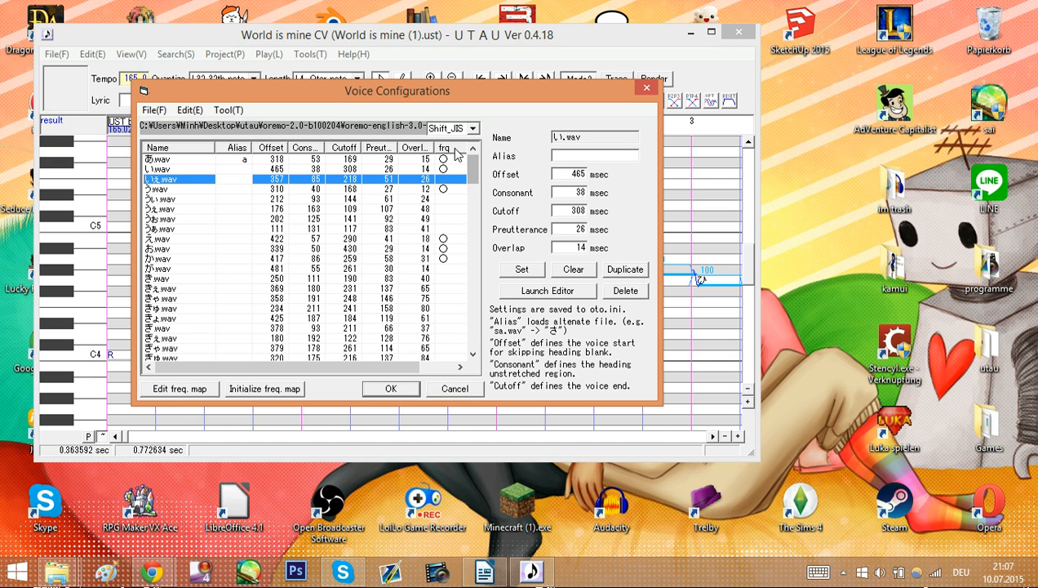
Initialize the frequency map of いぇ.wav and view its waveform in the editor
{"action": "left_click", "coordinate": [280, 391]}
{"action": "left_click", "coordinate": [534, 340]}
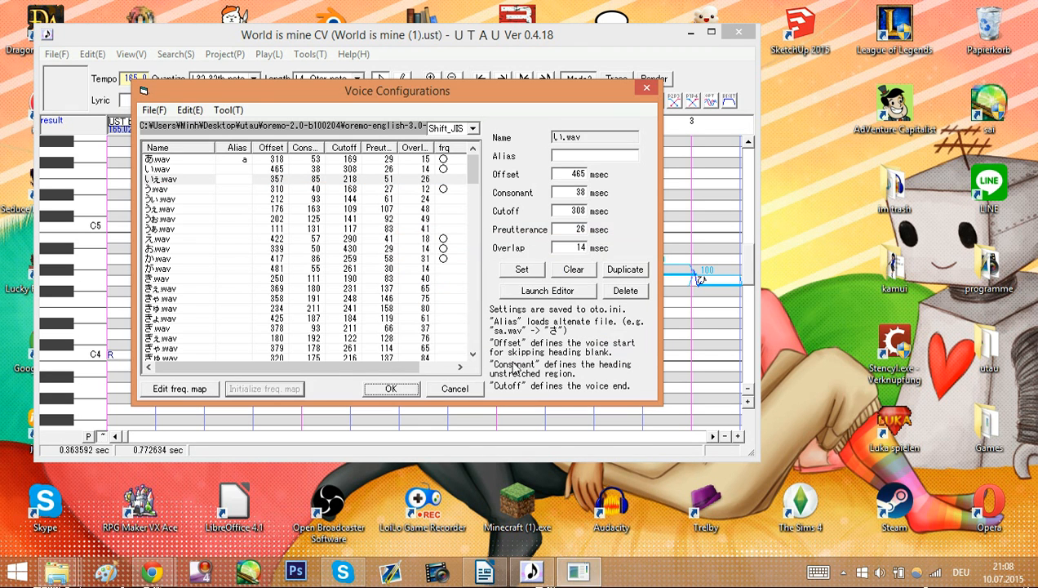
{"action": "left_click", "coordinate": [530, 285]}
{"action": "left_click_drag", "start_coordinate": [413, 548], "coordinate": [488, 550]}
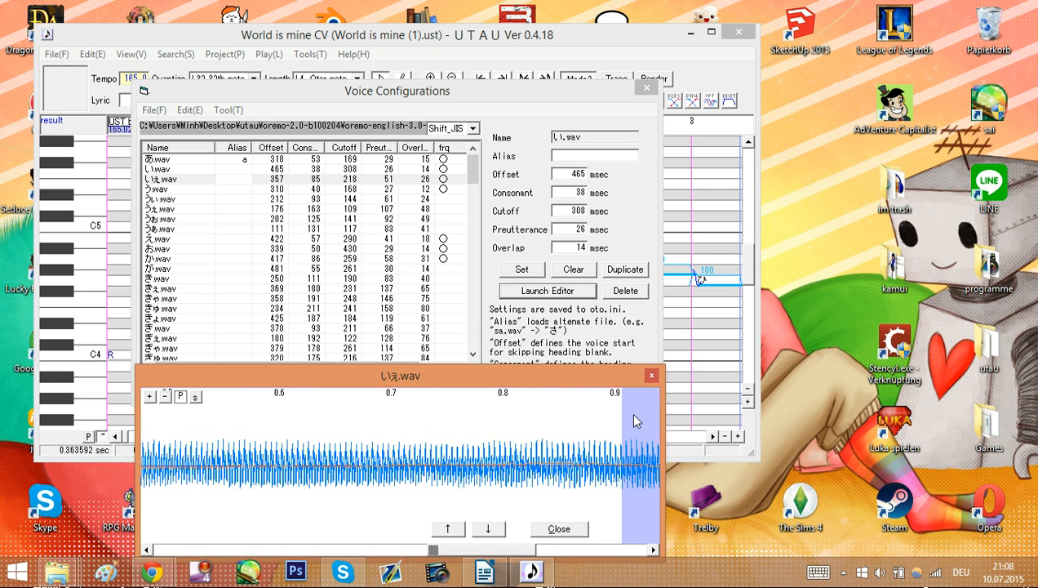
{"action": "left_click", "coordinate": [651, 375]}
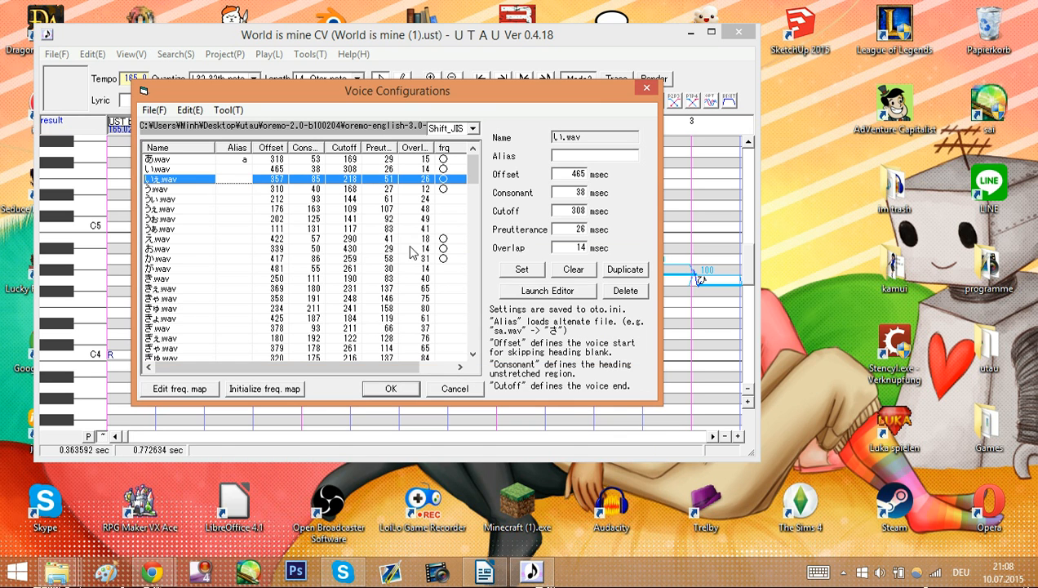
Batch-generate frequency maps for all recordings with the overwrite-and-recreate-all option (上書きで全て再作成), and close the finished command window
{"action": "left_click", "coordinate": [453, 190]}
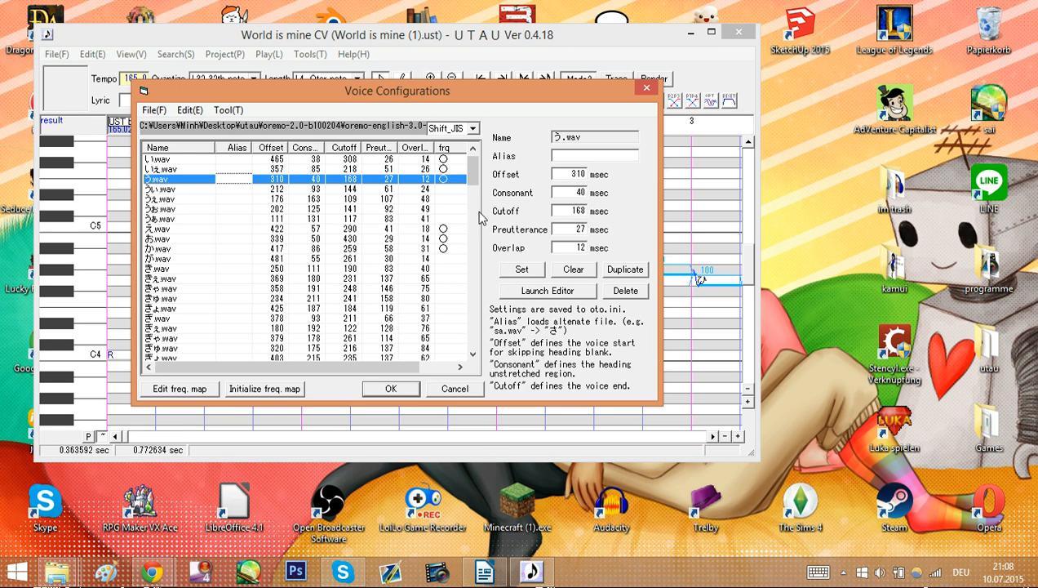
{"action": "left_click_drag", "start_coordinate": [472, 182], "coordinate": [470, 154]}
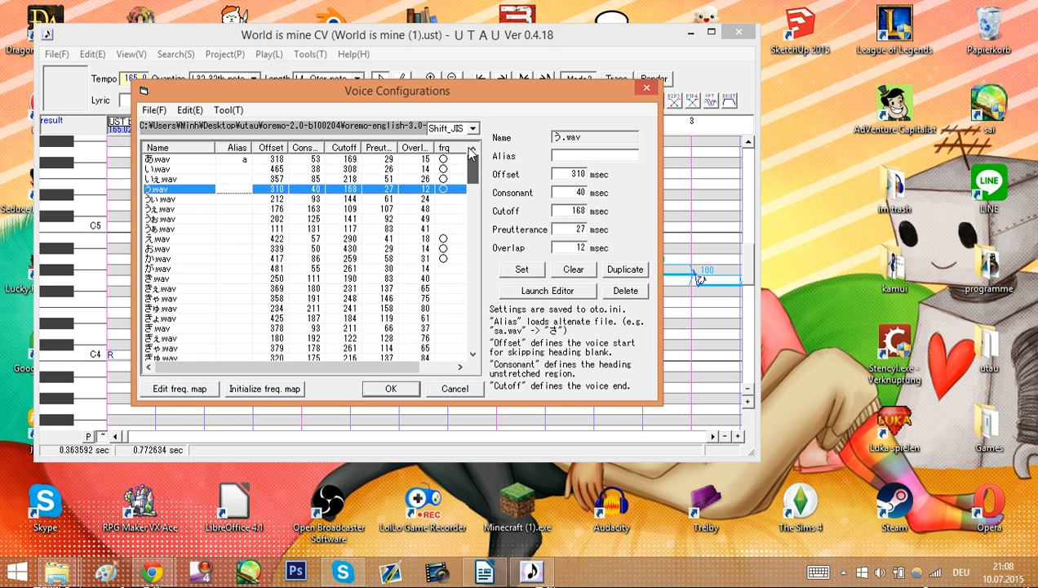
{"action": "left_click", "coordinate": [227, 390]}
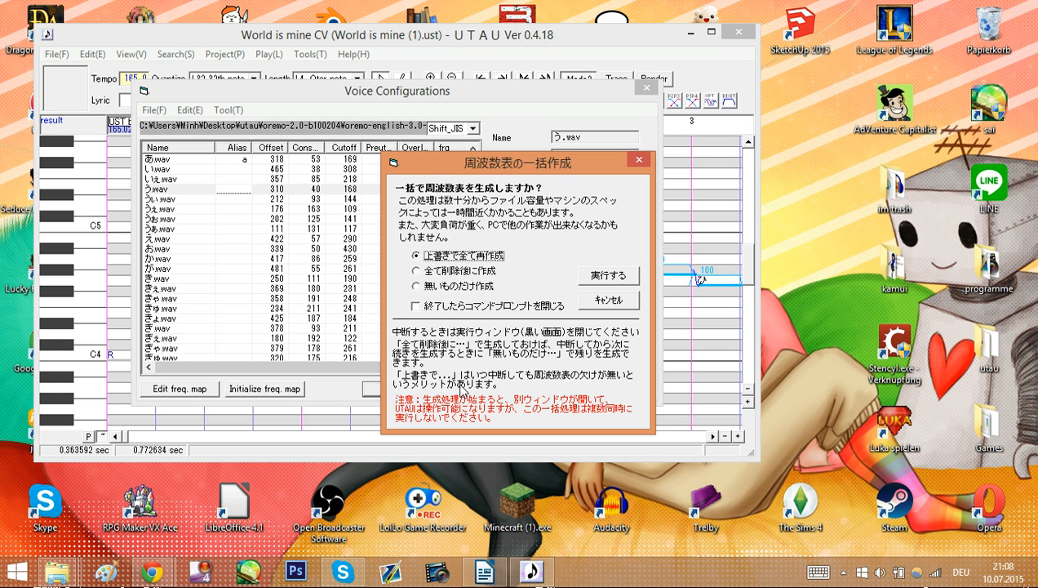
{"action": "left_click", "coordinate": [417, 256]}
{"action": "left_click", "coordinate": [465, 287]}
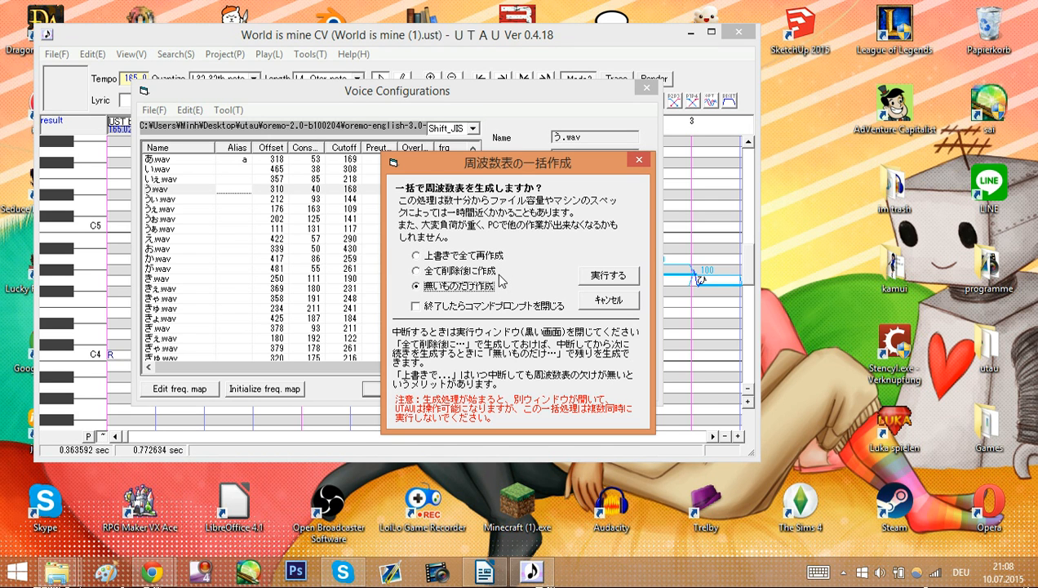
{"action": "left_click", "coordinate": [482, 256]}
{"action": "left_click", "coordinate": [466, 286]}
{"action": "left_click", "coordinate": [465, 256]}
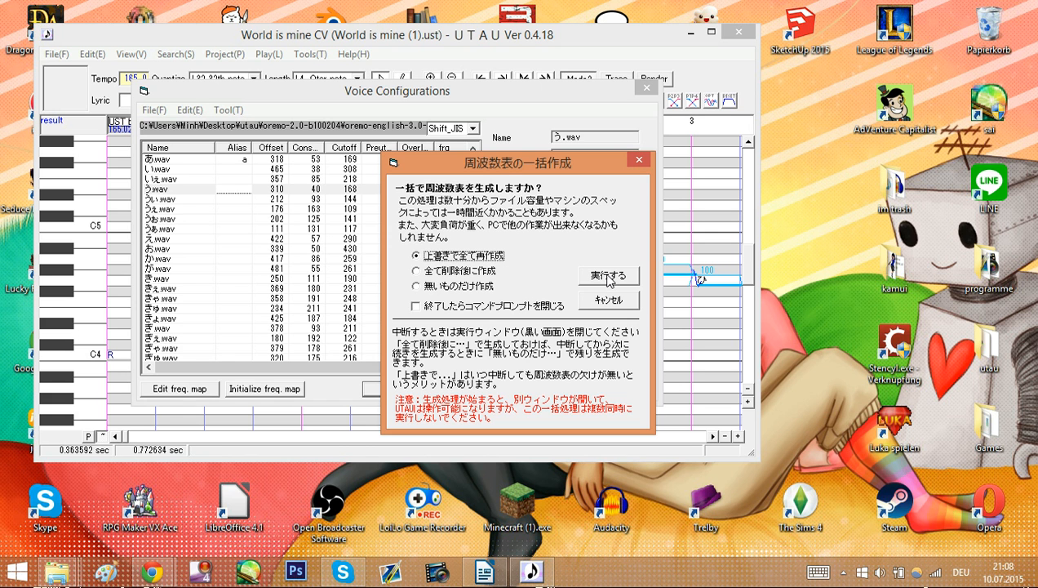
{"action": "left_click", "coordinate": [608, 276]}
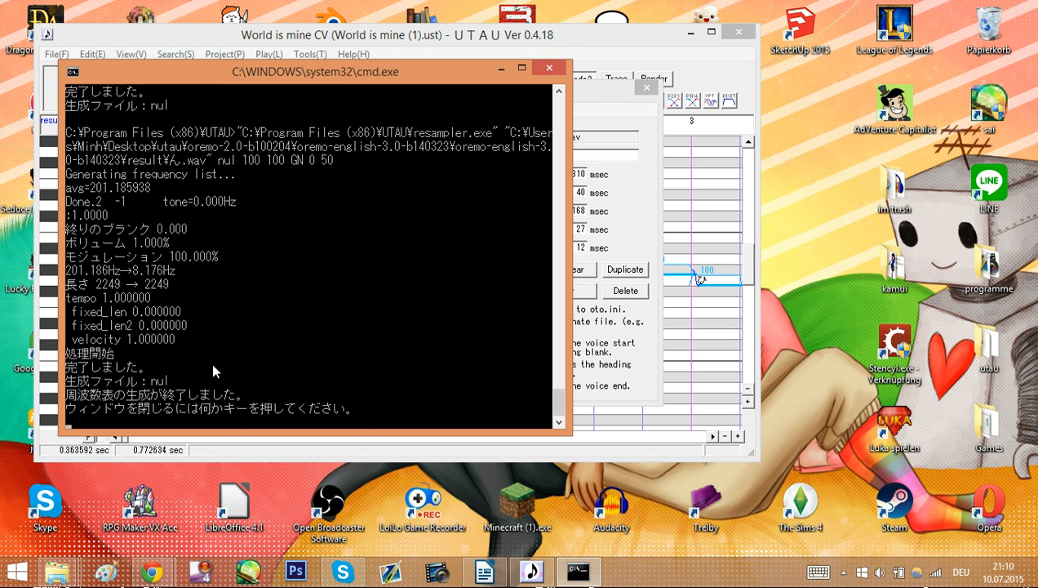
{"action": "left_click", "coordinate": [548, 72]}
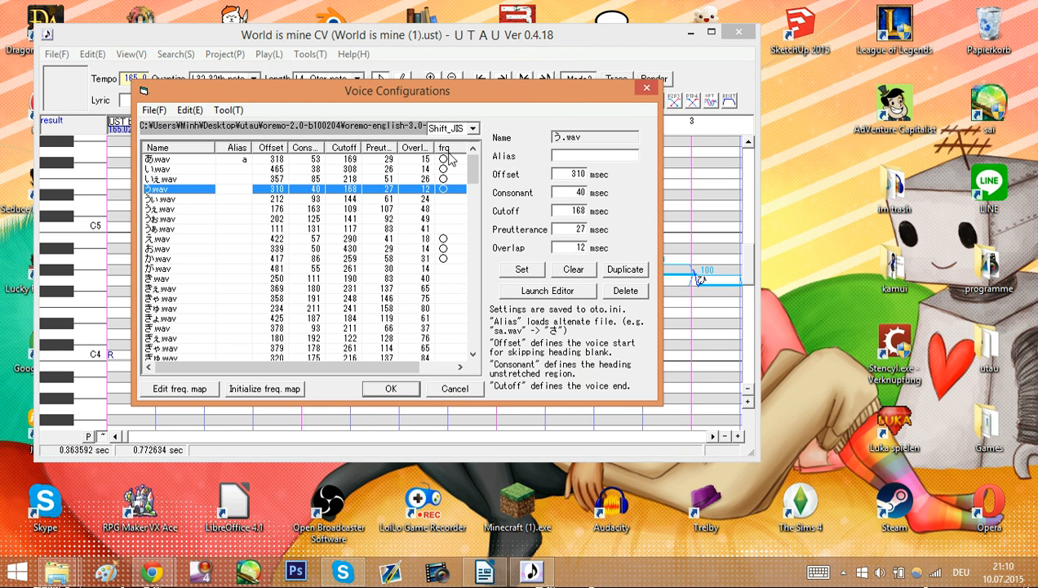
Examine the waveforms and pitch curves of うぃ.wav and うぁ.wav in the voice configuration's editor
{"action": "left_click", "coordinate": [444, 199]}
{"action": "left_click", "coordinate": [533, 292]}
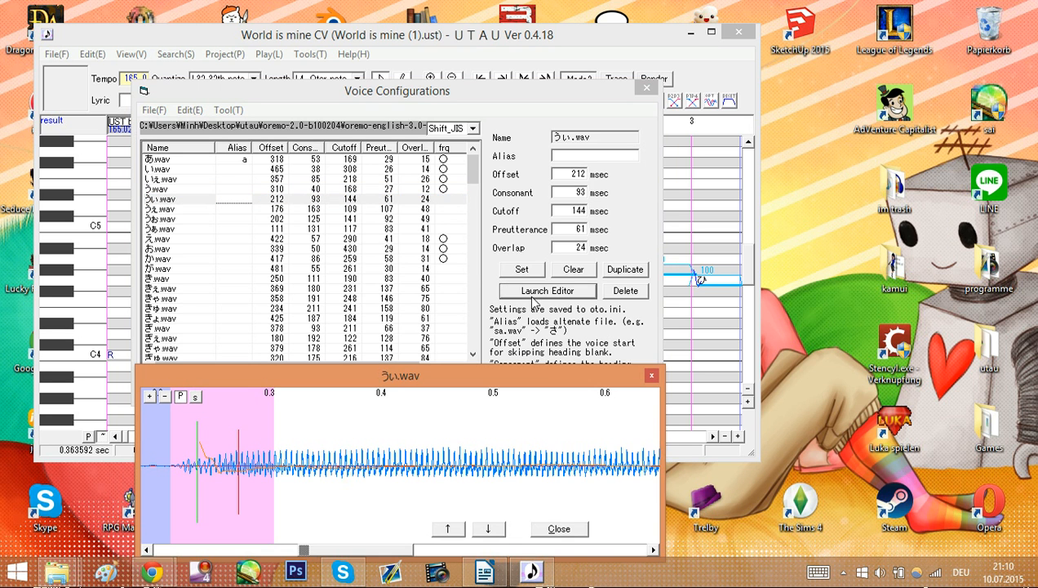
{"action": "left_click_drag", "start_coordinate": [356, 550], "coordinate": [461, 569]}
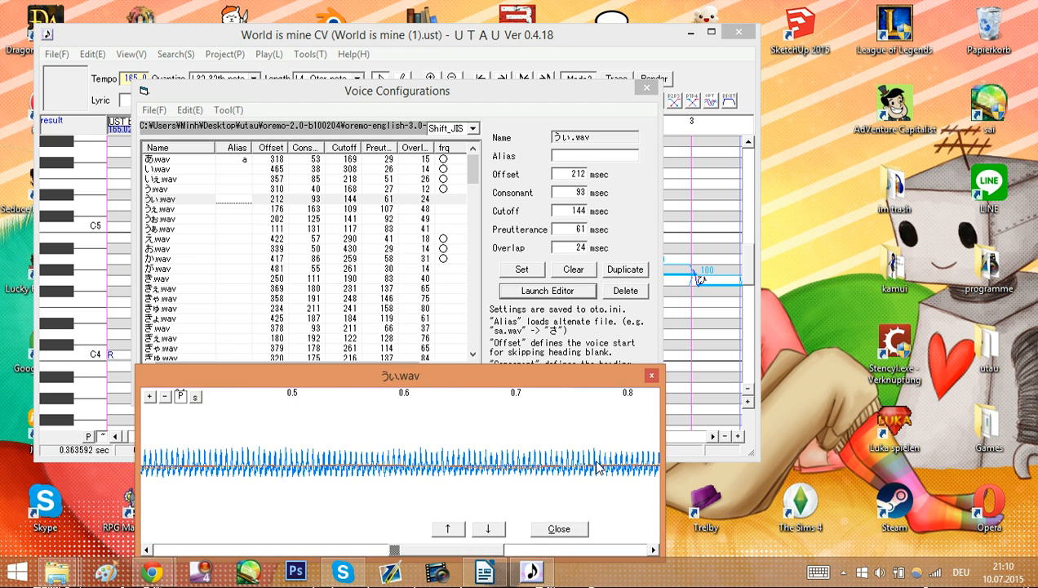
{"action": "left_click", "coordinate": [651, 377]}
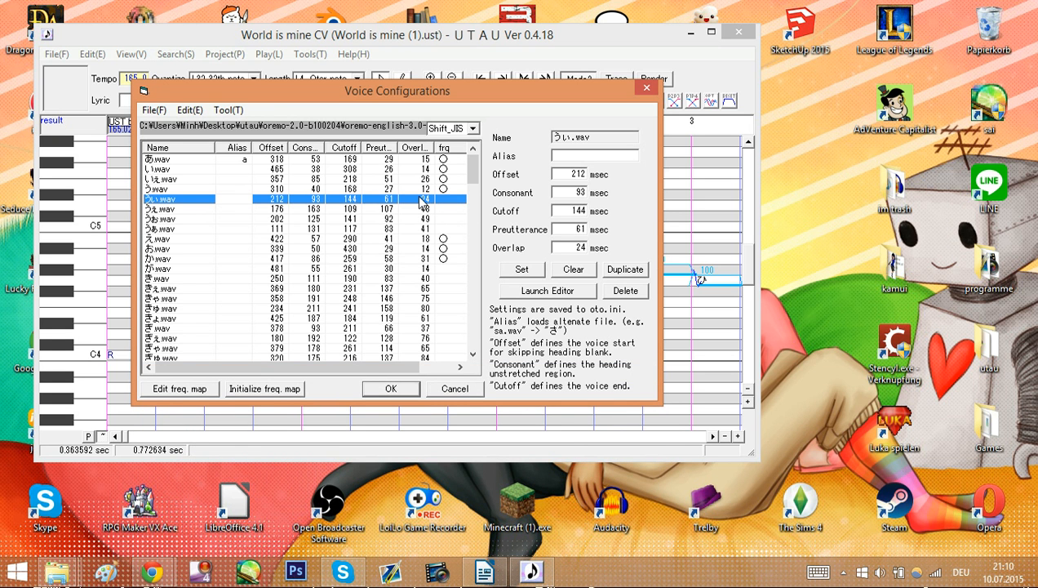
{"action": "left_click", "coordinate": [425, 228]}
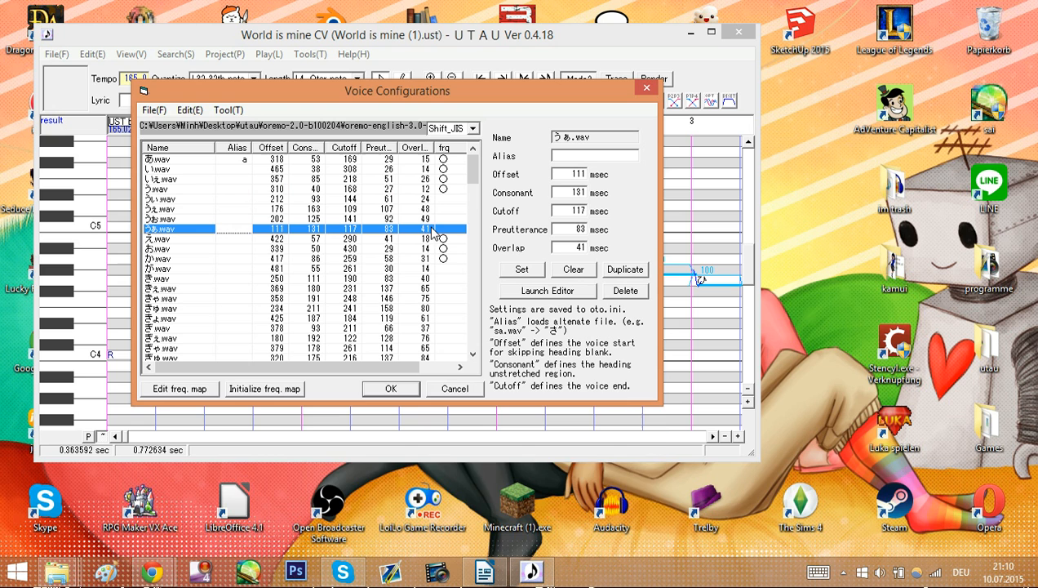
{"action": "left_click", "coordinate": [589, 294]}
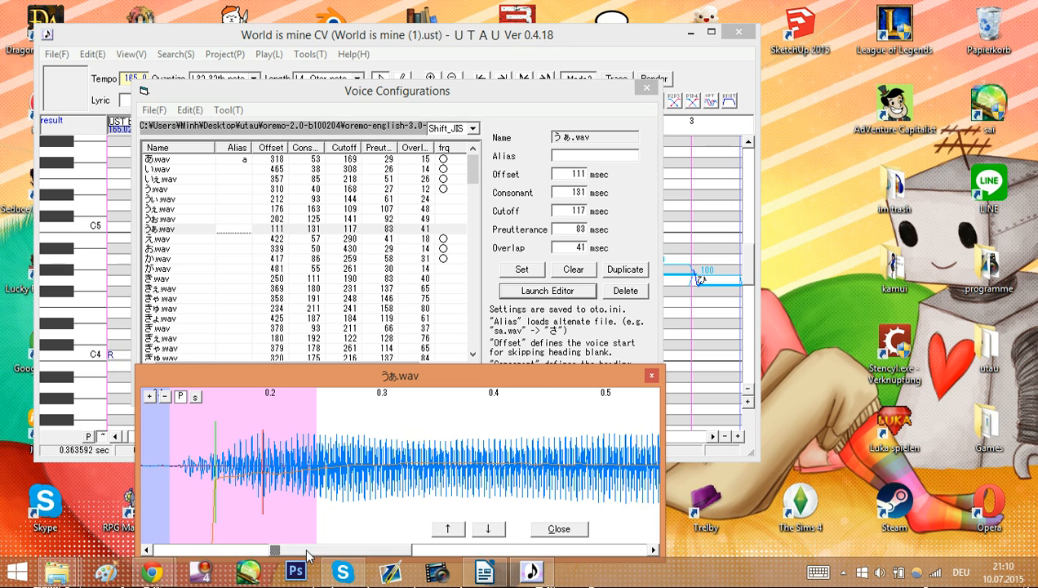
{"action": "left_click", "coordinate": [651, 376]}
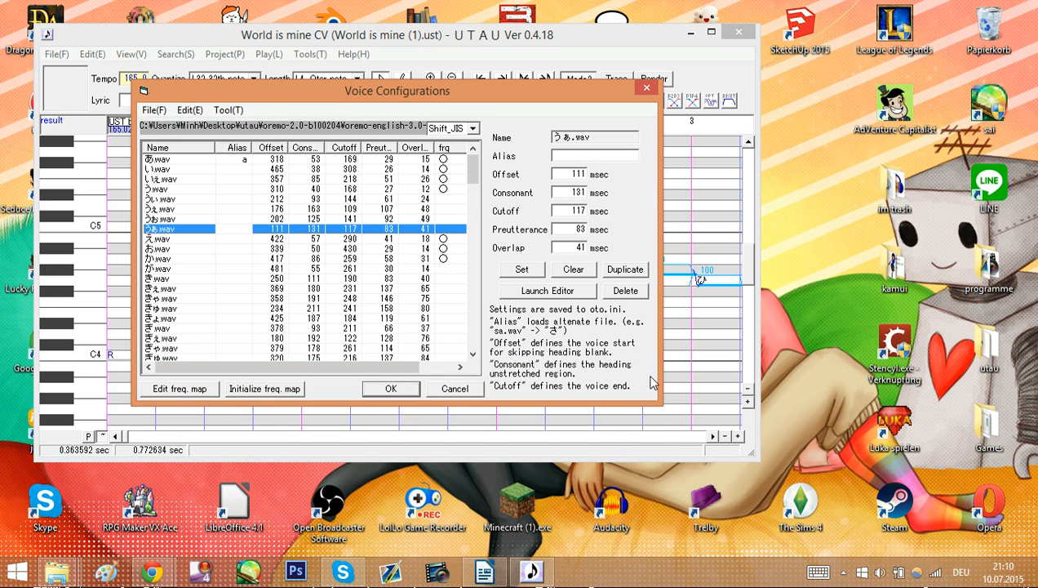
{"action": "left_click", "coordinate": [563, 291]}
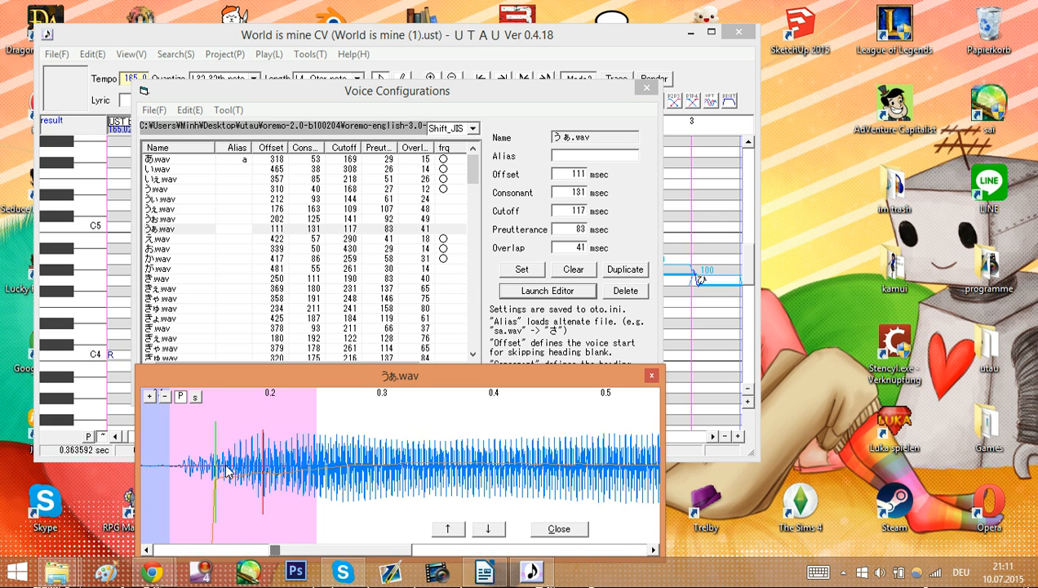
{"action": "left_click", "coordinate": [651, 374]}
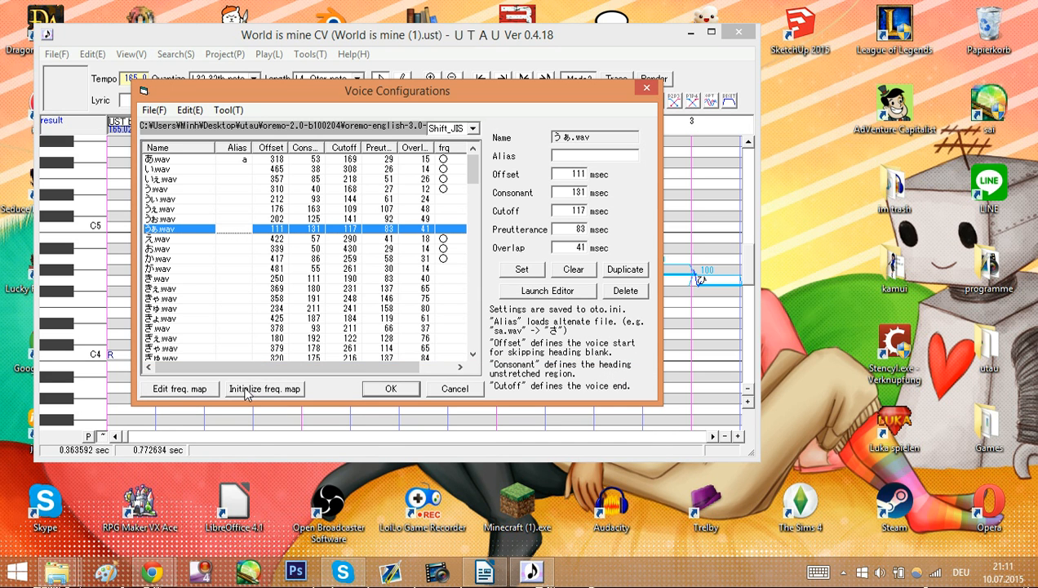
Set the last low frequency point before the pitch jump in うぁ.wav to 191, save the frequency map and reopen it to check
{"action": "left_click", "coordinate": [186, 391]}
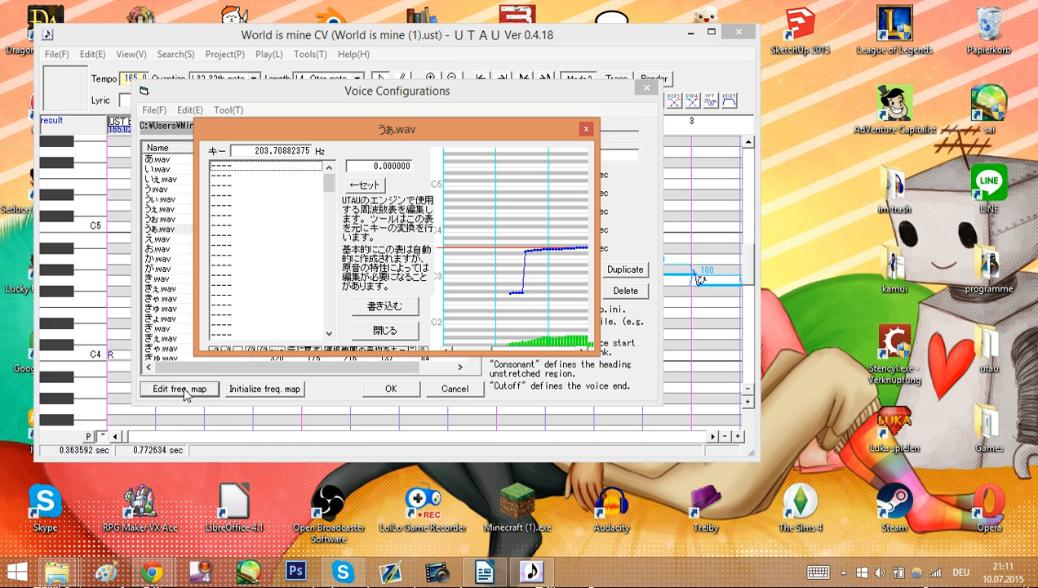
{"action": "left_click", "coordinate": [523, 298]}
{"action": "left_click", "coordinate": [525, 292]}
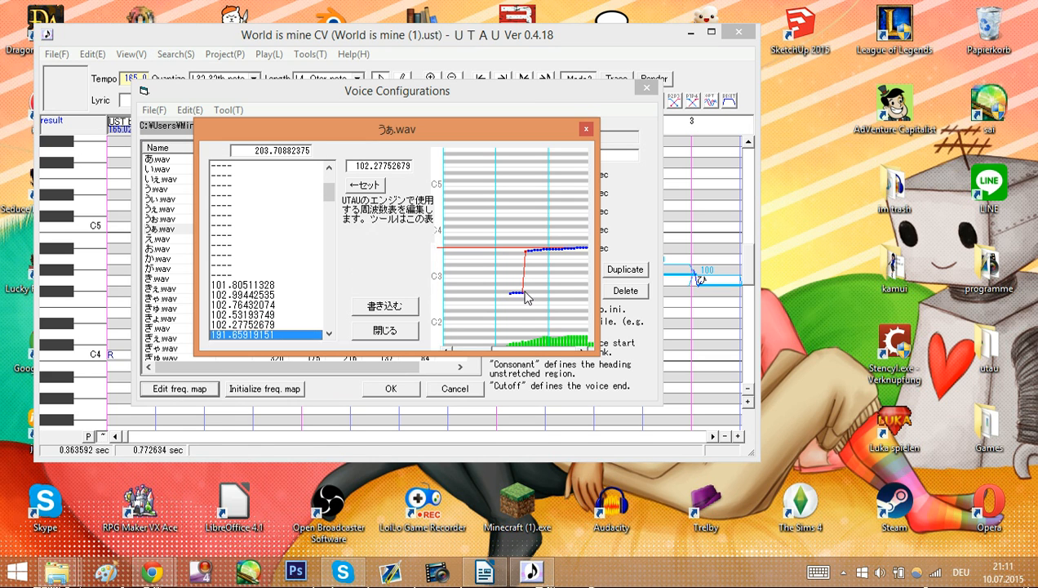
{"action": "left_click", "coordinate": [523, 300]}
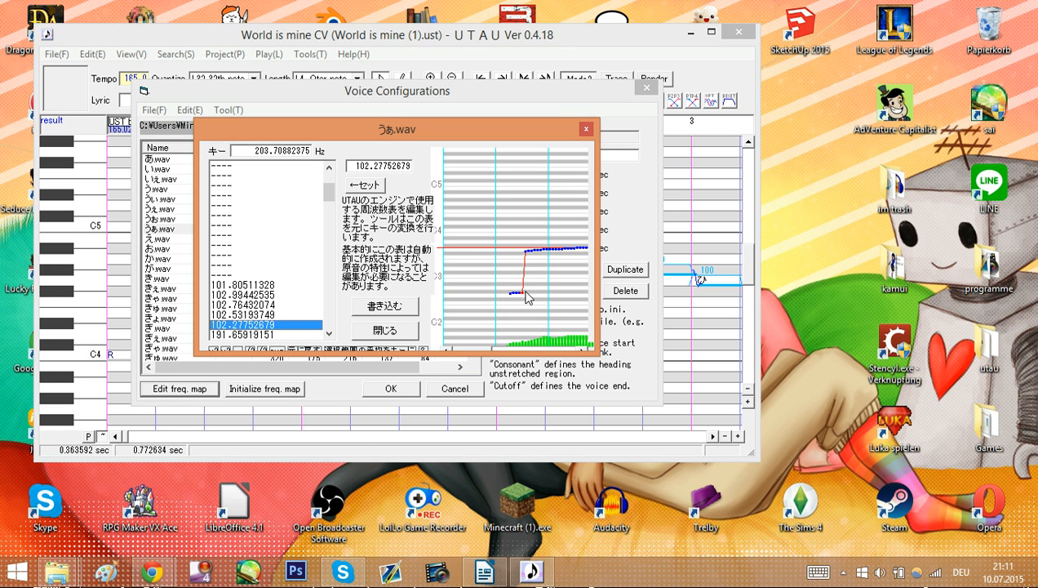
{"action": "double_click", "coordinate": [375, 163]}
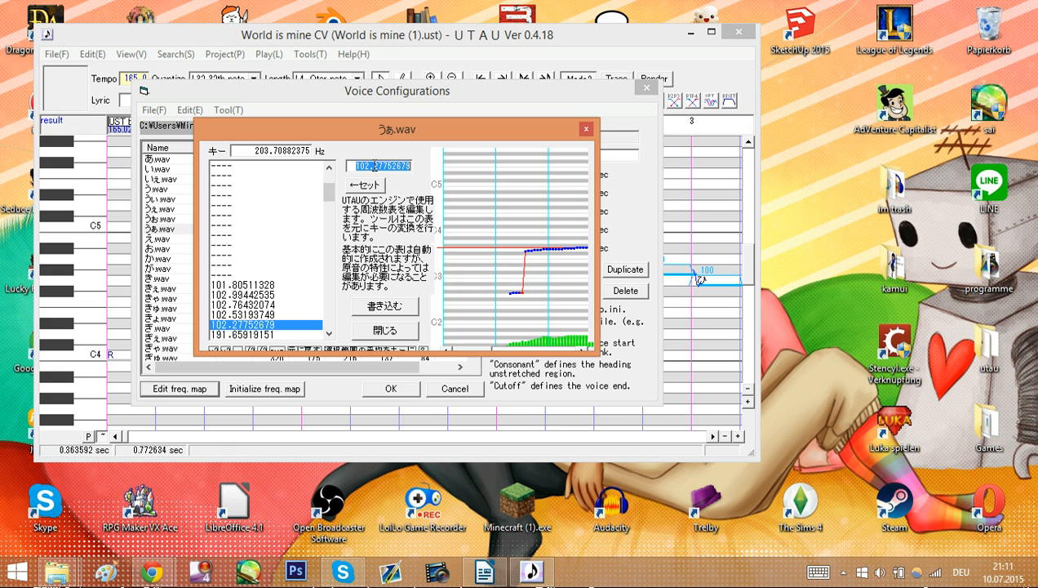
{"action": "type", "text": "191"}
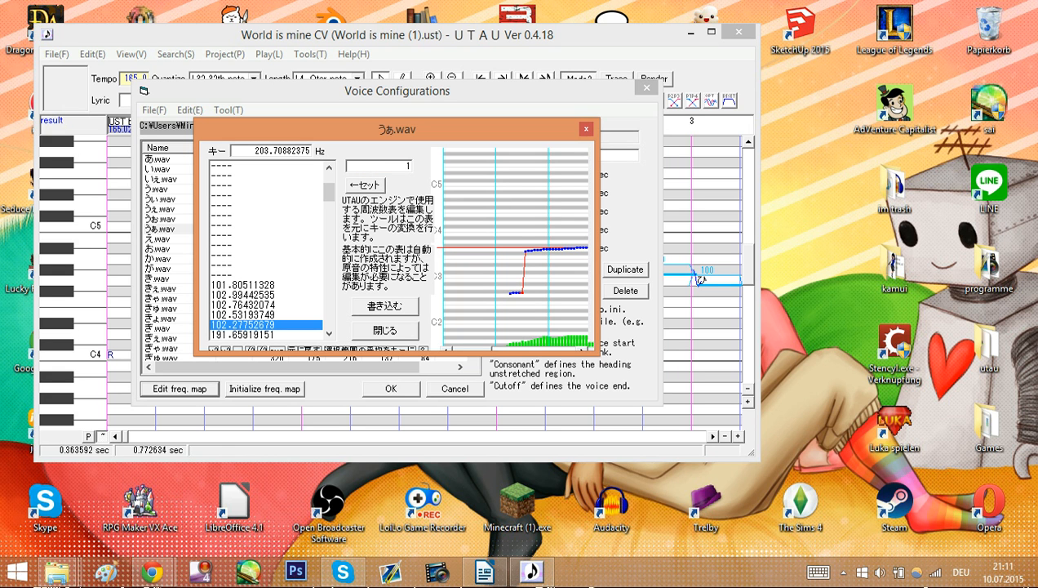
{"action": "left_click", "coordinate": [363, 186]}
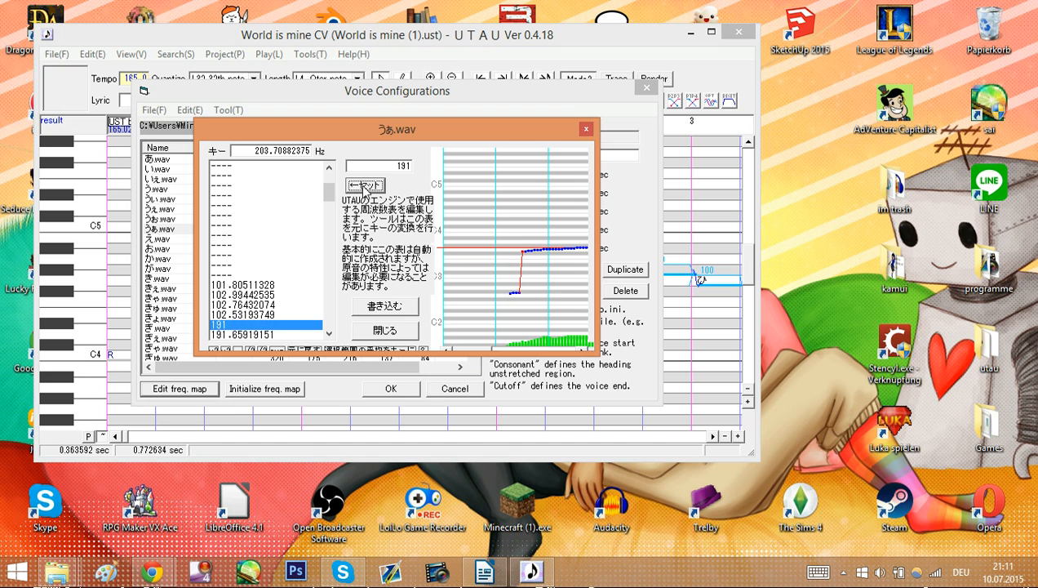
{"action": "left_click", "coordinate": [385, 308]}
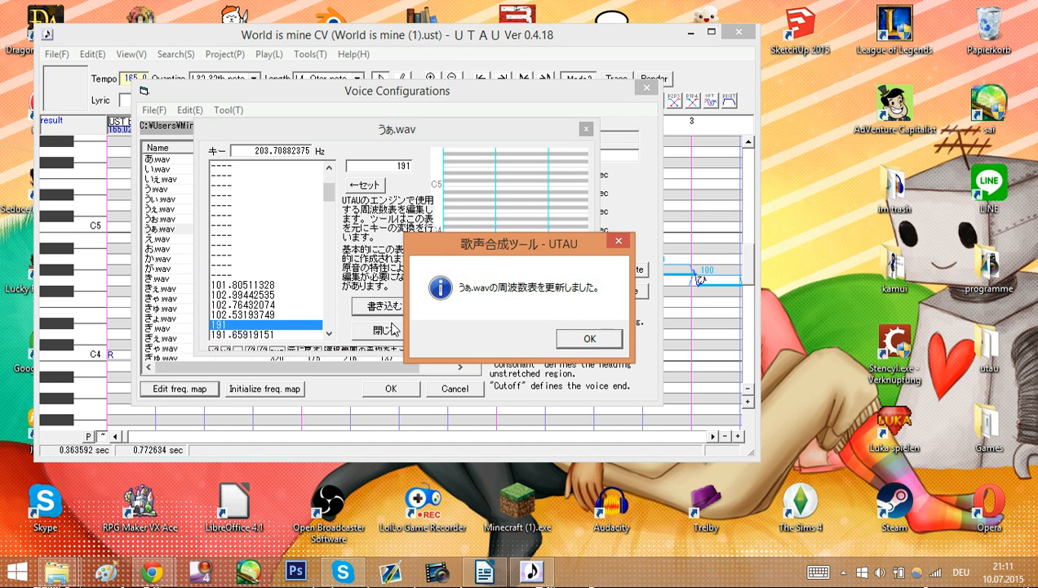
{"action": "left_click", "coordinate": [589, 338]}
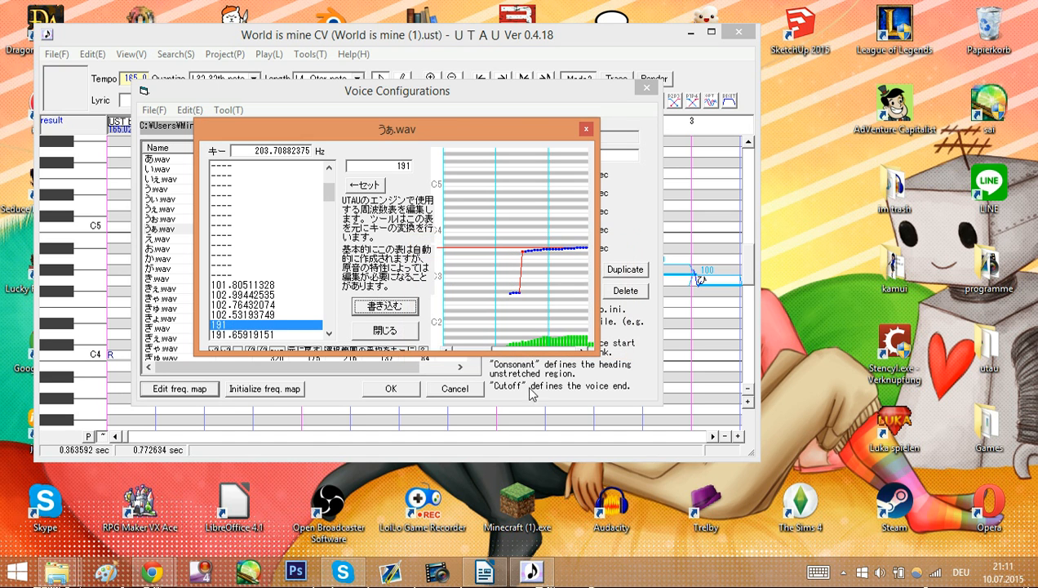
{"action": "left_click", "coordinate": [393, 330]}
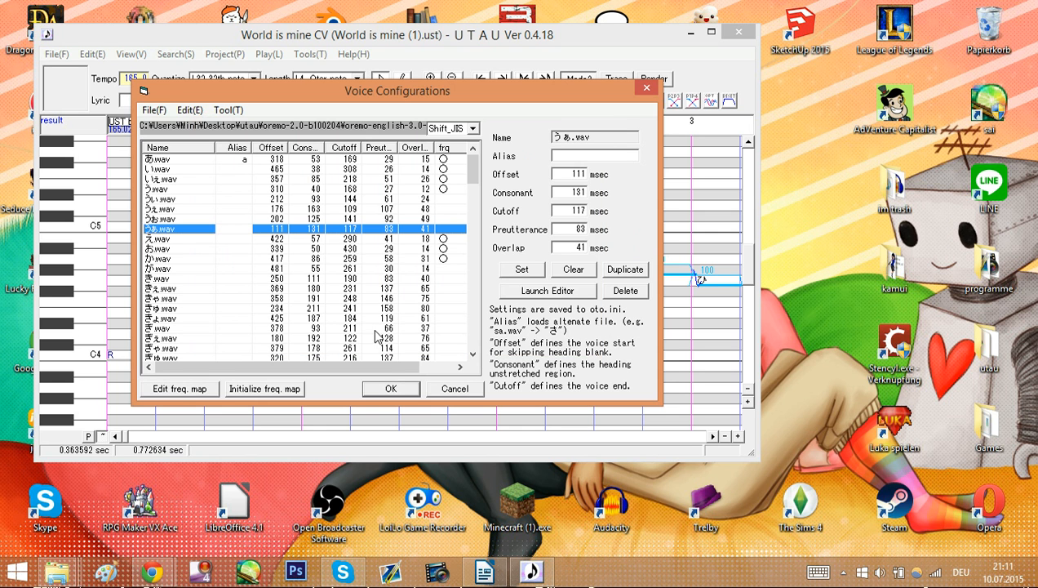
{"action": "left_click", "coordinate": [181, 389]}
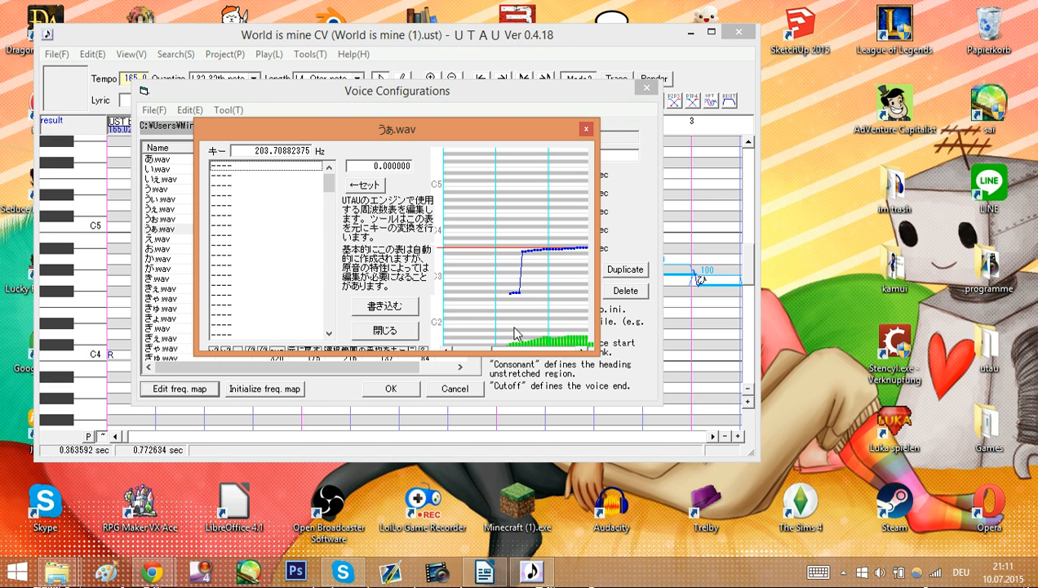
{"action": "left_click", "coordinate": [399, 332]}
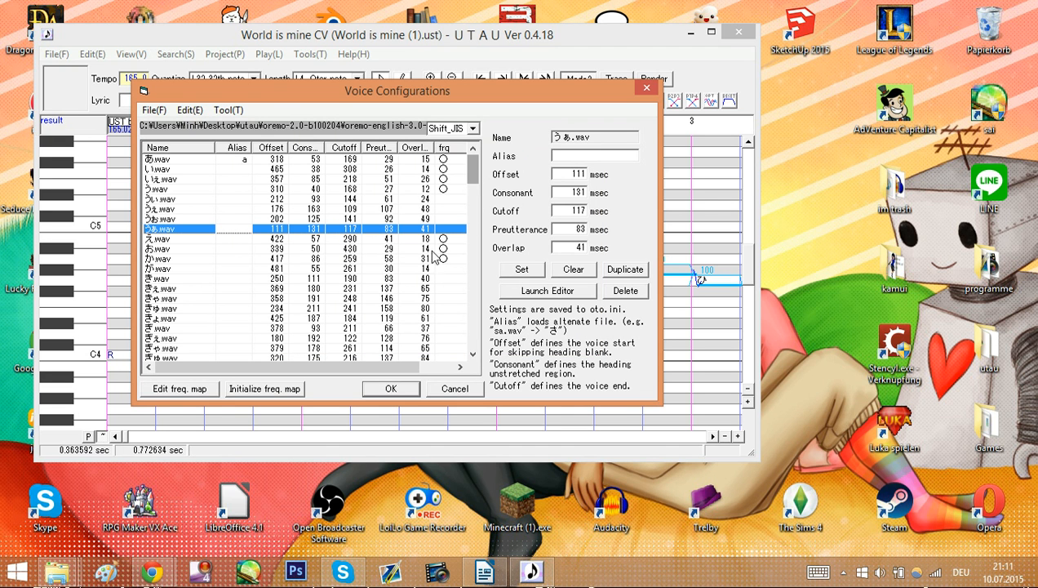
Examine the waveform and pitch curve of き.wav in the editor, from its consonant to the cutoff region
{"action": "left_click", "coordinate": [446, 279]}
{"action": "left_click", "coordinate": [560, 292]}
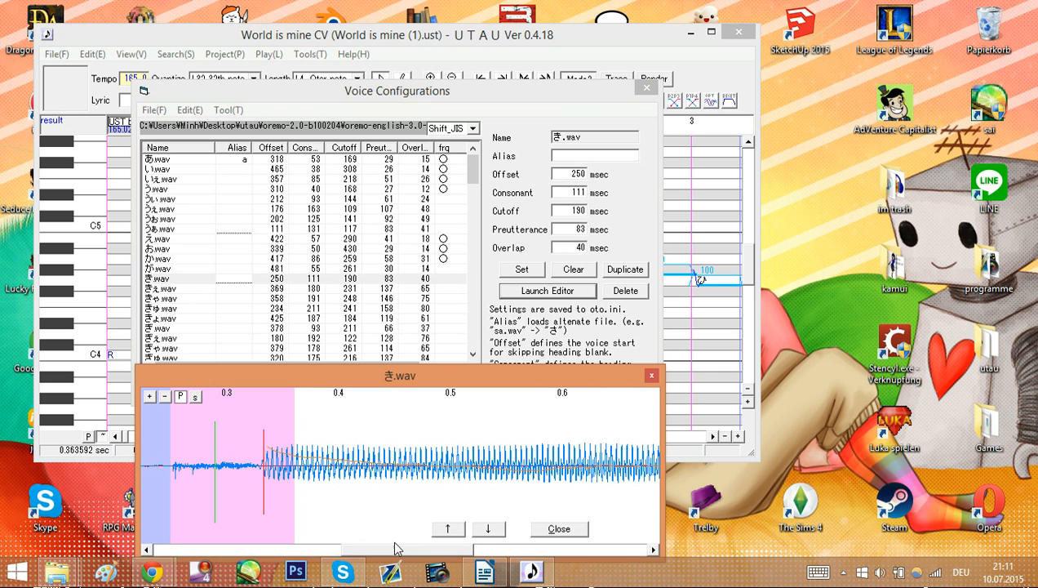
{"action": "left_click_drag", "start_coordinate": [409, 553], "coordinate": [440, 548]}
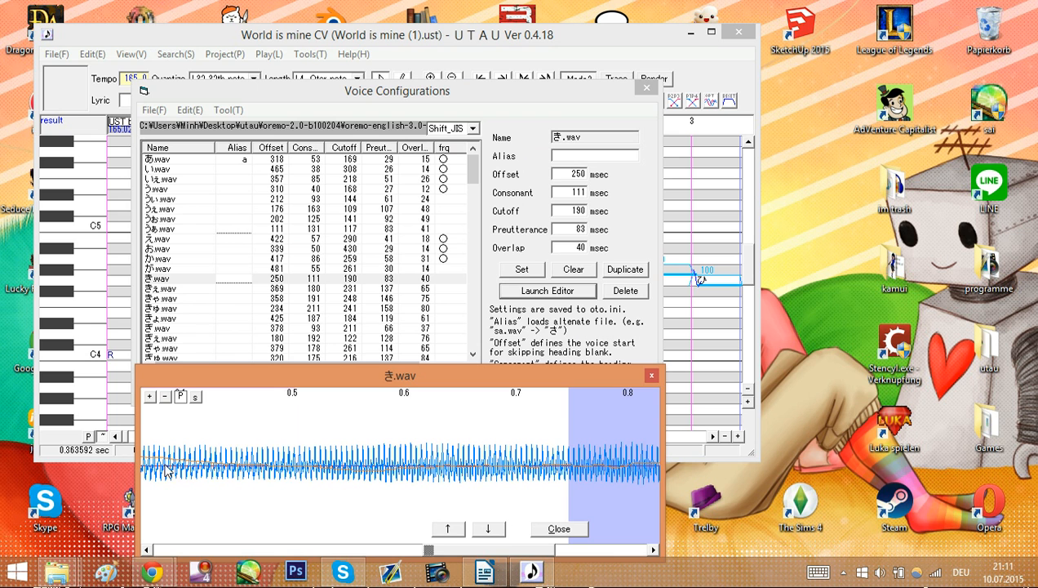
{"action": "mouse_move", "coordinate": [504, 554]}
{"action": "left_mouse_down"}
{"action": "mouse_move", "coordinate": [434, 548]}
{"action": "mouse_move", "coordinate": [520, 551]}
{"action": "left_mouse_up"}
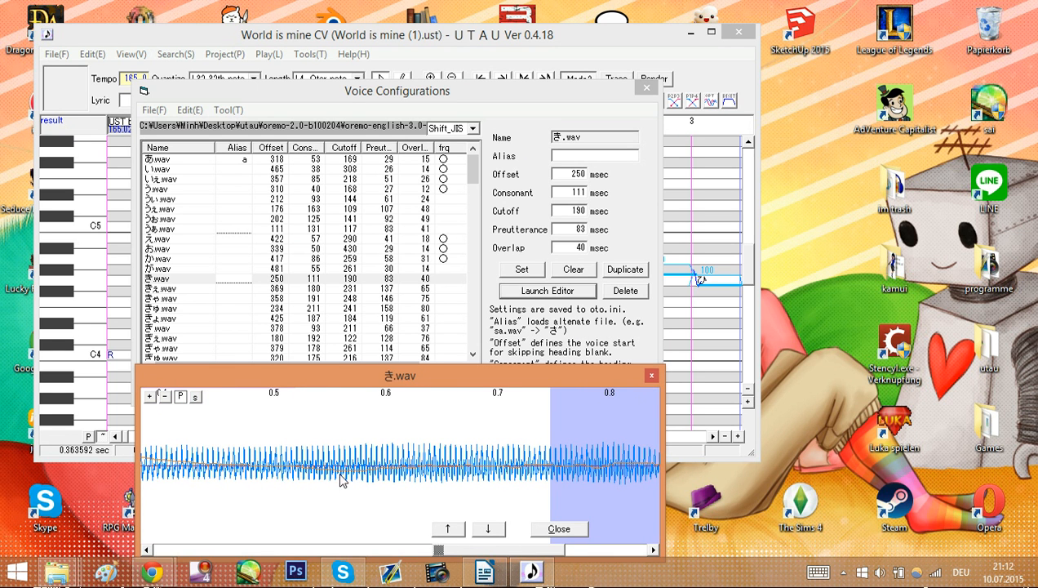
{"action": "left_click", "coordinate": [487, 530]}
{"action": "left_click", "coordinate": [450, 529]}
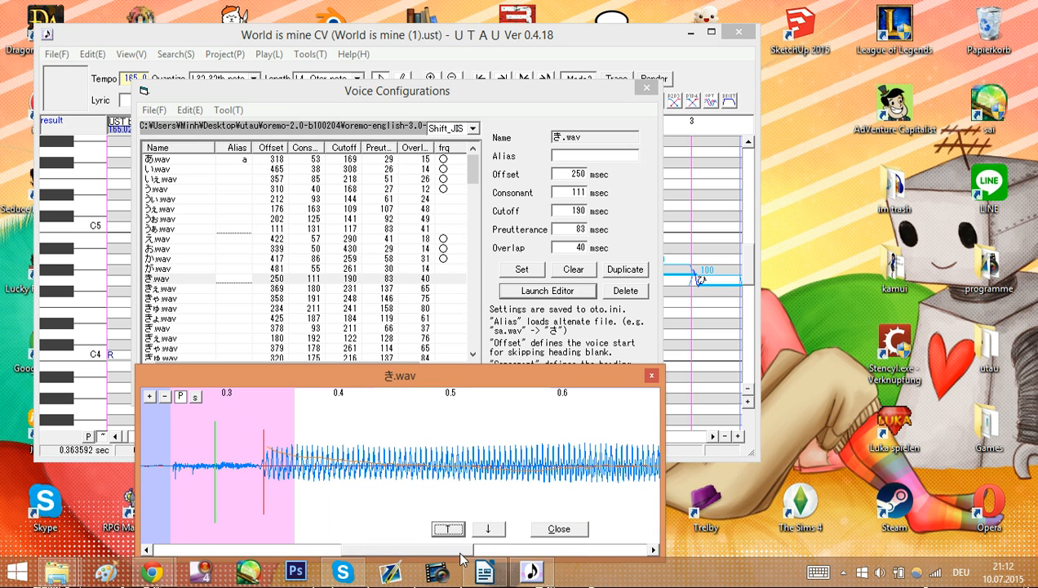
{"action": "left_click_drag", "start_coordinate": [442, 549], "coordinate": [543, 548]}
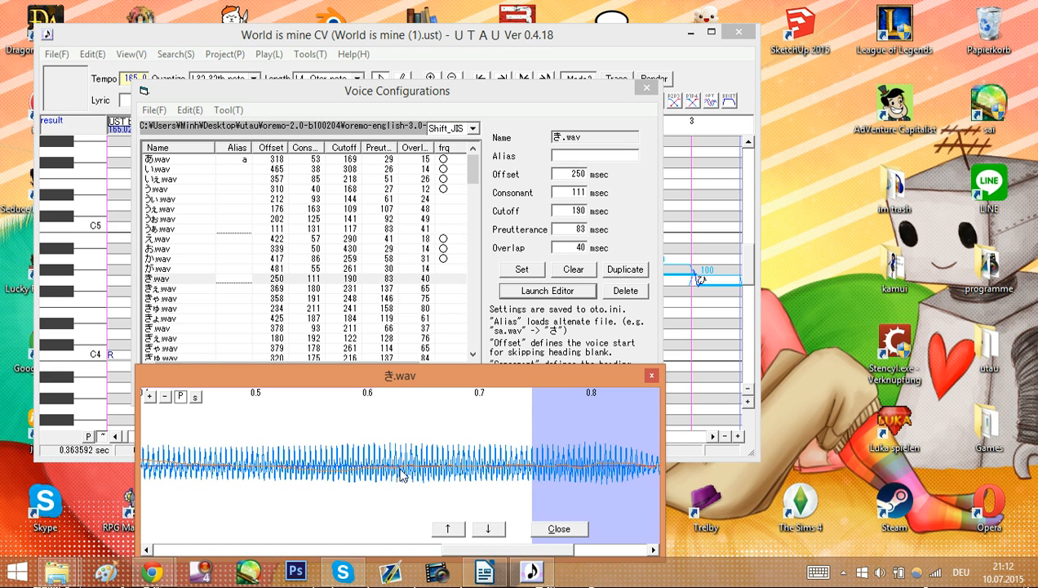
{"action": "mouse_move", "coordinate": [533, 553]}
{"action": "left_mouse_down"}
{"action": "mouse_move", "coordinate": [324, 546]}
{"action": "mouse_move", "coordinate": [530, 551]}
{"action": "left_mouse_up"}
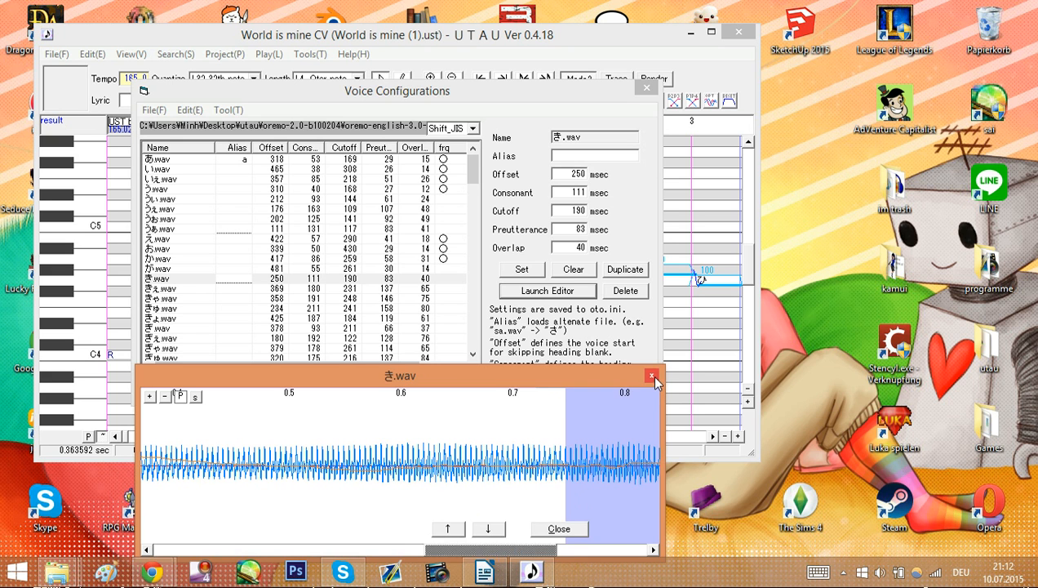
{"action": "left_click", "coordinate": [651, 375]}
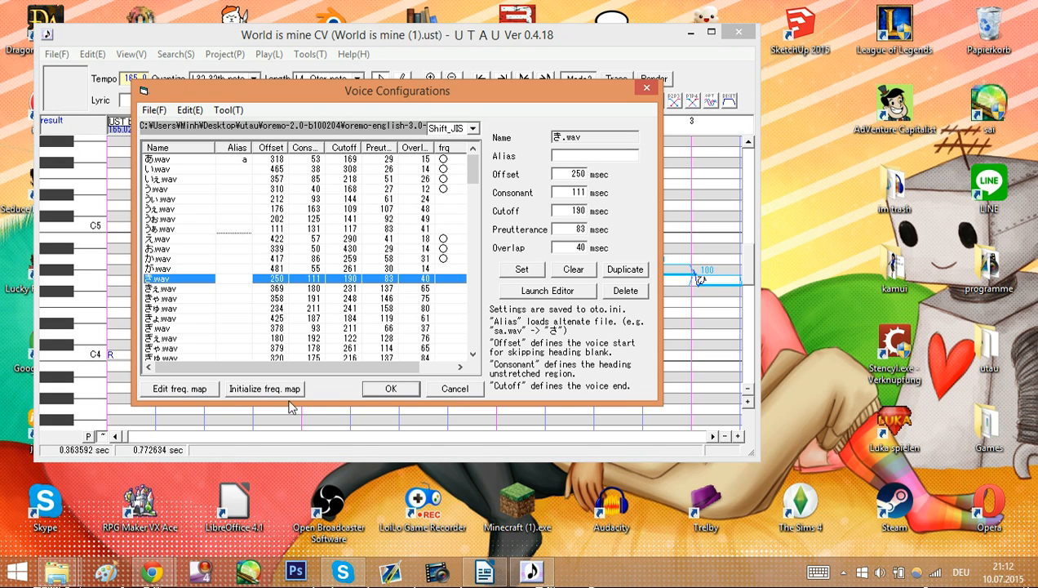
Accept the voice configuration settings and maximize the project window
{"action": "left_click", "coordinate": [391, 388]}
{"action": "left_click", "coordinate": [711, 31]}
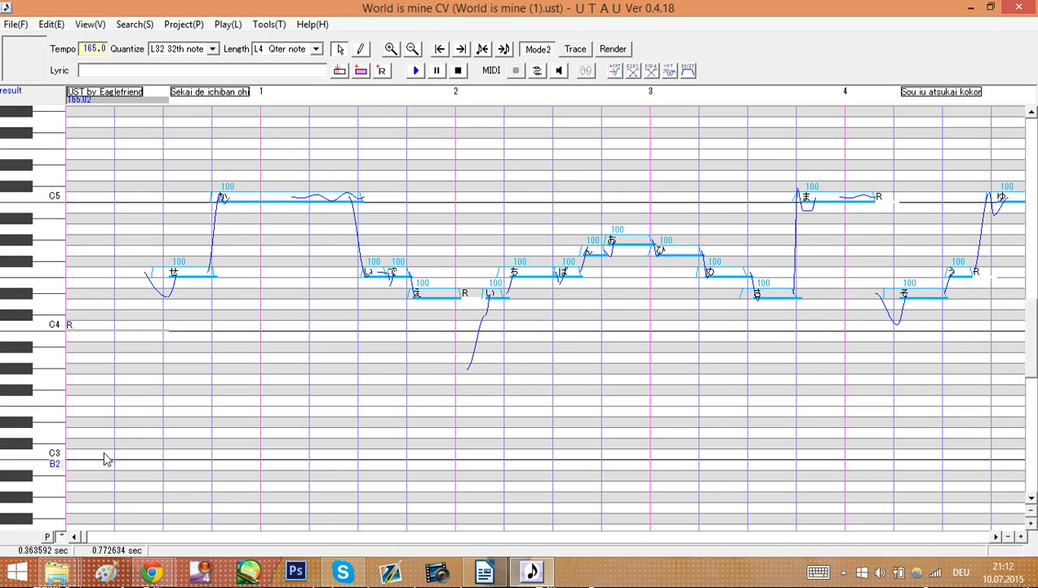
Reset the envelopes of all notes from the start of the song through the "Yo ne?" phrase and play the selection
{"action": "key", "text": "space"}
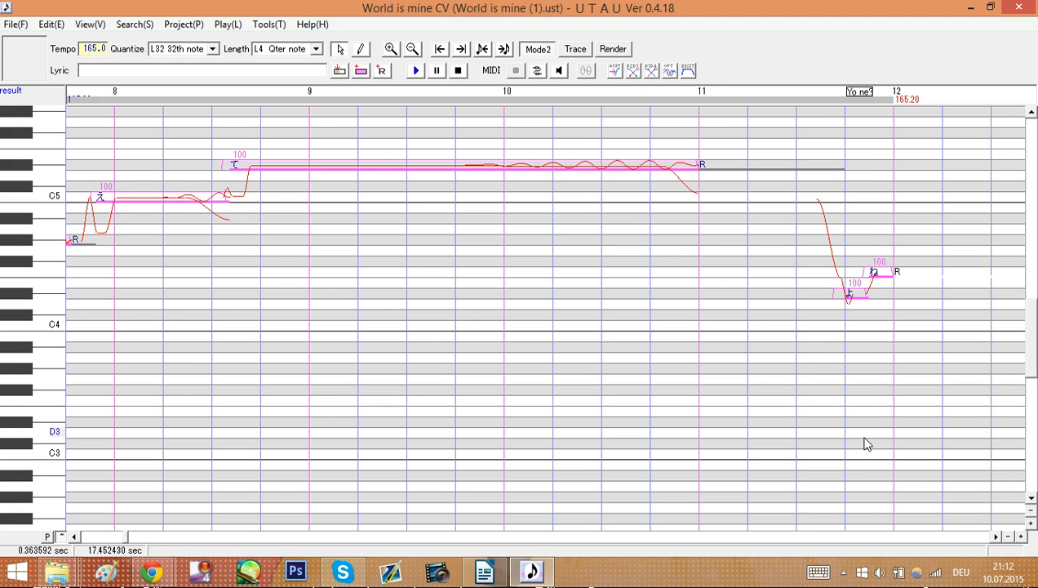
{"action": "left_click", "coordinate": [689, 72]}
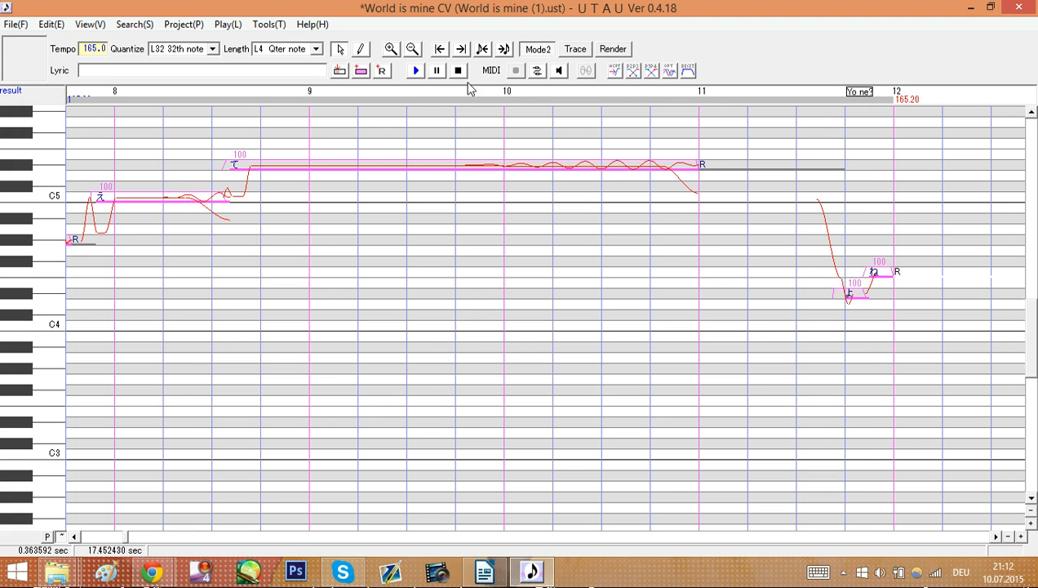
{"action": "left_click", "coordinate": [416, 71]}
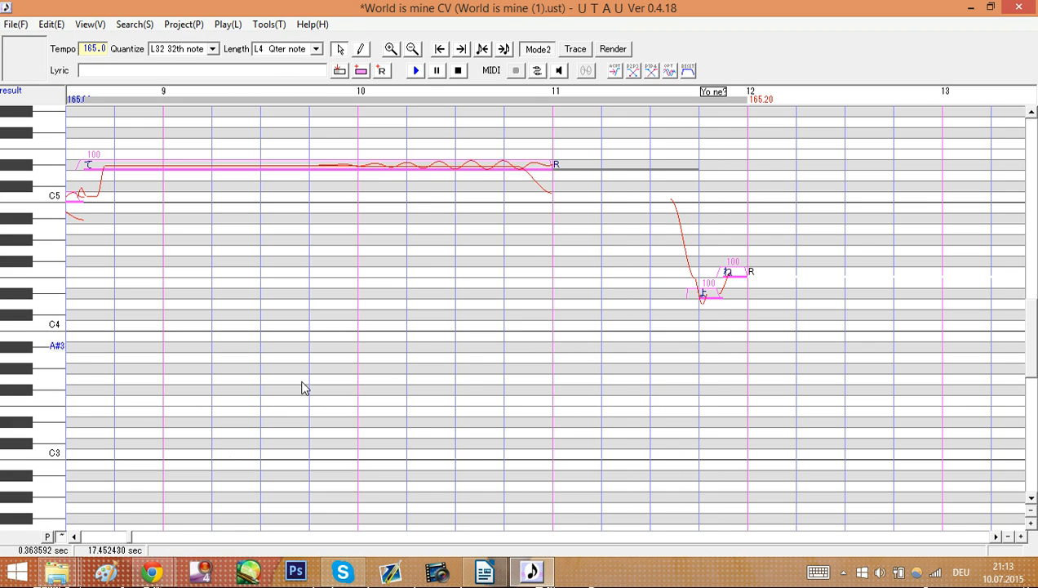
{"action": "left_click_drag", "start_coordinate": [128, 539], "coordinate": [67, 538]}
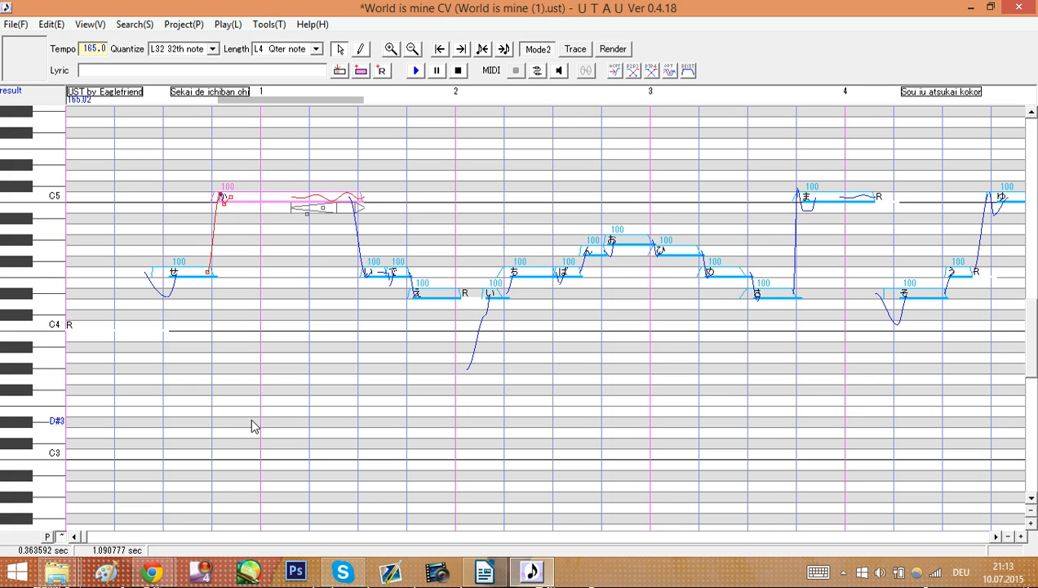
Open the voice configuration and examine the alias entry of あ.wav
{"action": "left_click", "coordinate": [271, 24]}
{"action": "left_click", "coordinate": [262, 40]}
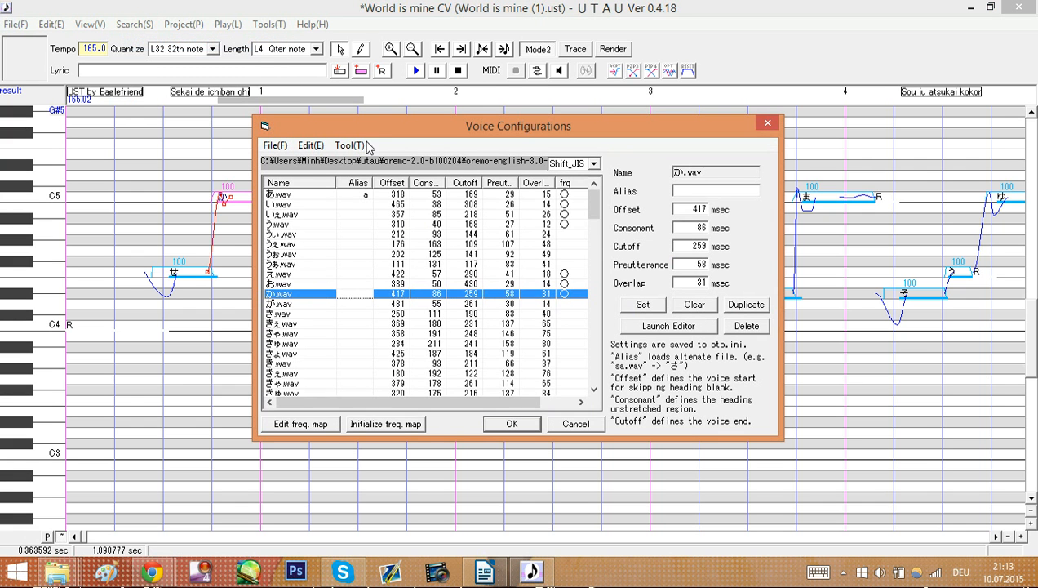
{"action": "left_click", "coordinate": [364, 196]}
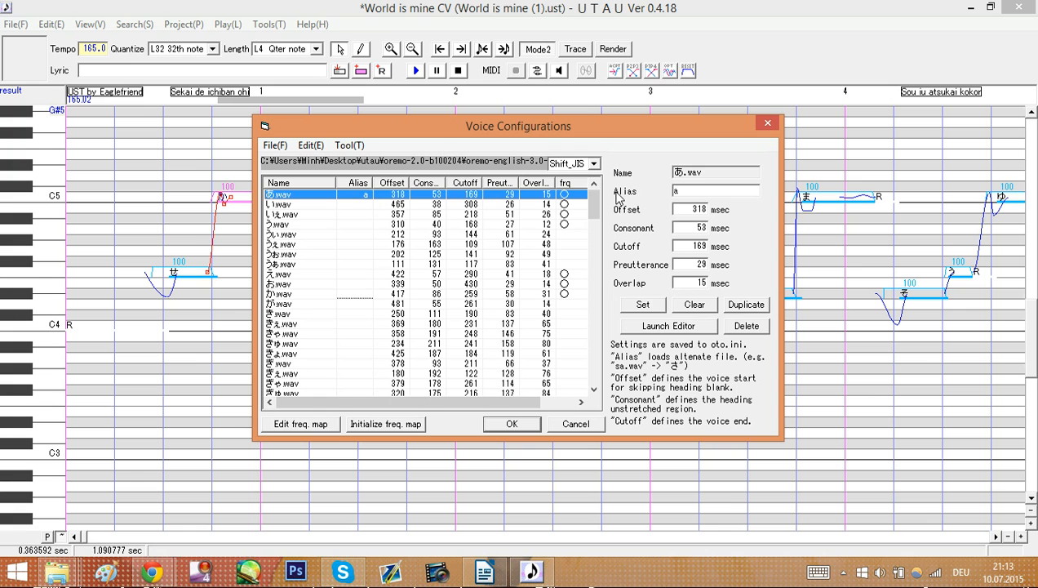
{"action": "left_click", "coordinate": [690, 190]}
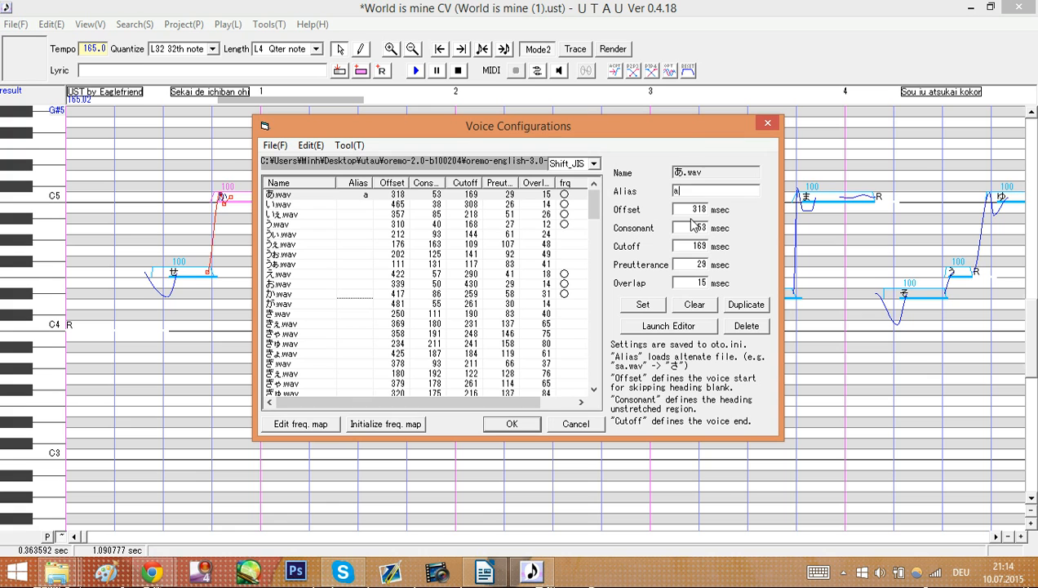
Set the alias of い.wav to "i" and apply it to the entry
{"action": "left_click", "coordinate": [349, 205]}
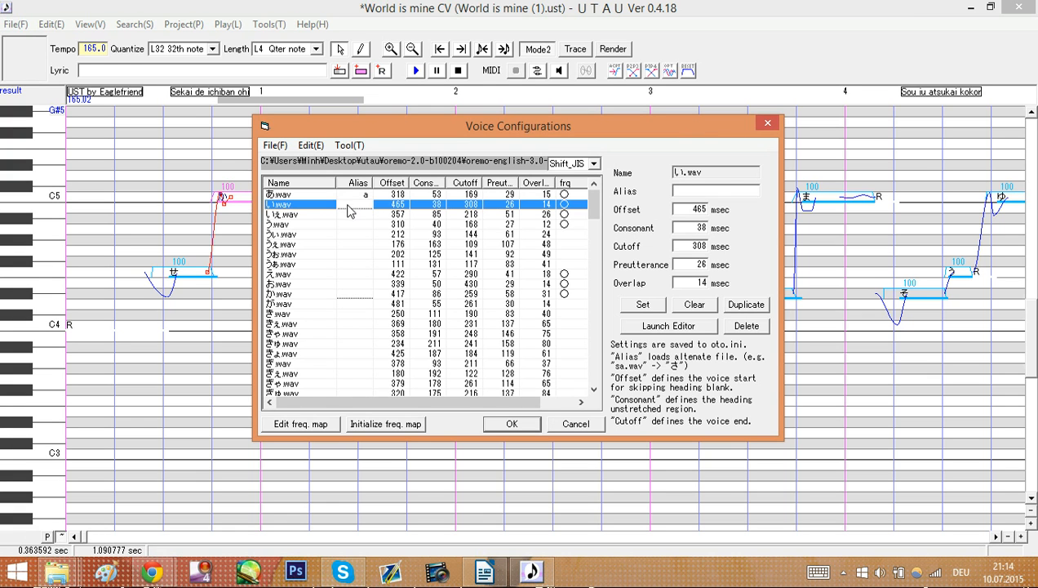
{"action": "left_click", "coordinate": [690, 193]}
{"action": "type", "text": "i"}
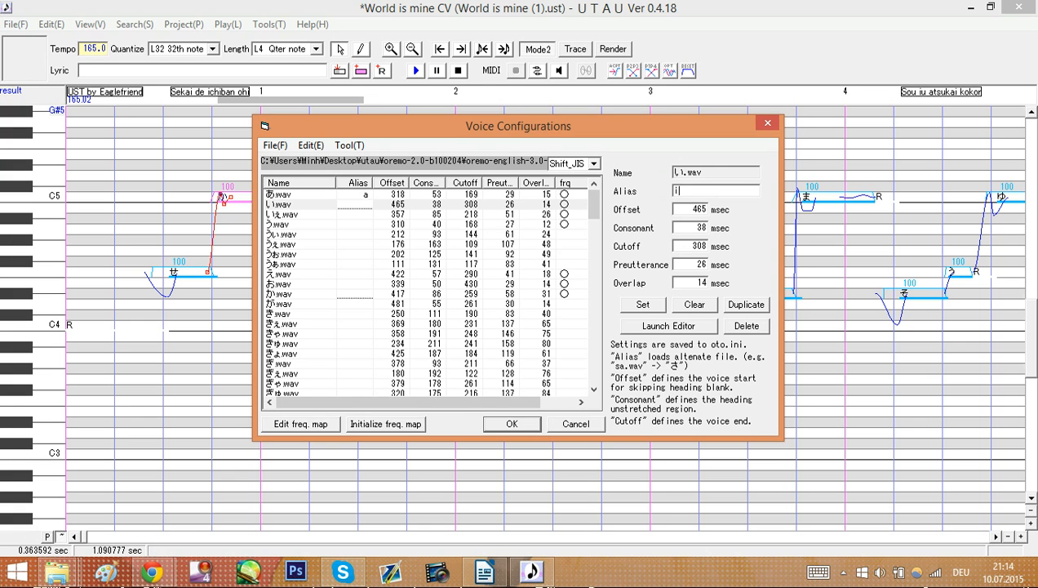
{"action": "left_click", "coordinate": [643, 304]}
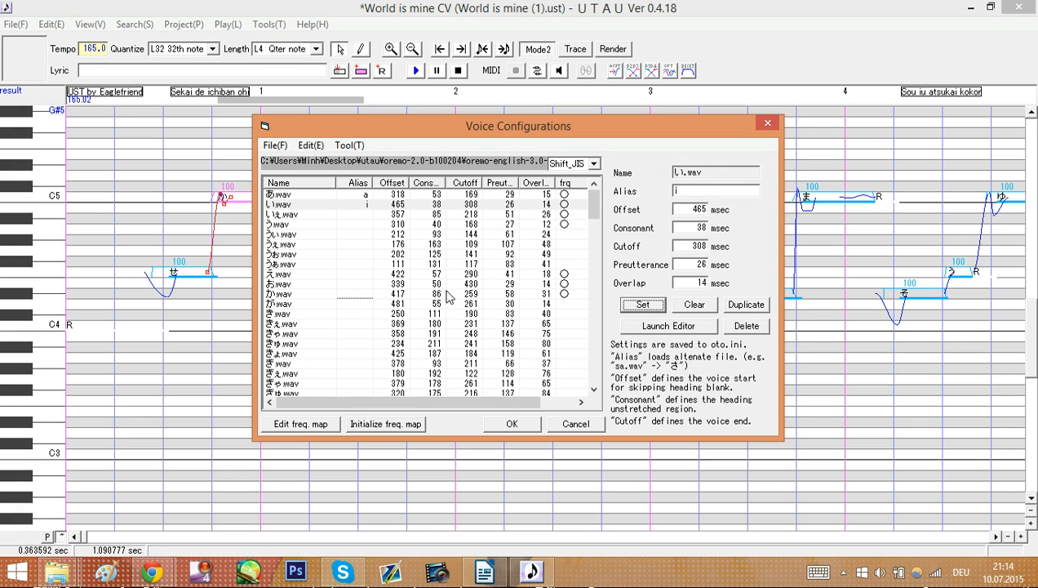
Review the alias entries from いえ.wav onward and accept the voice configuration
{"action": "left_click", "coordinate": [360, 215]}
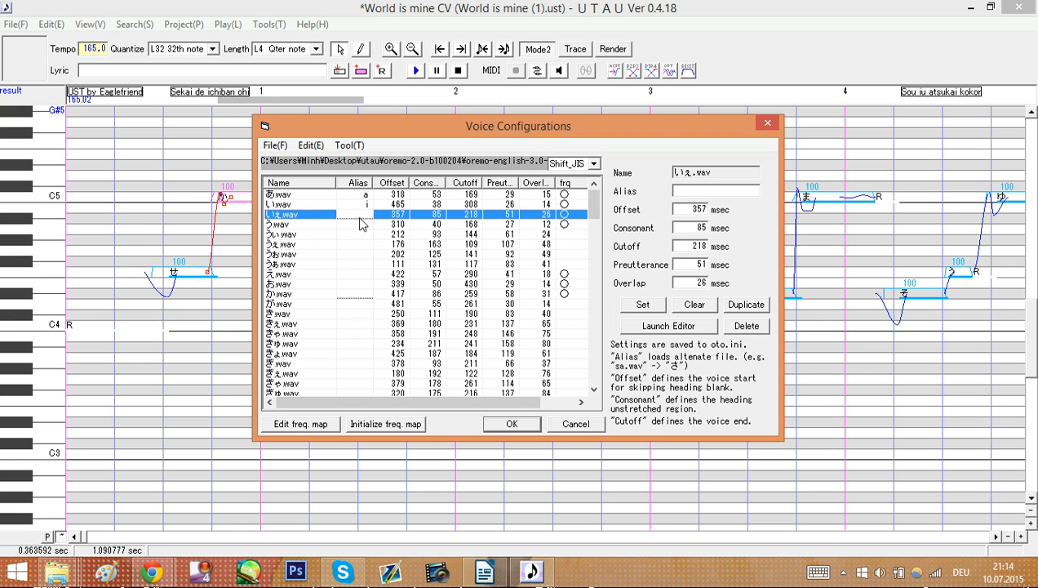
{"action": "scroll", "coordinate": [361, 225], "scroll_direction": "down", "scroll_amount": 20}
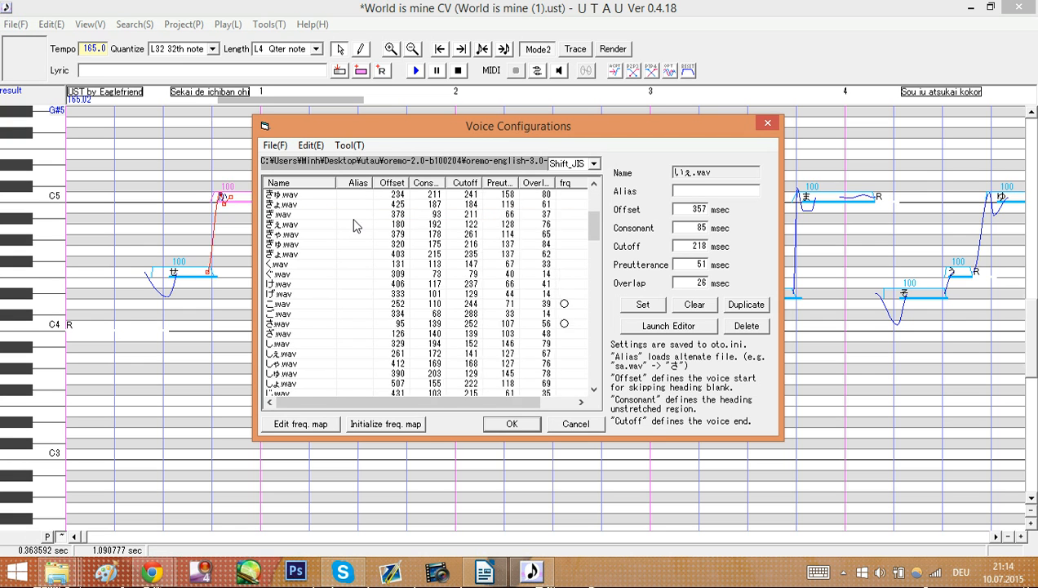
{"action": "scroll", "coordinate": [351, 238], "scroll_direction": "up", "scroll_amount": 20}
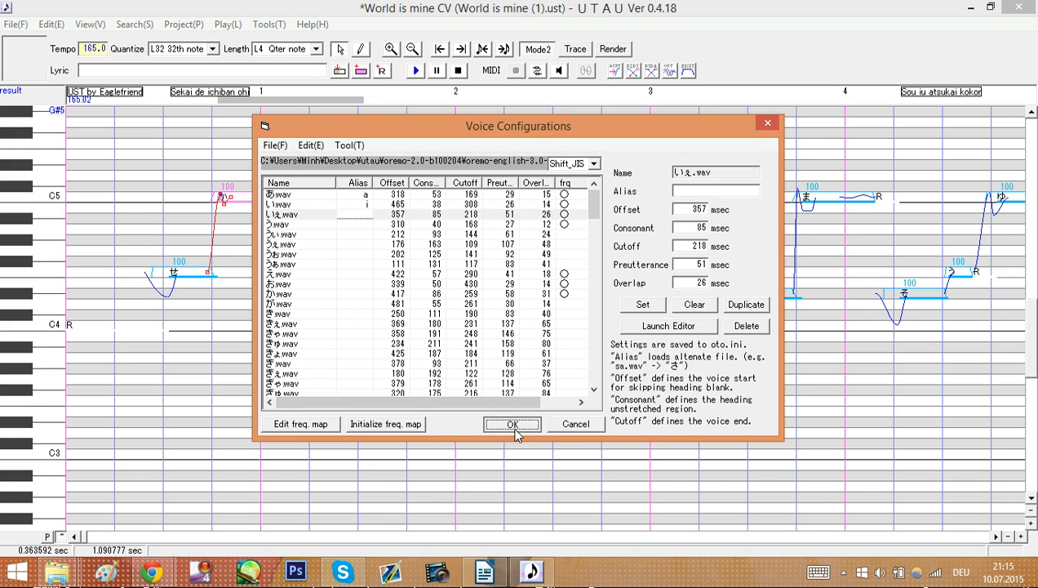
{"action": "left_click", "coordinate": [512, 423]}
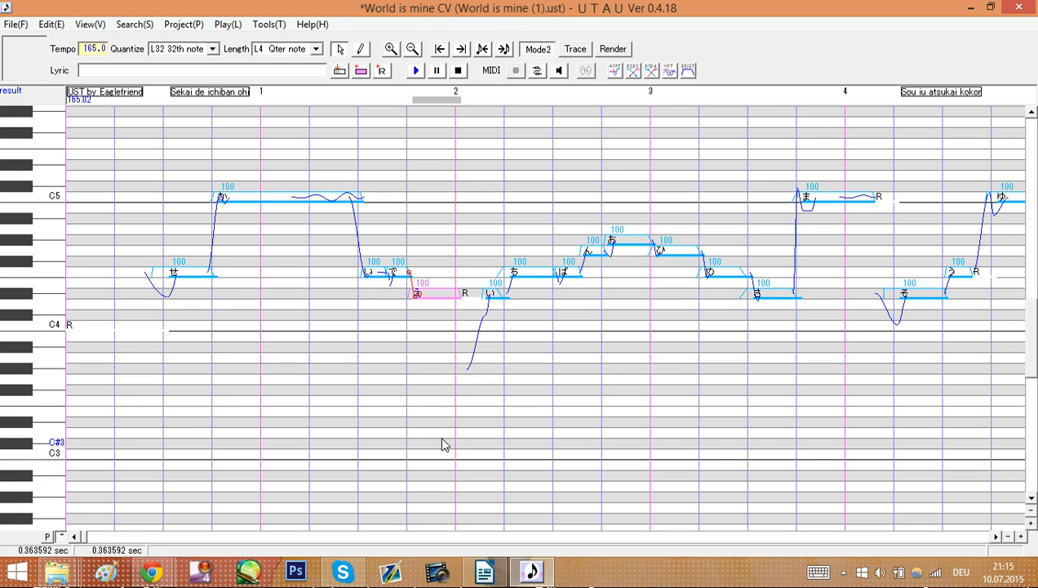